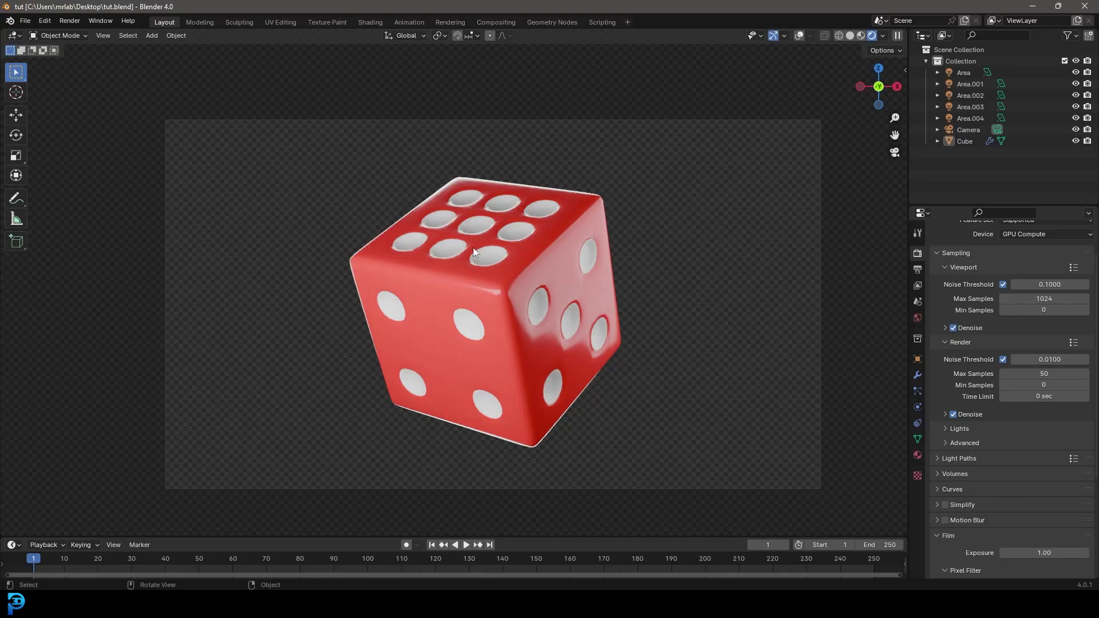
Step: Orbit the finished die and switch the viewport to Solid shading
{"action": "middle_click_drag", "start_coordinate": [562, 263], "coordinate": [524, 267]}
{"action": "key", "text": "z"}
{"action": "left_click", "coordinate": [589, 265]}
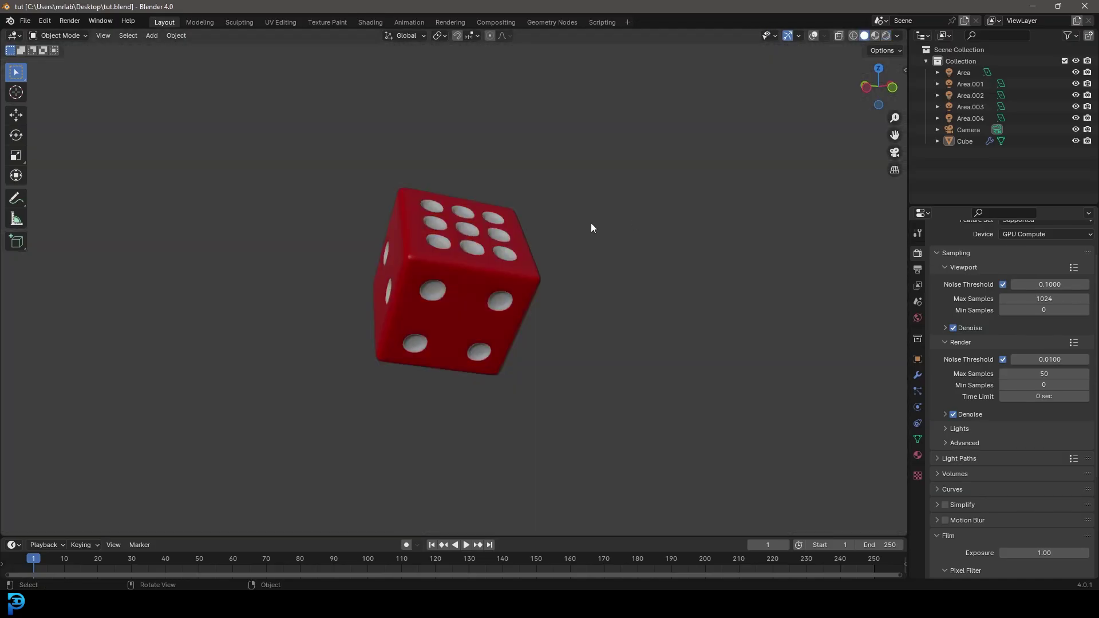
{"action": "mouse_move", "coordinate": [590, 222]}
{"action": "middle_mouse_down"}
{"action": "mouse_move", "coordinate": [535, 246]}
{"action": "mouse_move", "coordinate": [521, 269]}
{"action": "middle_mouse_up"}
{"action": "left_click", "coordinate": [521, 270]}
{"action": "scroll", "coordinate": [522, 275], "scroll_direction": "up", "scroll_amount": 3}
Step: Inspect the die's mesh and Subdivision modifier in Edit Mode, then leave Edit Mode
{"action": "key", "text": "Tab"}
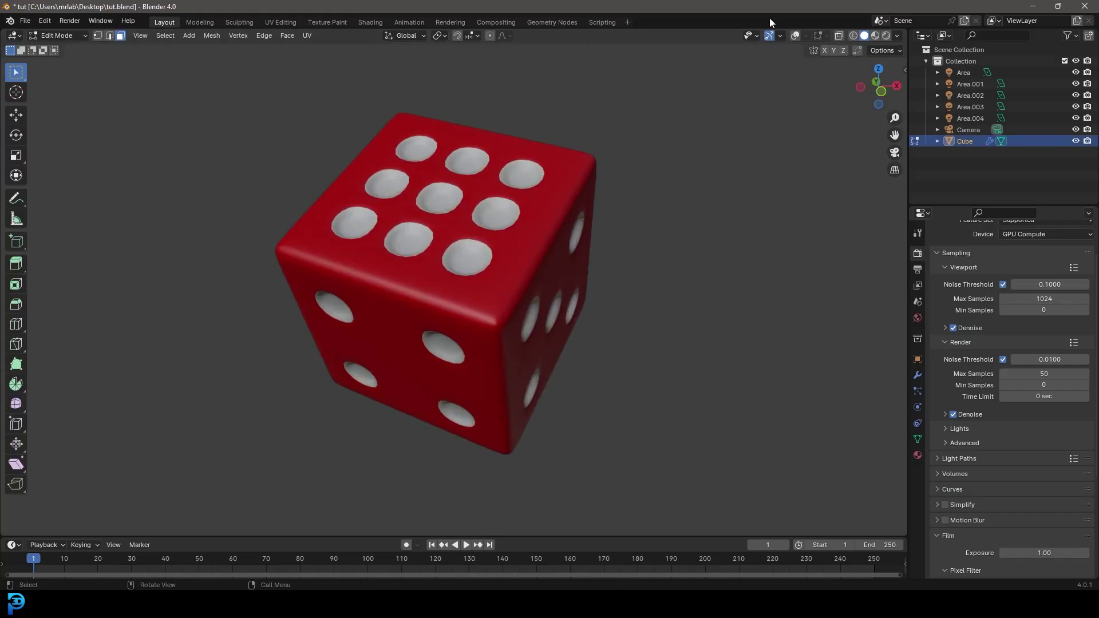
{"action": "left_click", "coordinate": [794, 36]}
{"action": "middle_click_drag", "start_coordinate": [613, 229], "coordinate": [476, 273]}
{"action": "key", "text": "ctrl+2"}
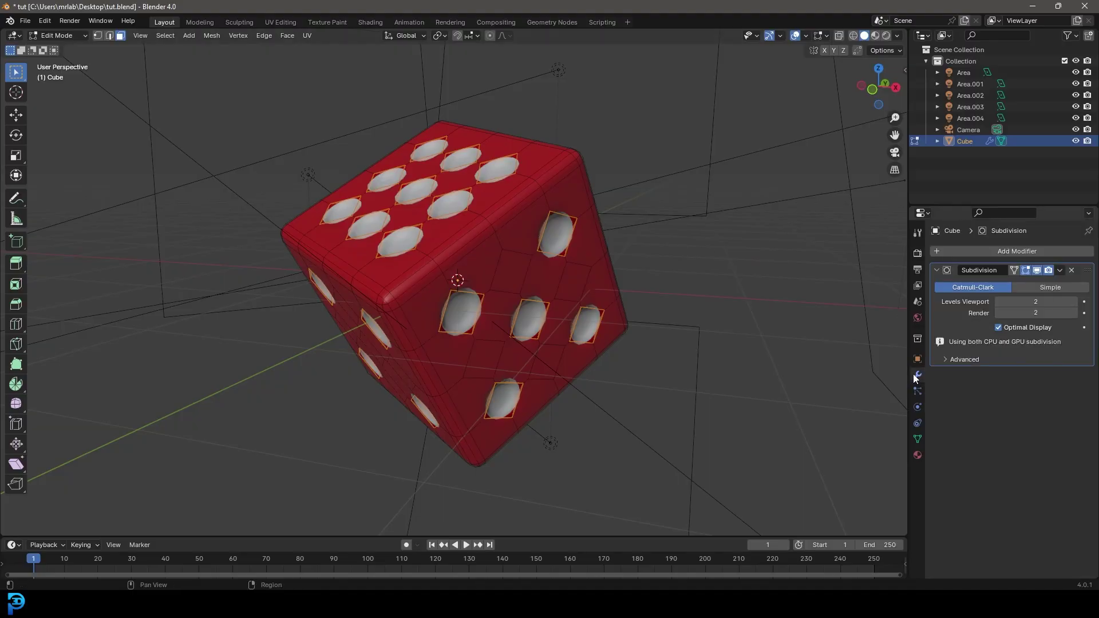
{"action": "left_click", "coordinate": [1014, 270]}
{"action": "middle_click_drag", "start_coordinate": [686, 355], "coordinate": [521, 277]}
{"action": "key", "text": "Tab"}
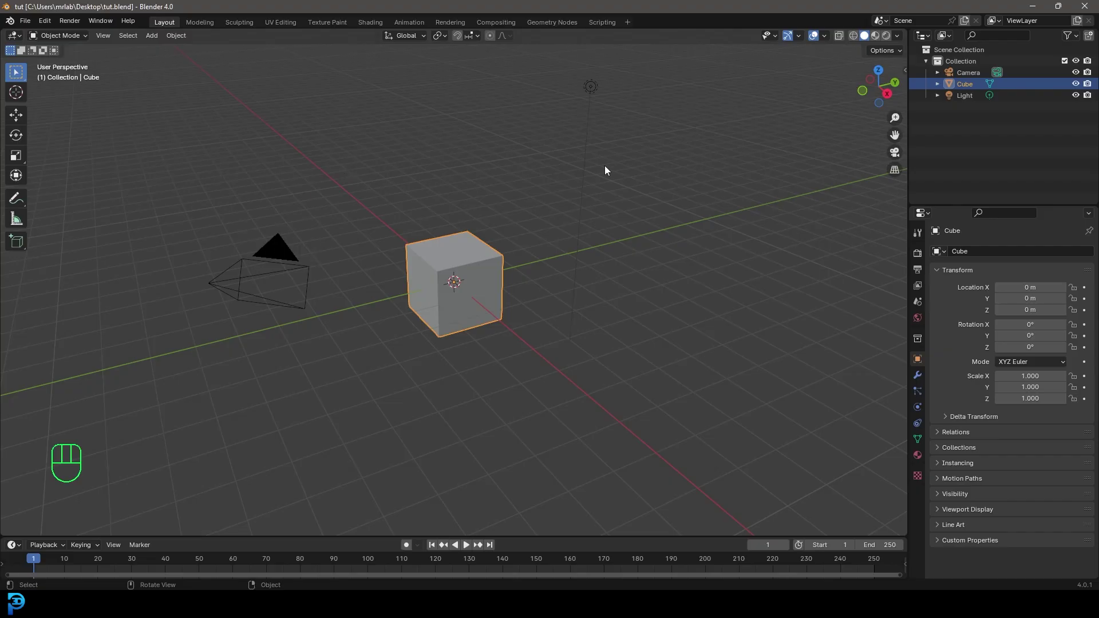
Step: Subdivide the whole default cube in Edit Mode with Number of Cuts set to 3
{"action": "scroll", "coordinate": [456, 242], "scroll_direction": "up", "scroll_amount": 2}
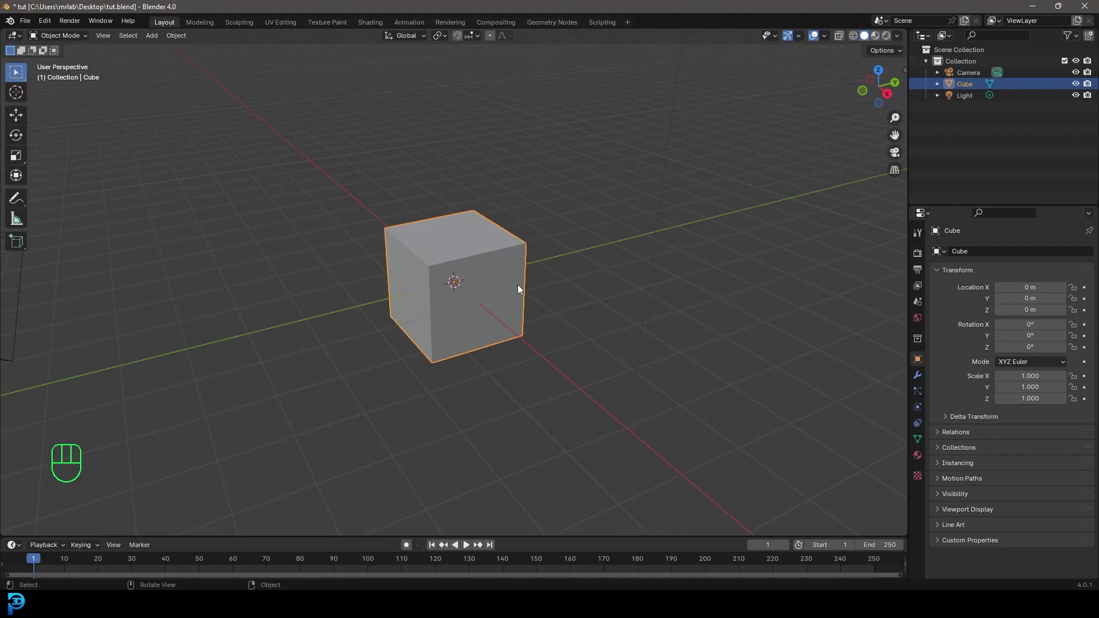
{"action": "key", "text": "Tab"}
{"action": "scroll", "coordinate": [529, 298], "scroll_direction": "up", "scroll_amount": 4}
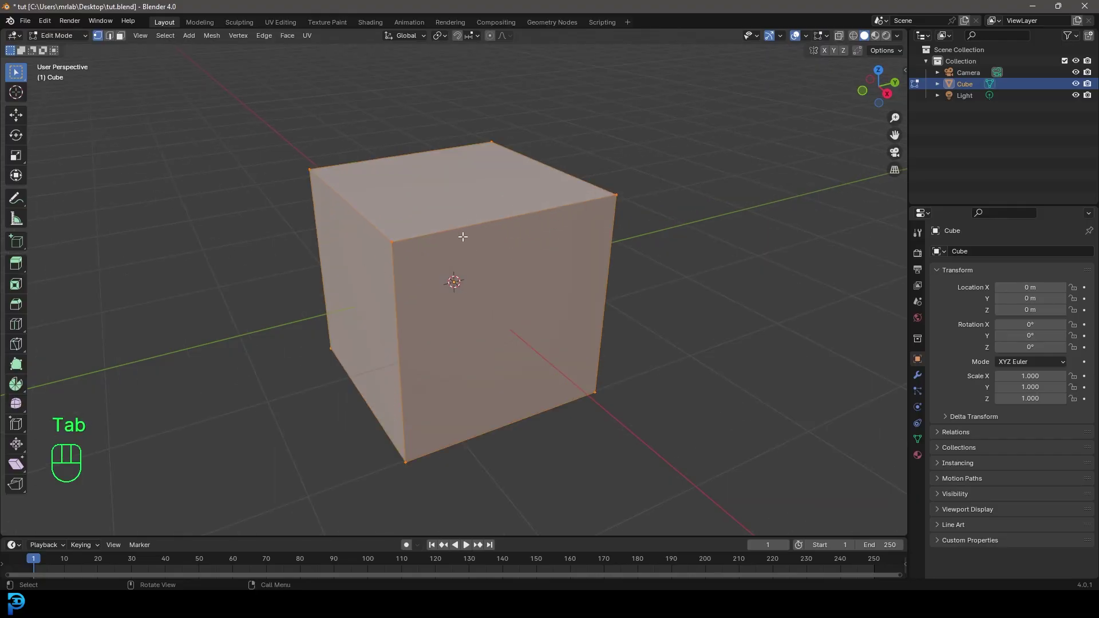
{"action": "right_click", "coordinate": [484, 151]}
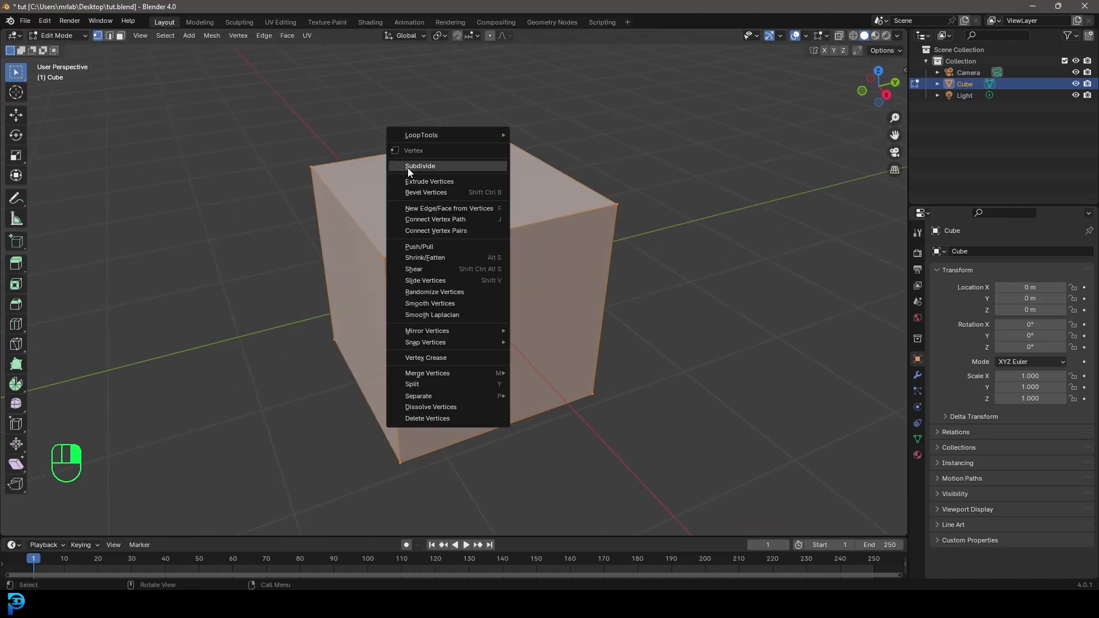
{"action": "left_click", "coordinate": [426, 167]}
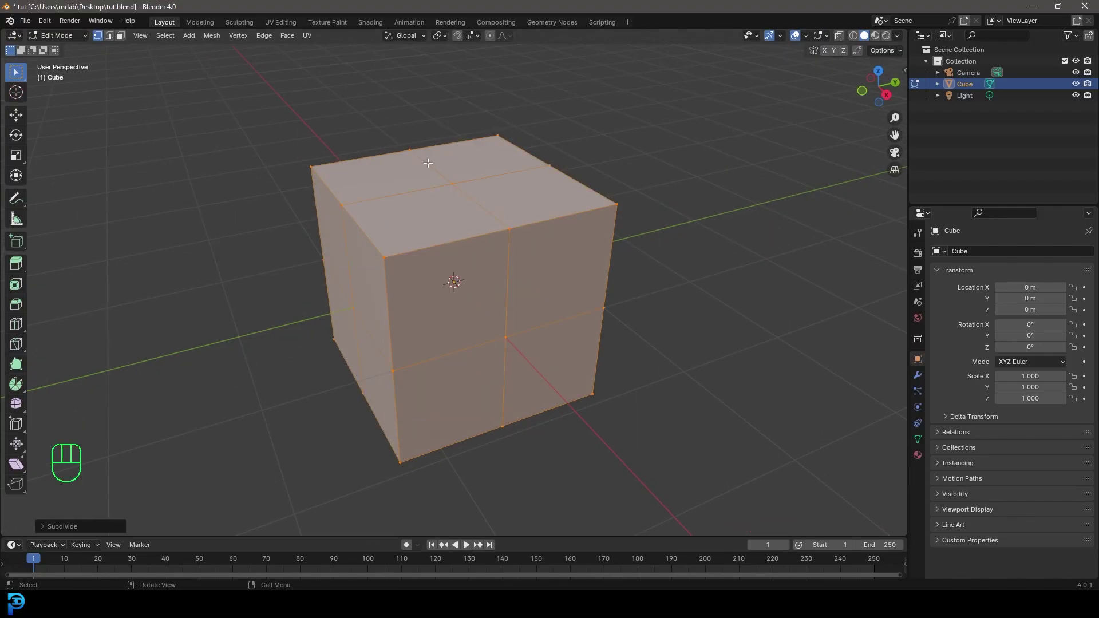
{"action": "left_click", "coordinate": [46, 527]}
{"action": "left_click", "coordinate": [186, 448]}
{"action": "left_click", "coordinate": [186, 448]}
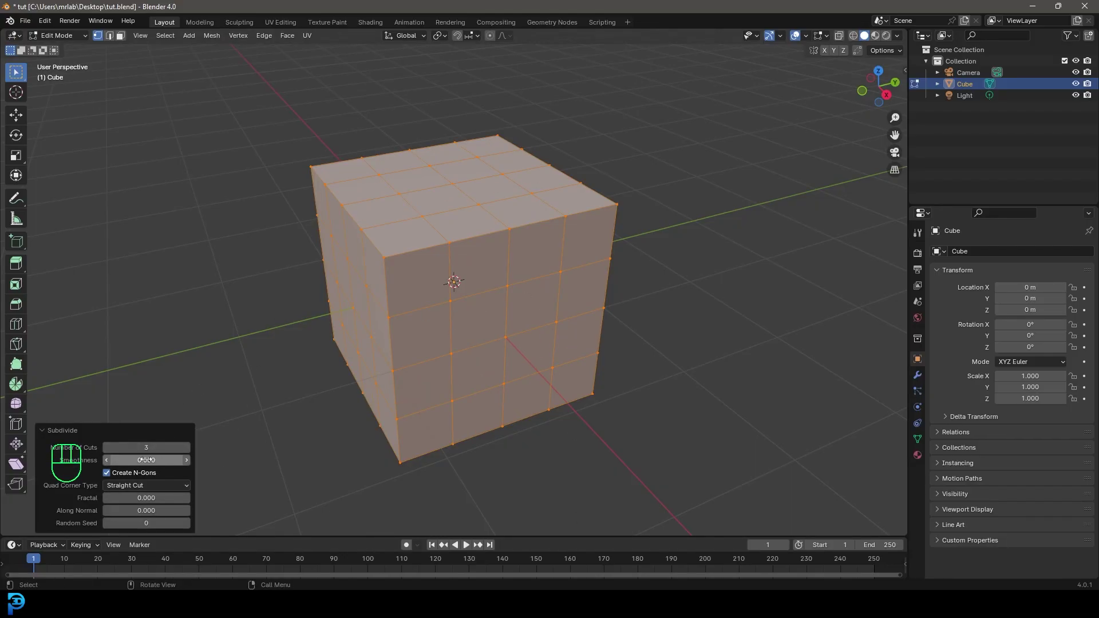
{"action": "middle_click_drag", "start_coordinate": [504, 218], "coordinate": [316, 131]}
Step: Deselect the whole mesh and enable X-ray to reach hidden faces
{"action": "scroll", "coordinate": [467, 311], "scroll_direction": "down", "scroll_amount": 3}
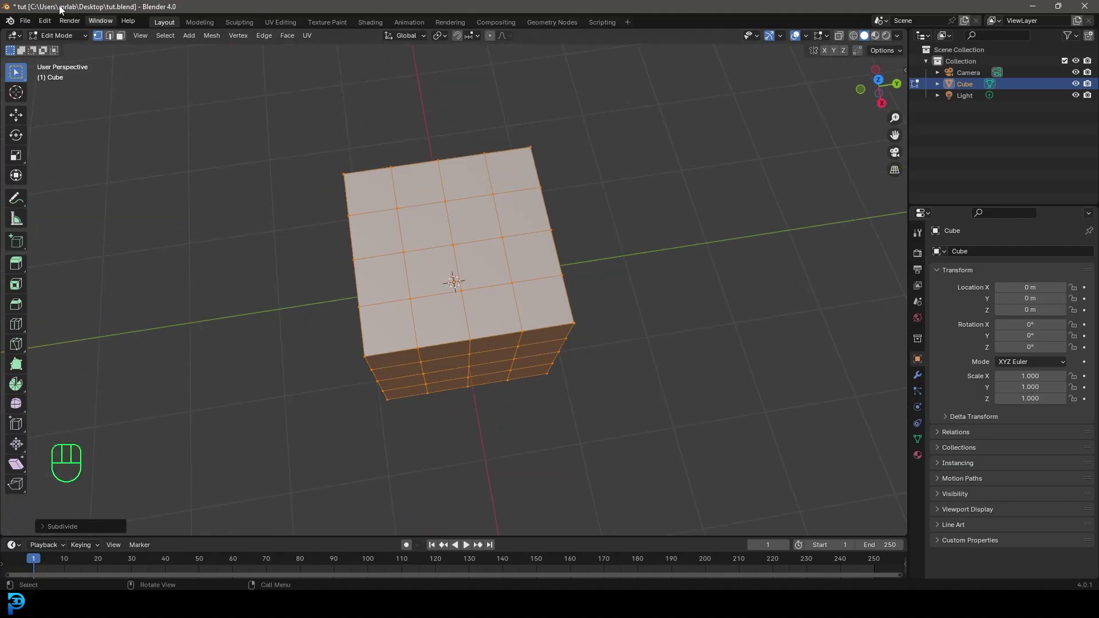
{"action": "key", "text": "a"}
{"action": "middle_click_drag", "start_coordinate": [467, 312], "coordinate": [807, 110]}
{"action": "key", "text": "alt+a"}
{"action": "left_click", "coordinate": [839, 36]}
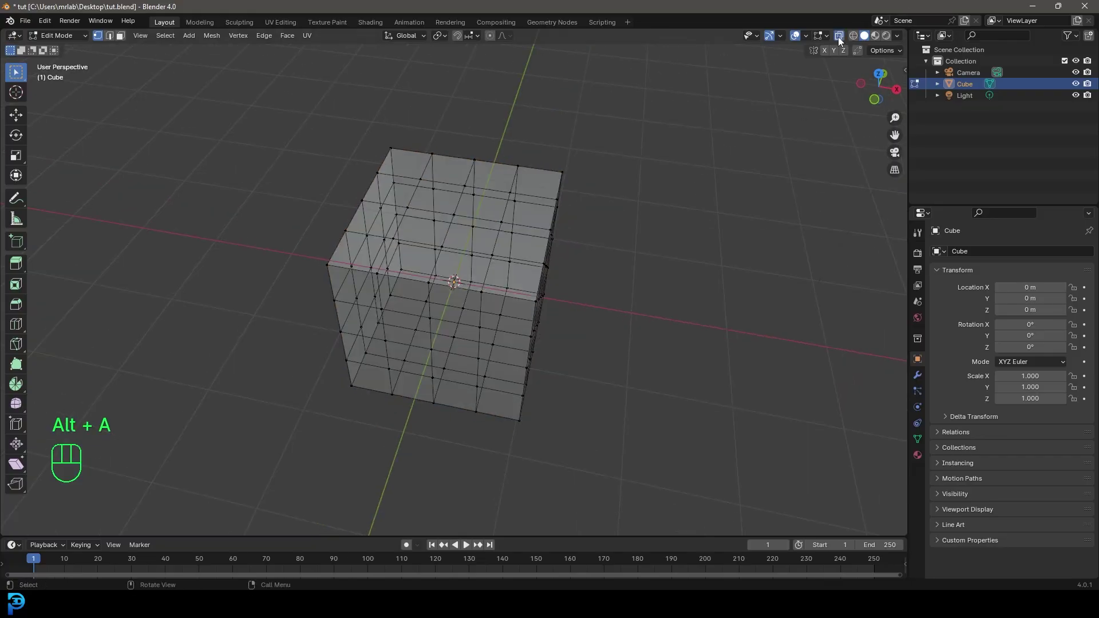
Step: Box-select the central faces from top, front and right views, then turn X-ray off
{"action": "key", "text": "KP_7"}
{"action": "left_click_drag", "start_coordinate": [381, 225], "coordinate": [502, 334]}
{"action": "key", "text": "KP_1"}
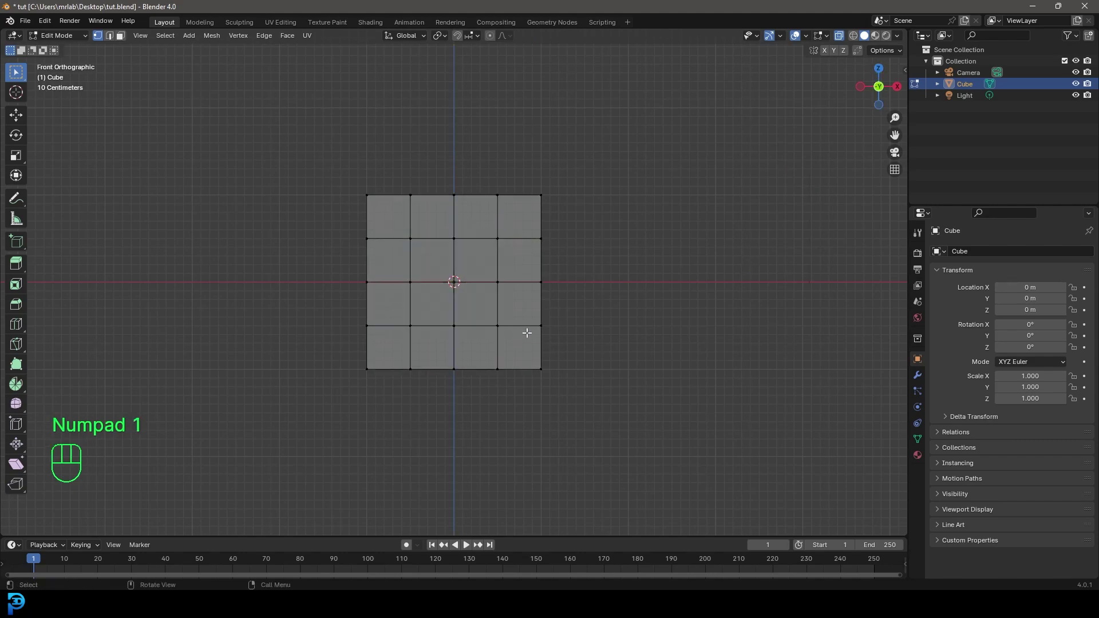
{"action": "left_click_drag", "start_coordinate": [402, 231], "coordinate": [513, 338], "text": "shift"}
{"action": "key", "text": "KP_3"}
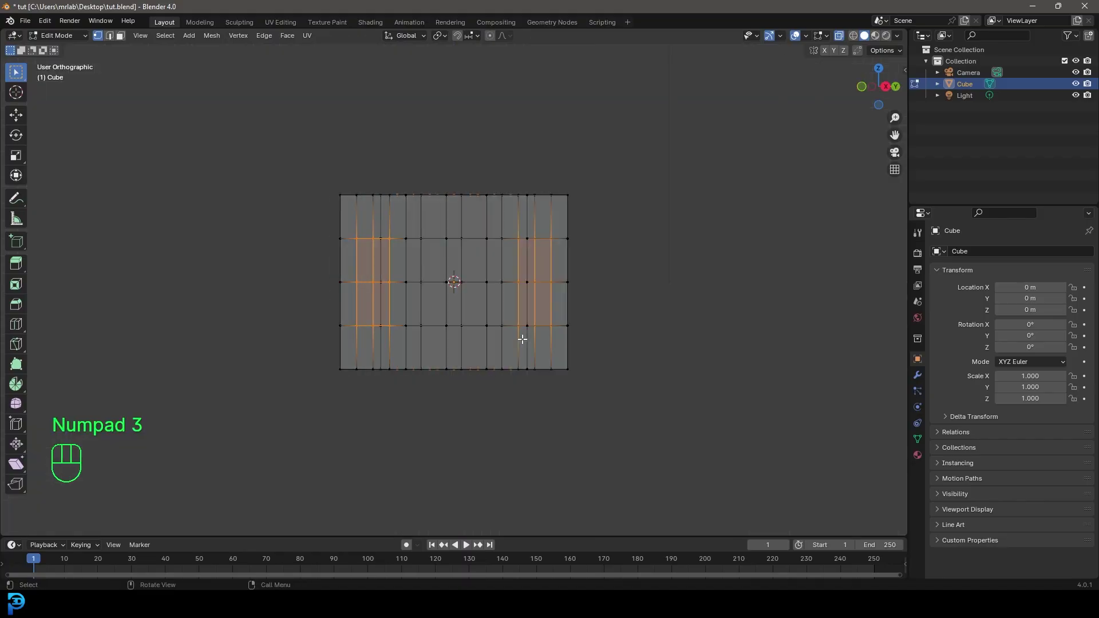
{"action": "left_click_drag", "start_coordinate": [400, 231], "coordinate": [511, 342], "text": "shift"}
{"action": "middle_click_drag", "start_coordinate": [535, 251], "coordinate": [491, 204]}
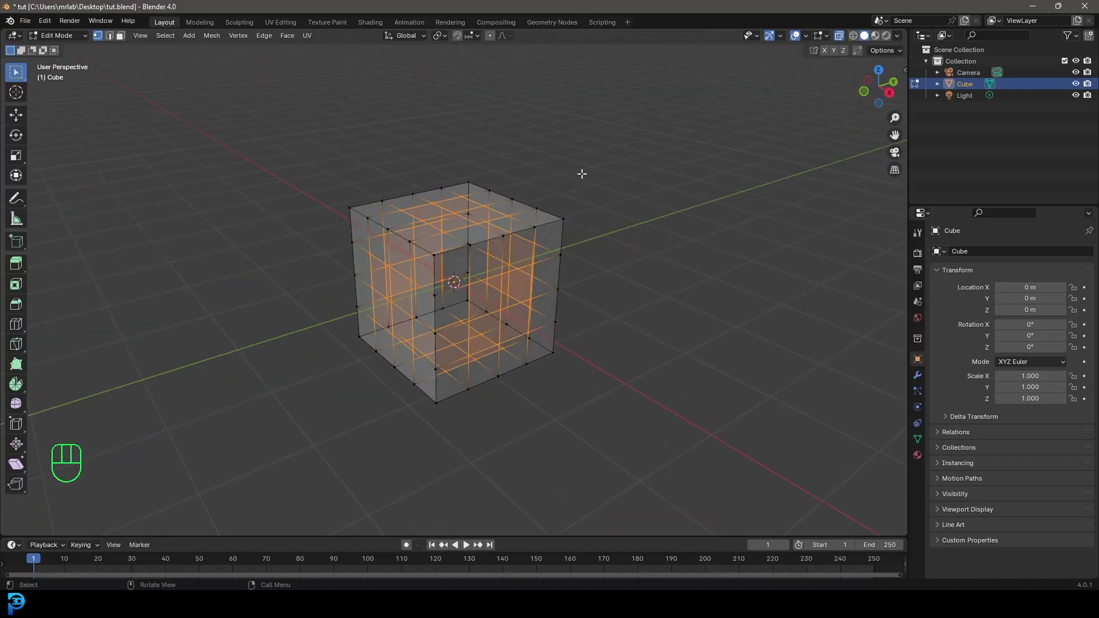
{"action": "left_click", "coordinate": [840, 36]}
Step: Bevel the selected central vertices with Shift+Ctrl+B, then undo the last action
{"action": "middle_click_drag", "start_coordinate": [566, 253], "coordinate": [573, 285]}
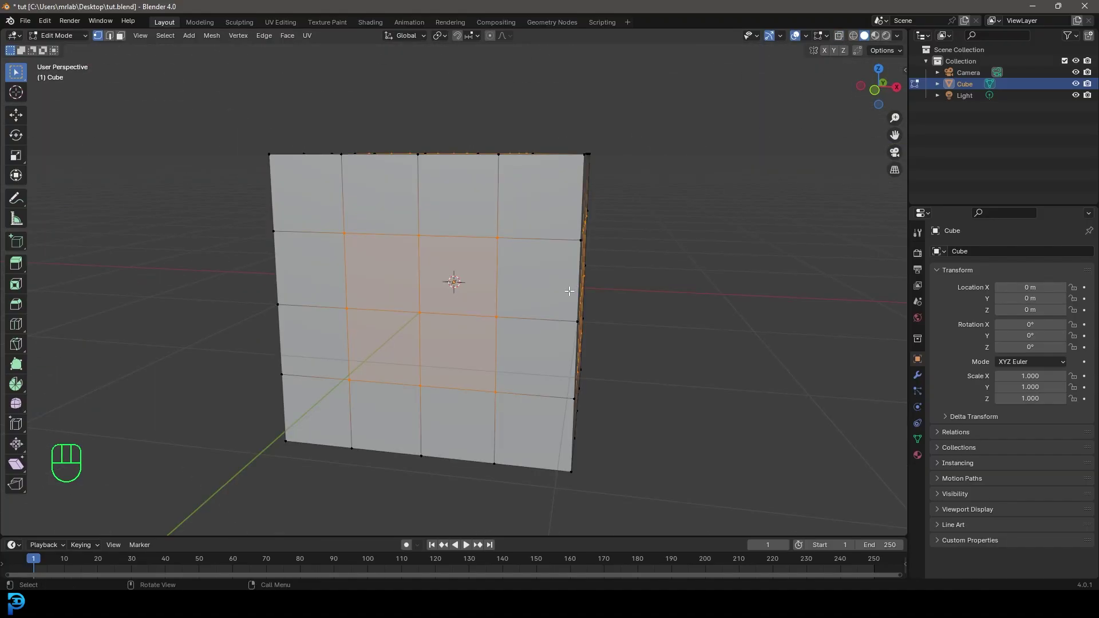
{"action": "key", "text": "ctrl+shift+b"}
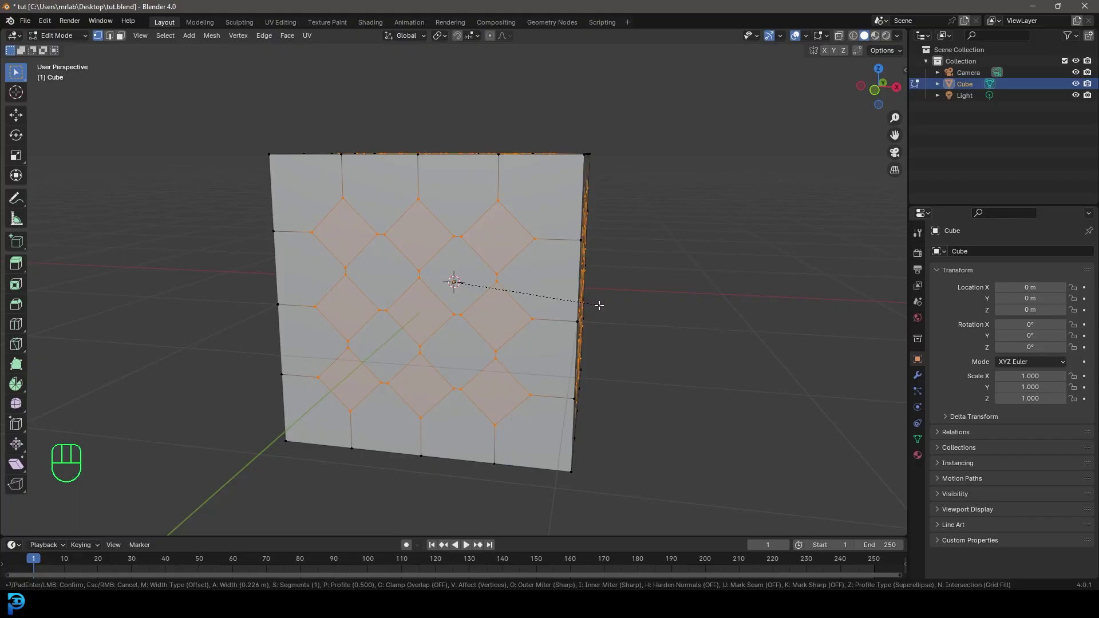
{"action": "left_click", "coordinate": [598, 304]}
{"action": "middle_click_drag", "start_coordinate": [599, 304], "coordinate": [508, 286]}
{"action": "key", "text": "ctrl+z"}
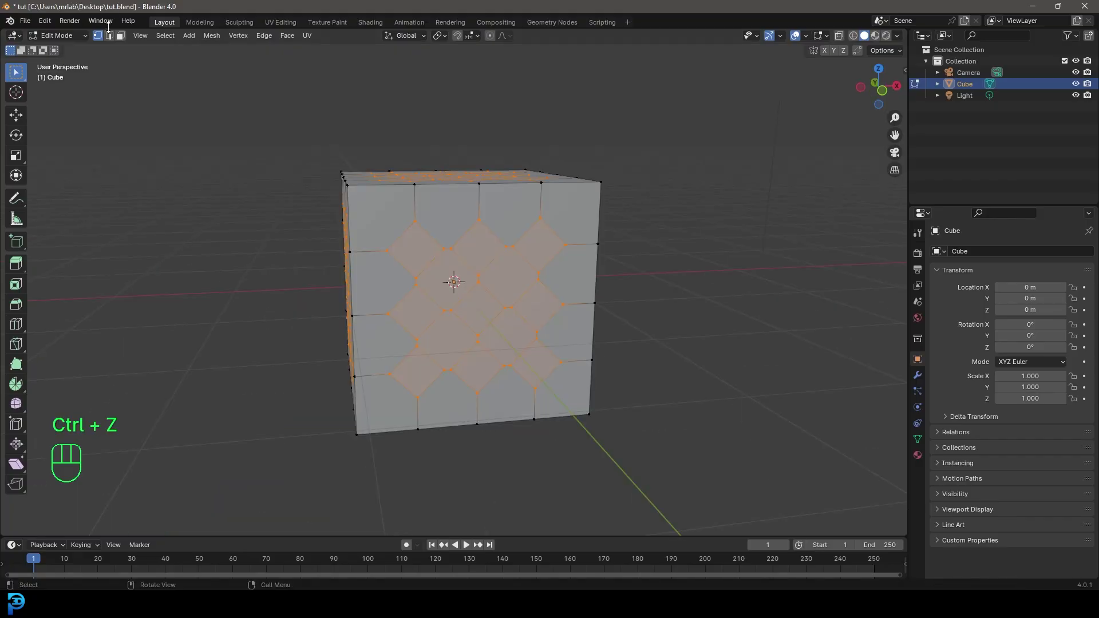
Step: In Edge mode, clear the selection and select the top-front, right and front corner edge loops
{"action": "left_click", "coordinate": [109, 35]}
{"action": "scroll", "coordinate": [478, 237], "scroll_direction": "up", "scroll_amount": 4}
{"action": "middle_click_drag", "start_coordinate": [435, 240], "coordinate": [417, 213]}
{"action": "key", "text": "alt+a"}
{"action": "left_click", "coordinate": [527, 179], "text": "alt+shift"}
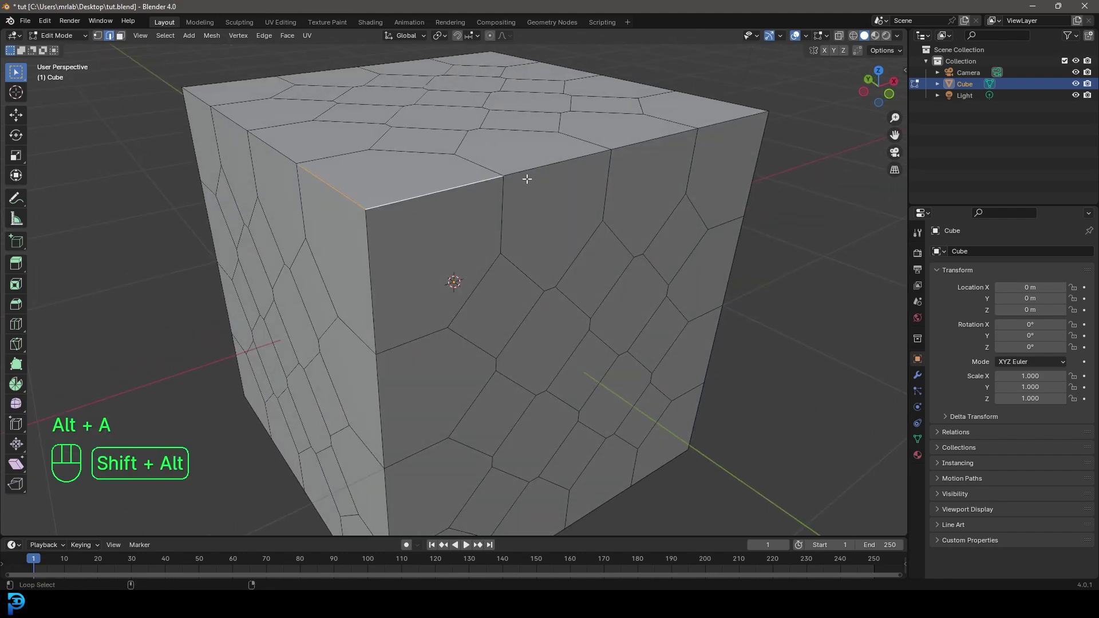
{"action": "left_click", "coordinate": [586, 170], "text": "alt+shift"}
{"action": "left_click", "coordinate": [759, 141], "text": "alt+shift"}
{"action": "left_click", "coordinate": [375, 263], "text": "alt+shift"}
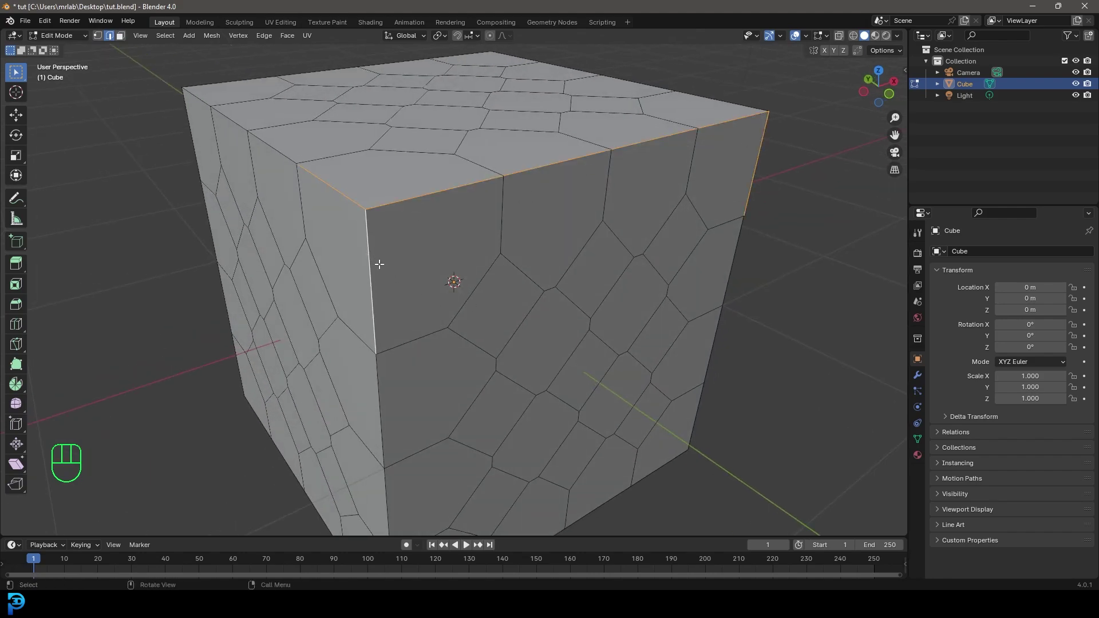
Step: Add the bottom, front vertical and remaining outer edge loops, using X-ray for hidden edges
{"action": "scroll", "coordinate": [378, 263], "scroll_direction": "down", "scroll_amount": 5}
{"action": "middle_click_drag", "start_coordinate": [377, 263], "coordinate": [481, 324]}
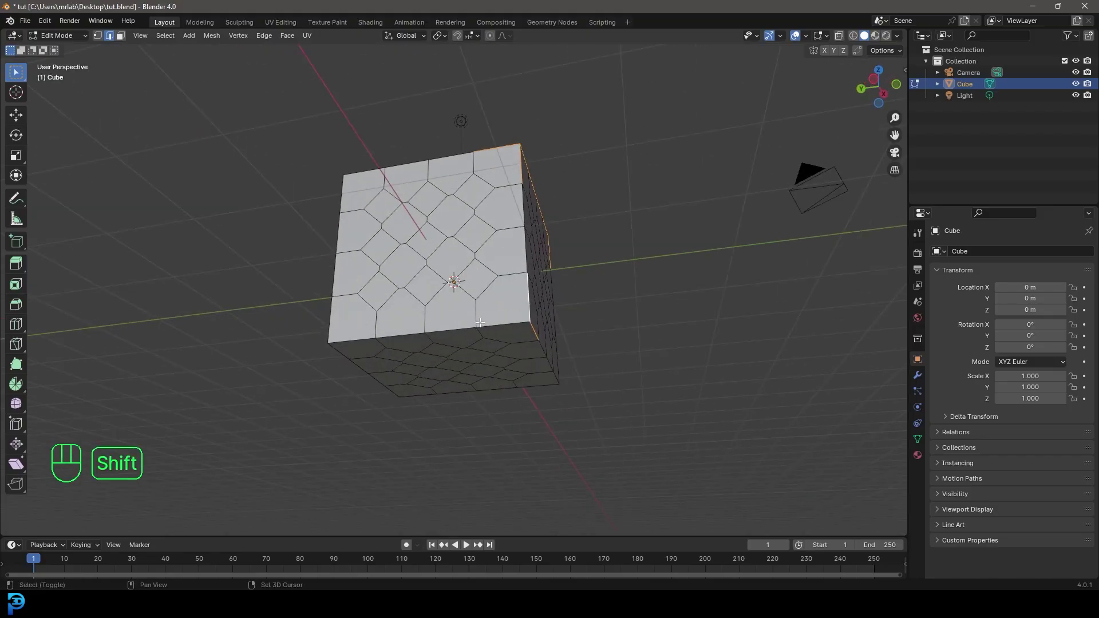
{"action": "left_click", "coordinate": [346, 333], "text": "alt+shift"}
{"action": "middle_click_drag", "start_coordinate": [346, 332], "coordinate": [401, 214]}
{"action": "left_click", "coordinate": [457, 169], "text": "alt+shift"}
{"action": "left_click", "coordinate": [457, 291], "text": "alt+shift"}
{"action": "left_click", "coordinate": [400, 213], "text": "alt+shift"}
{"action": "key", "text": "alt+z"}
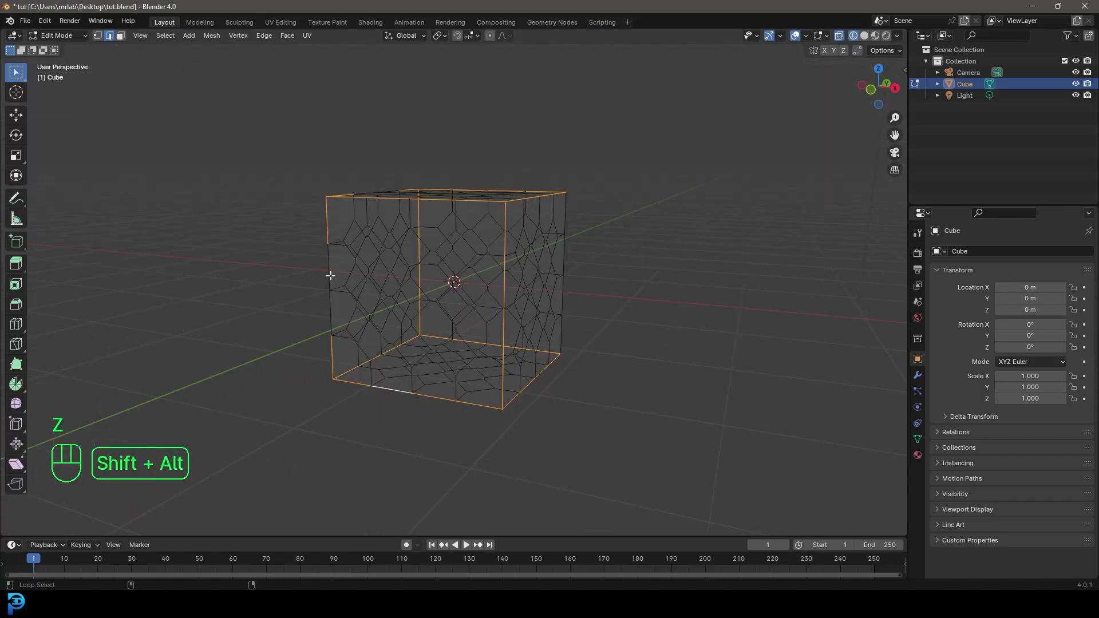
{"action": "middle_click_drag", "start_coordinate": [346, 241], "coordinate": [453, 347]}
{"action": "left_click", "coordinate": [479, 147], "text": "alt+shift"}
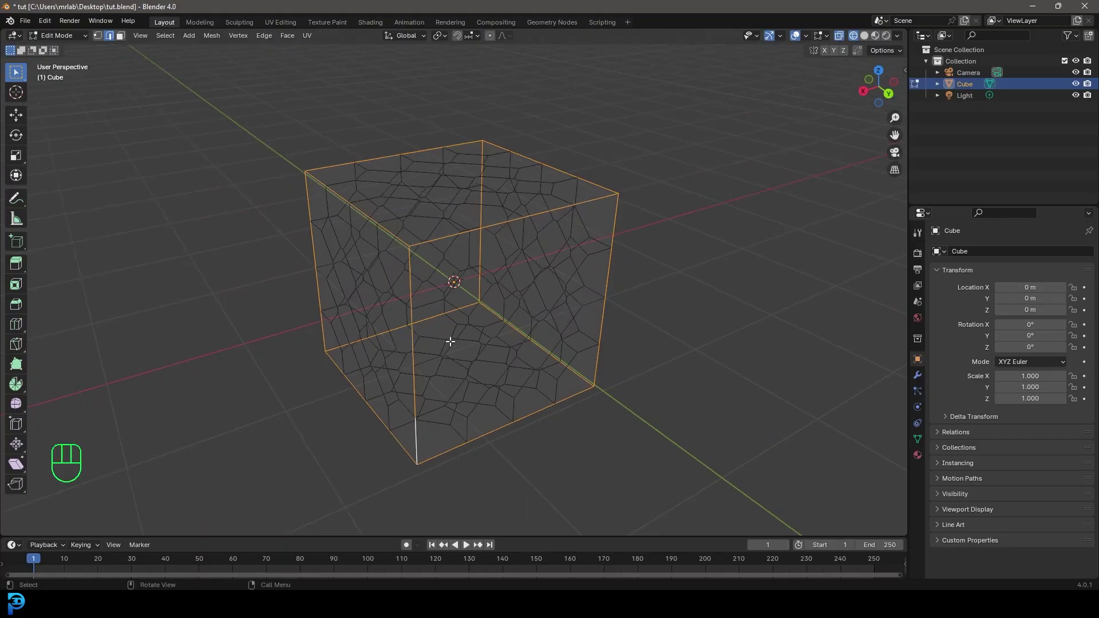
Step: Return to Solid shading and bevel the selected outer edge loops with 3 segments
{"action": "key", "text": "z"}
{"action": "left_click", "coordinate": [544, 344]}
{"action": "scroll", "coordinate": [567, 321], "scroll_direction": "up", "scroll_amount": 3}
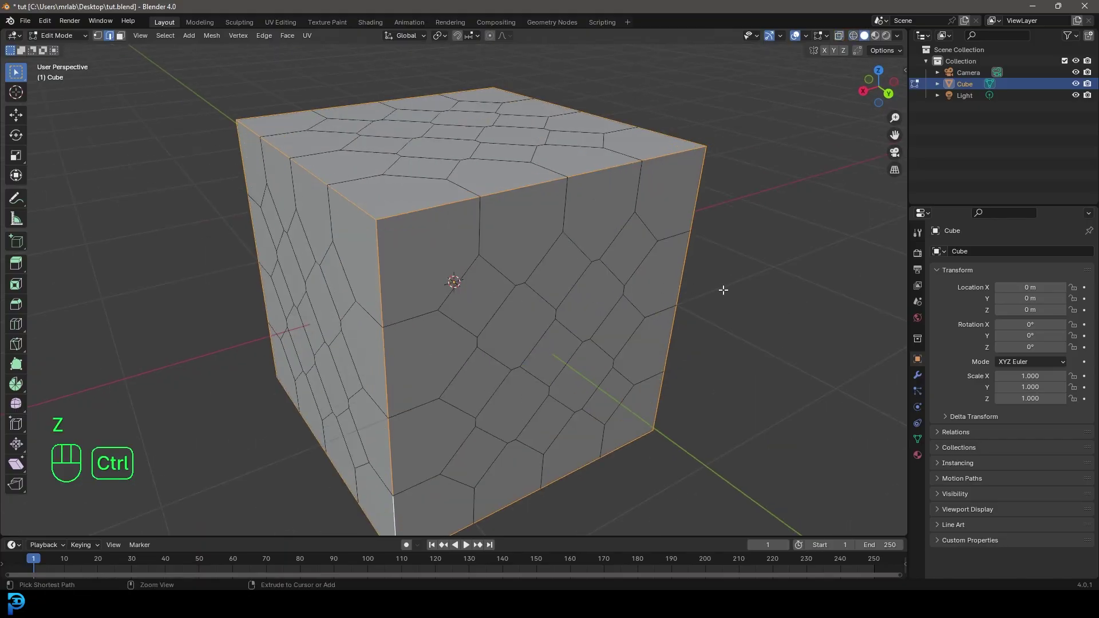
{"action": "key", "text": "ctrl+b"}
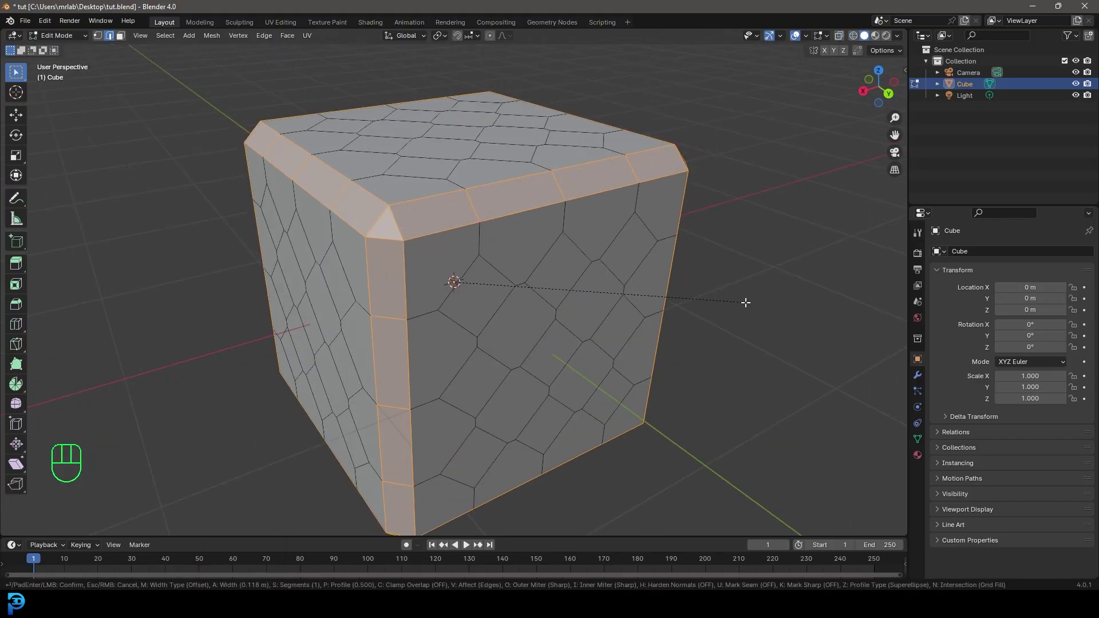
{"action": "scroll", "coordinate": [746, 302], "scroll_direction": "up", "scroll_amount": 1}
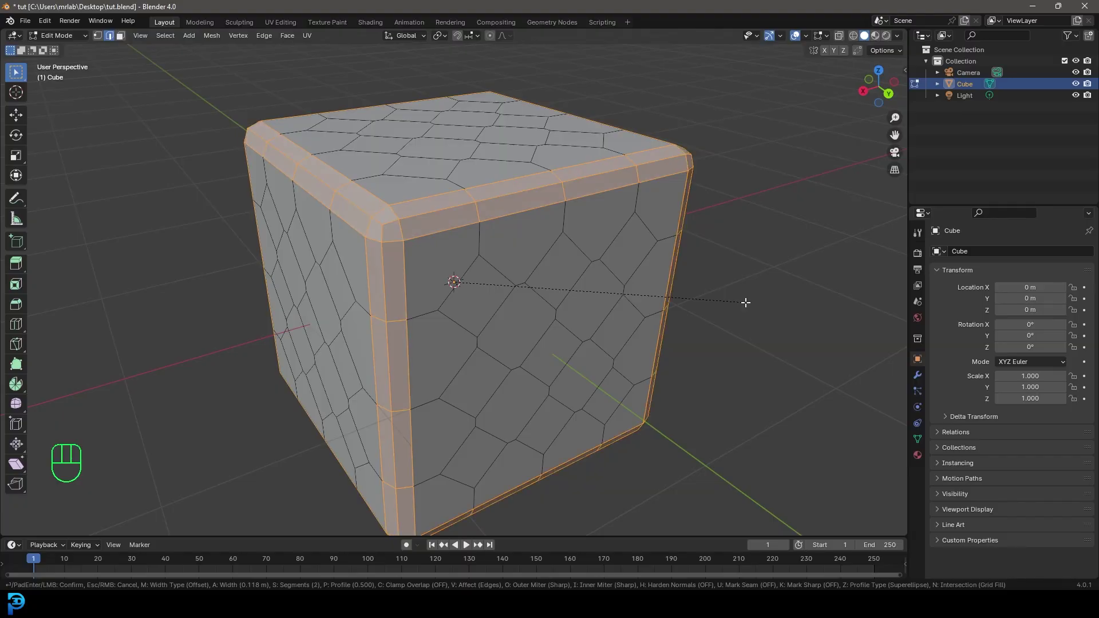
{"action": "scroll", "coordinate": [746, 302], "scroll_direction": "up", "scroll_amount": 1}
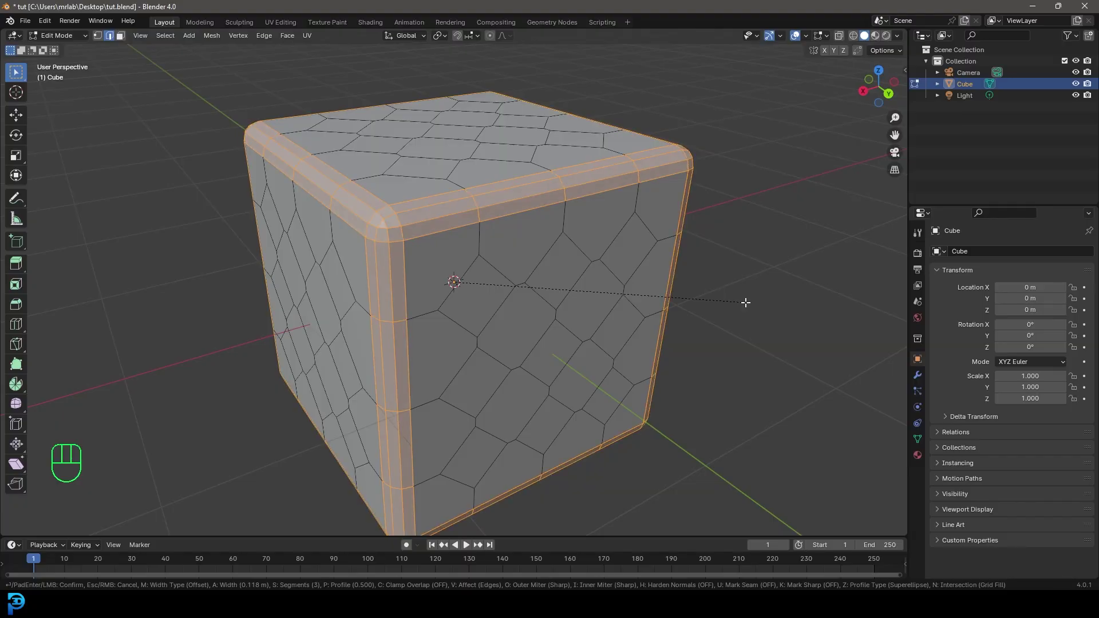
{"action": "left_click", "coordinate": [745, 303]}
{"action": "scroll", "coordinate": [745, 302], "scroll_direction": "down", "scroll_amount": 5}
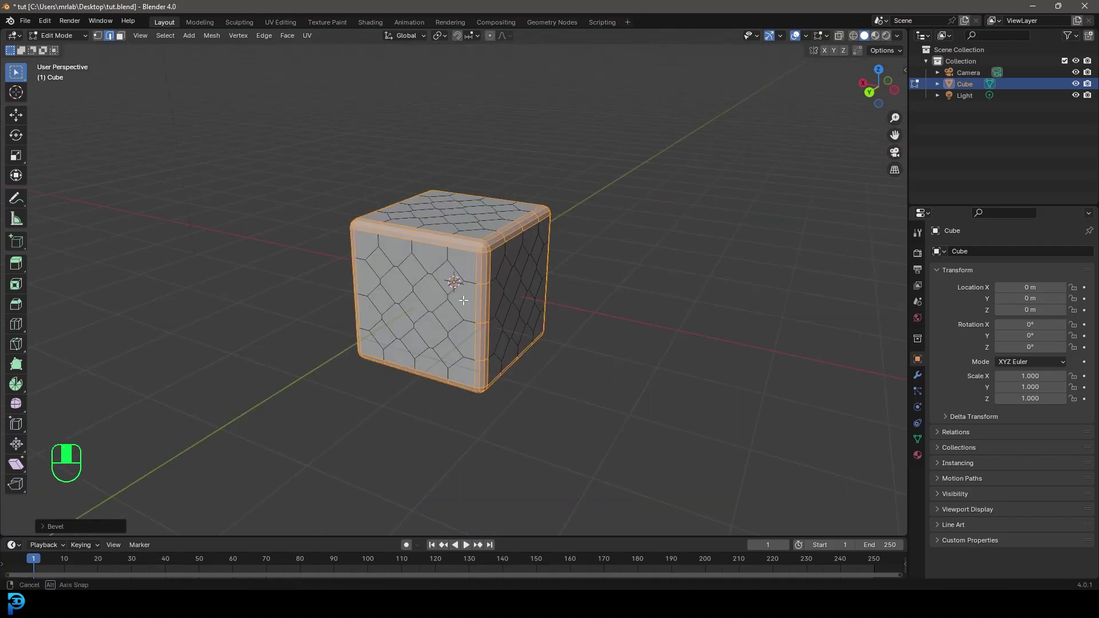
{"action": "middle_click_drag", "start_coordinate": [745, 303], "coordinate": [515, 293]}
{"action": "scroll", "coordinate": [516, 293], "scroll_direction": "up", "scroll_amount": 3}
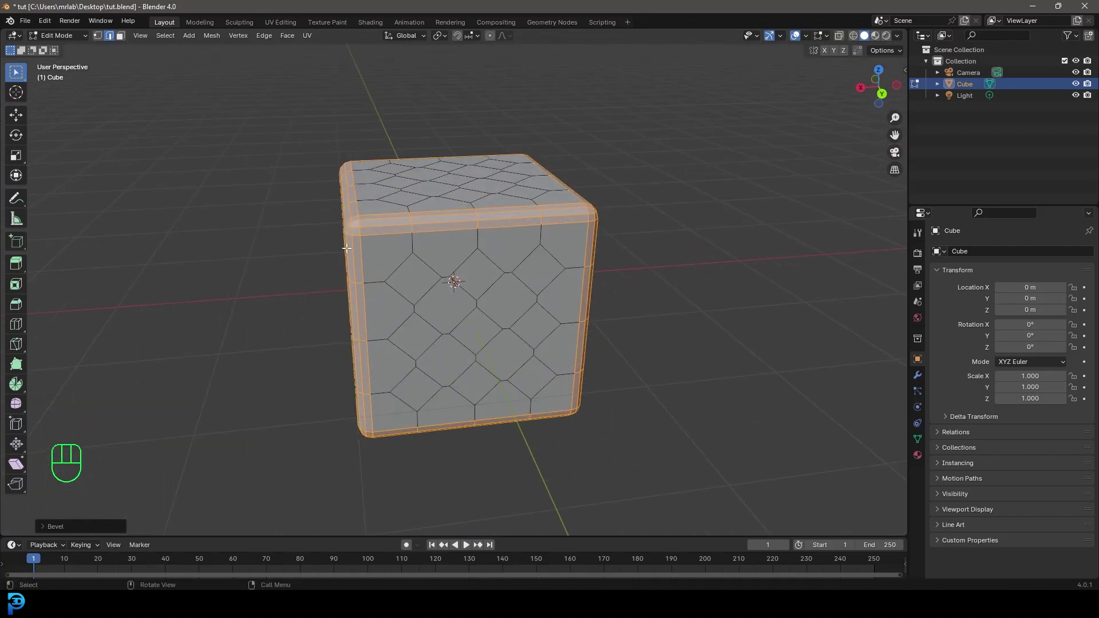
{"action": "middle_click_drag", "start_coordinate": [383, 252], "coordinate": [412, 259]}
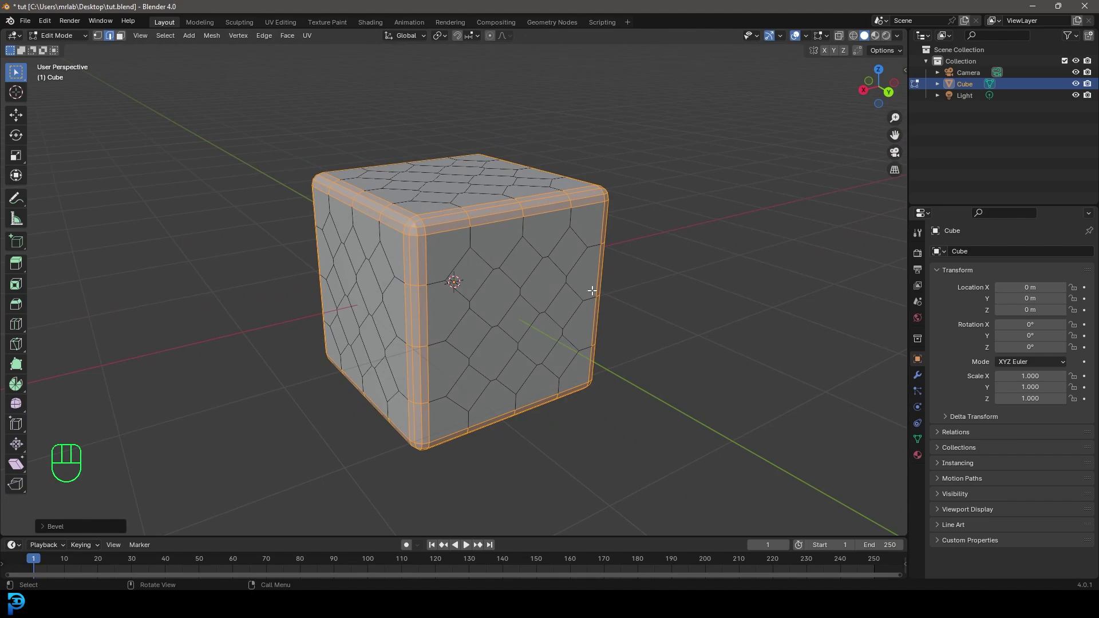
{"action": "left_click", "coordinate": [918, 456]}
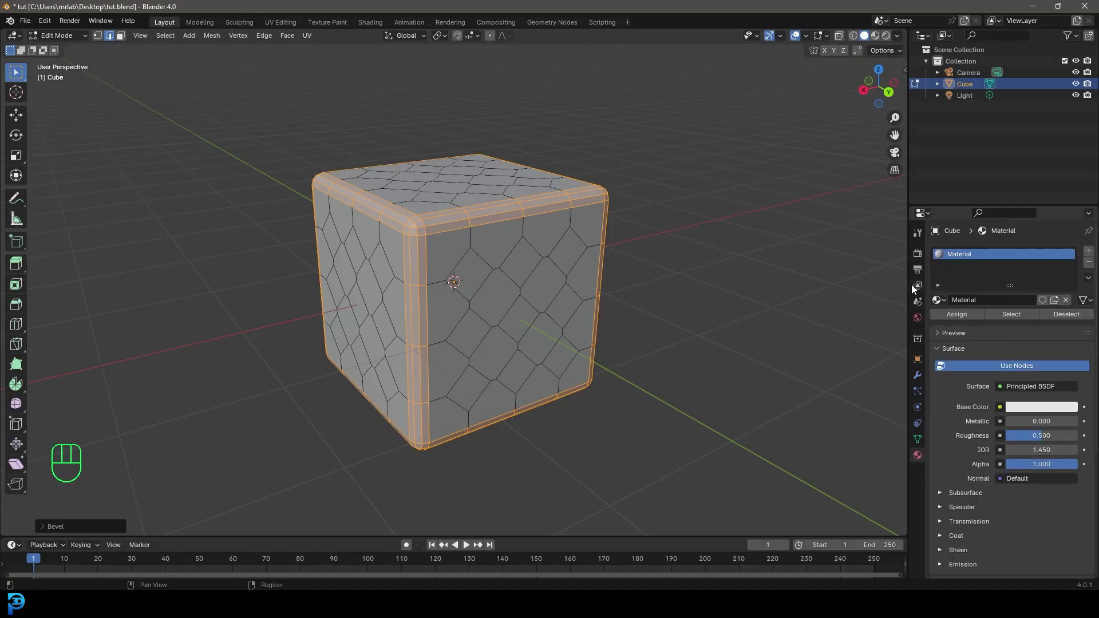
Step: Rename the cube's material 'white' and add a second material named 'red'
{"action": "left_click", "coordinate": [965, 294]}
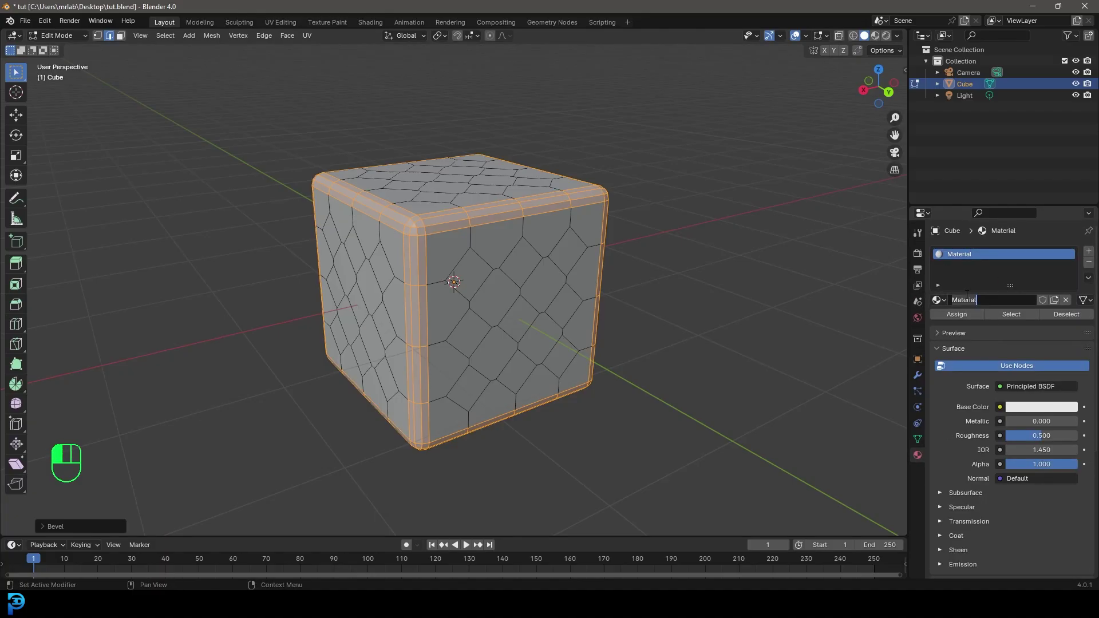
{"action": "type", "text": "wh"}
{"action": "key", "text": "Return"}
{"action": "left_click", "coordinate": [1089, 254]}
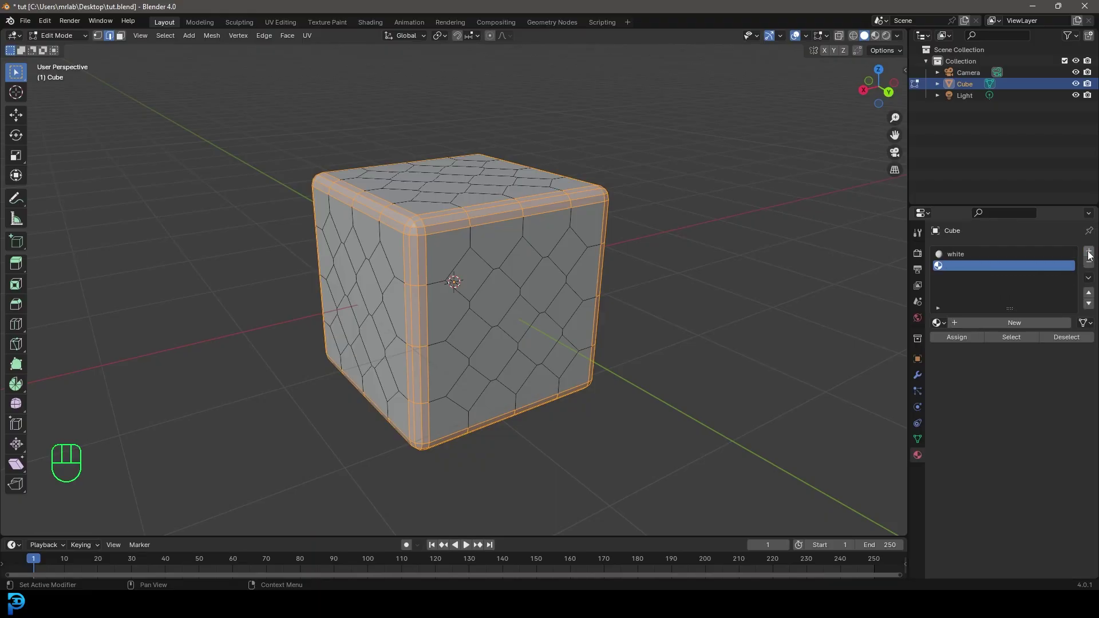
{"action": "left_click", "coordinate": [994, 322]}
{"action": "left_click", "coordinate": [984, 322]}
{"action": "type", "text": "red"}
{"action": "key", "text": "Return"}
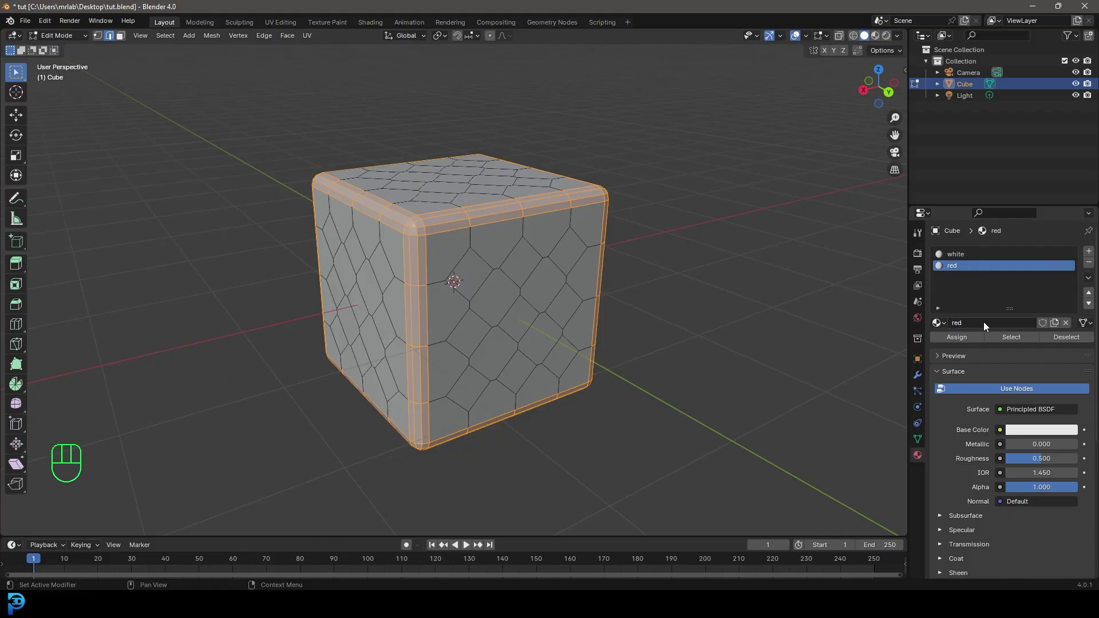
Step: Set the red material's Viewport Display colour to red
{"action": "scroll", "coordinate": [961, 560], "scroll_direction": "down", "scroll_amount": 8}
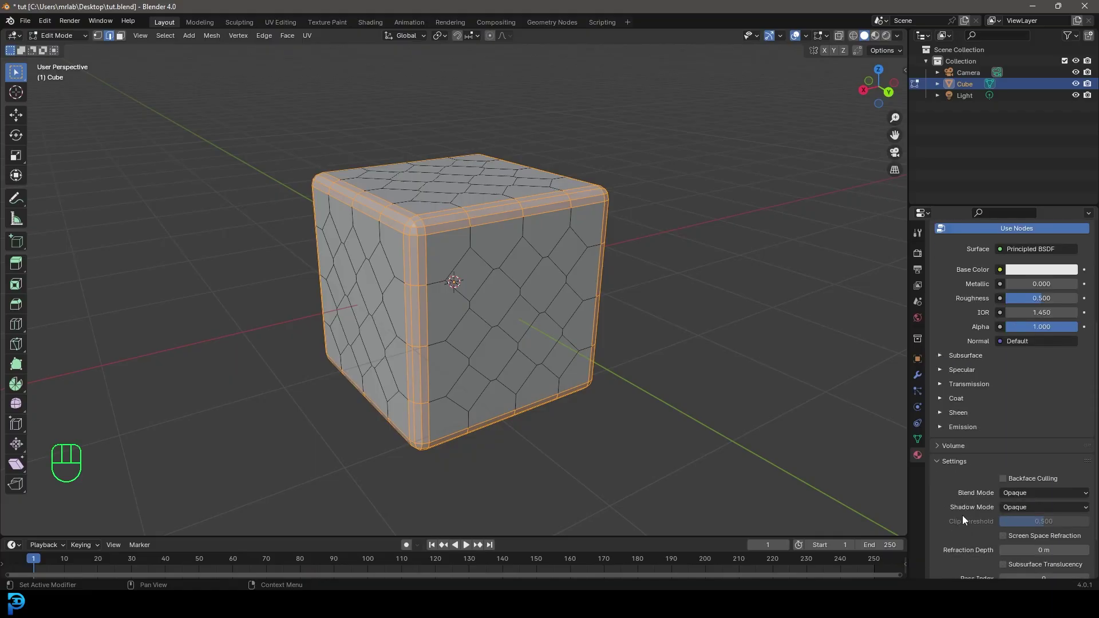
{"action": "left_click", "coordinate": [966, 556]}
{"action": "scroll", "coordinate": [965, 556], "scroll_direction": "down", "scroll_amount": 2}
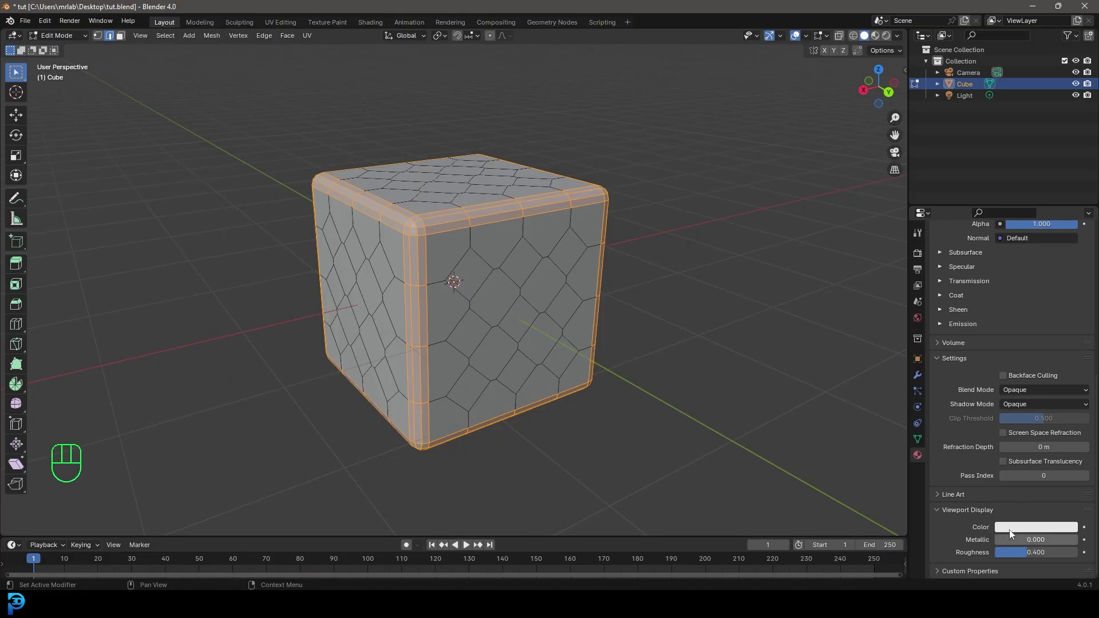
{"action": "left_click", "coordinate": [1023, 528]}
{"action": "left_click", "coordinate": [997, 444]}
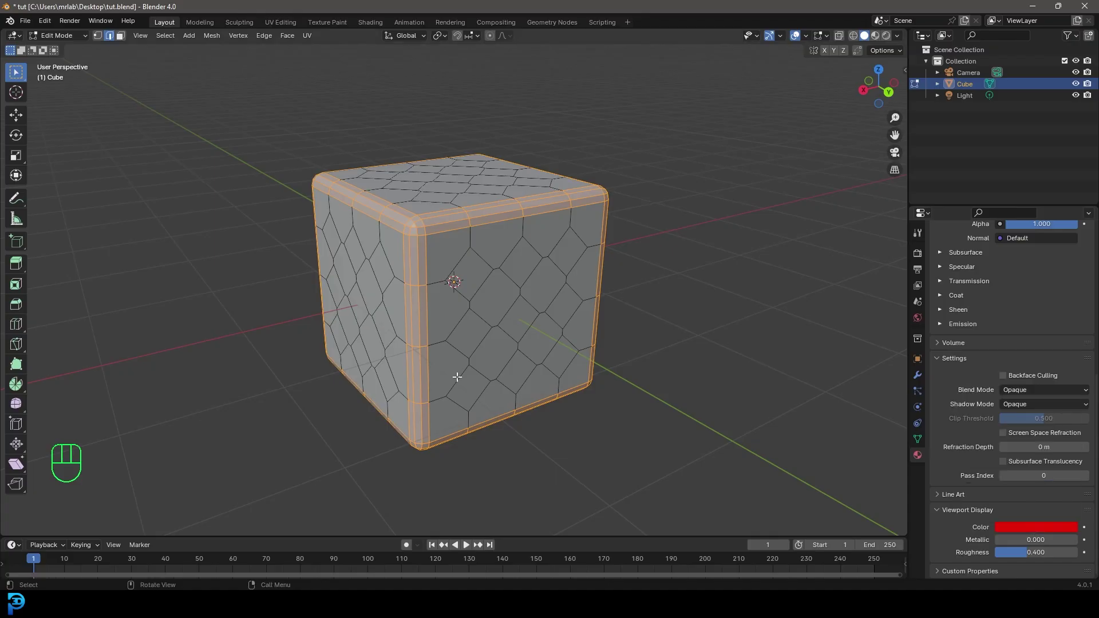
Step: Select all faces in Edit Mode and assign the red material to the whole cube
{"action": "key", "text": "Tab"}
{"action": "key", "text": "Tab"}
{"action": "key", "text": "a"}
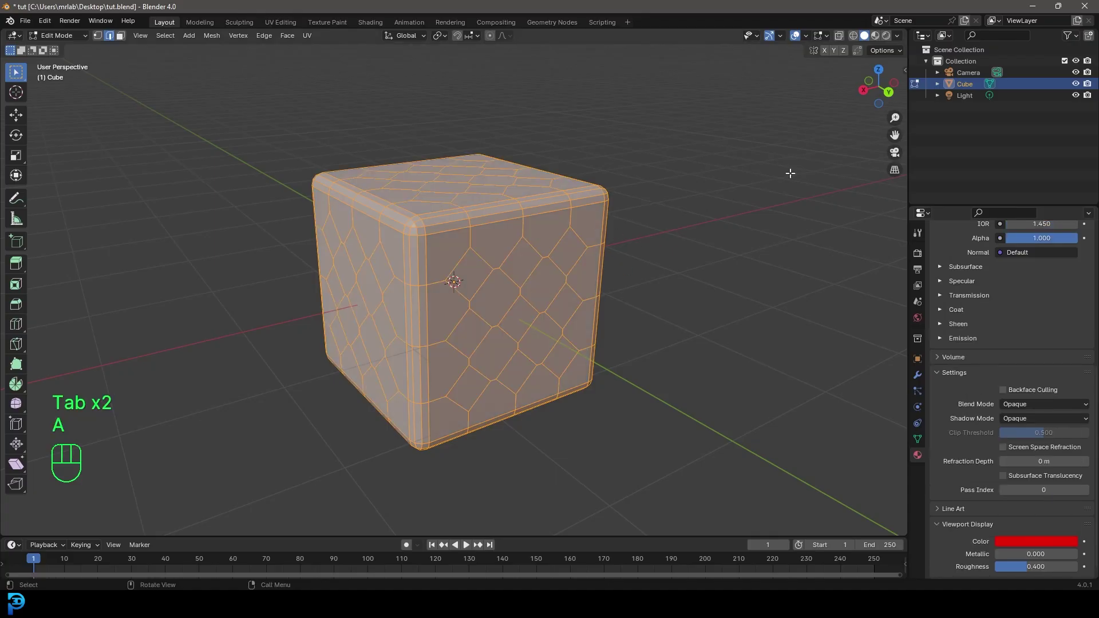
{"action": "scroll", "coordinate": [970, 286], "scroll_direction": "up", "scroll_amount": 8}
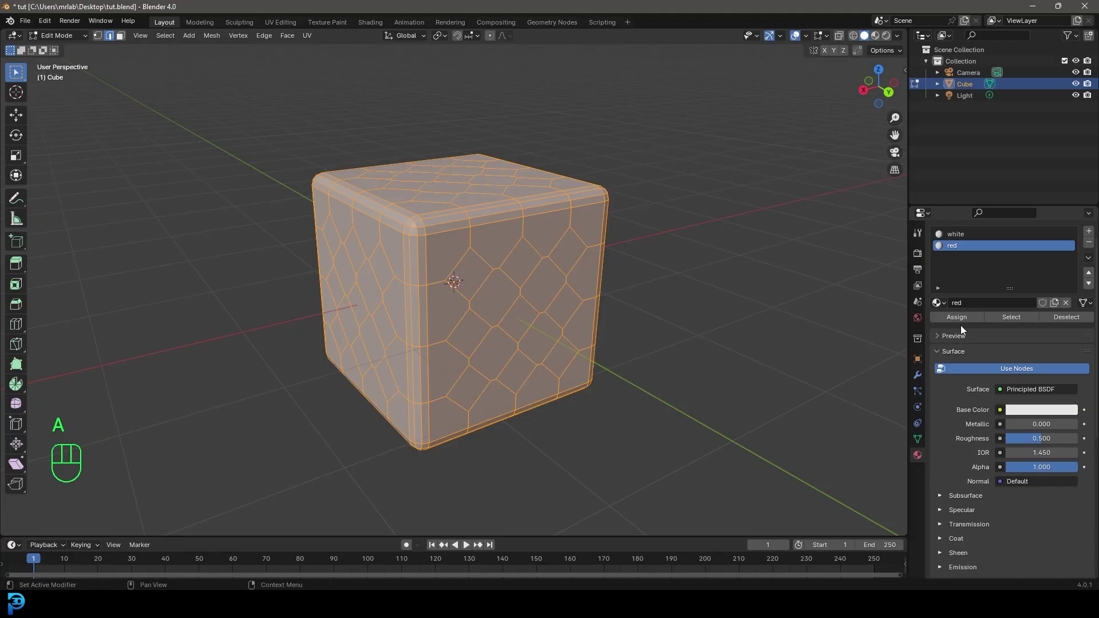
{"action": "left_click", "coordinate": [956, 318]}
{"action": "scroll", "coordinate": [558, 279], "scroll_direction": "down", "scroll_amount": 3}
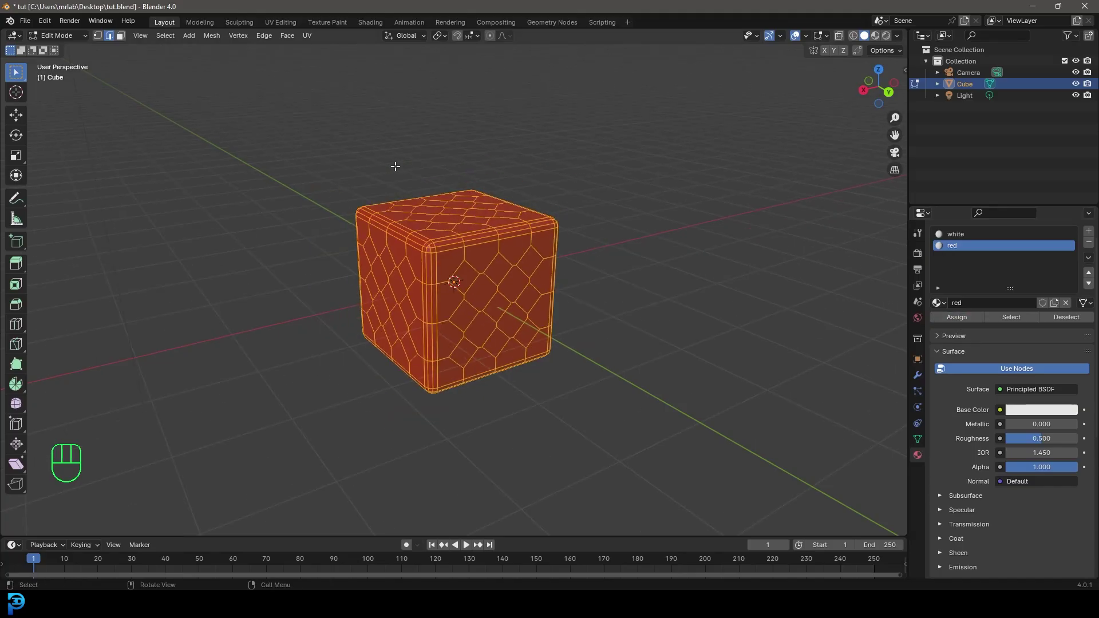
{"action": "key", "text": "3"}
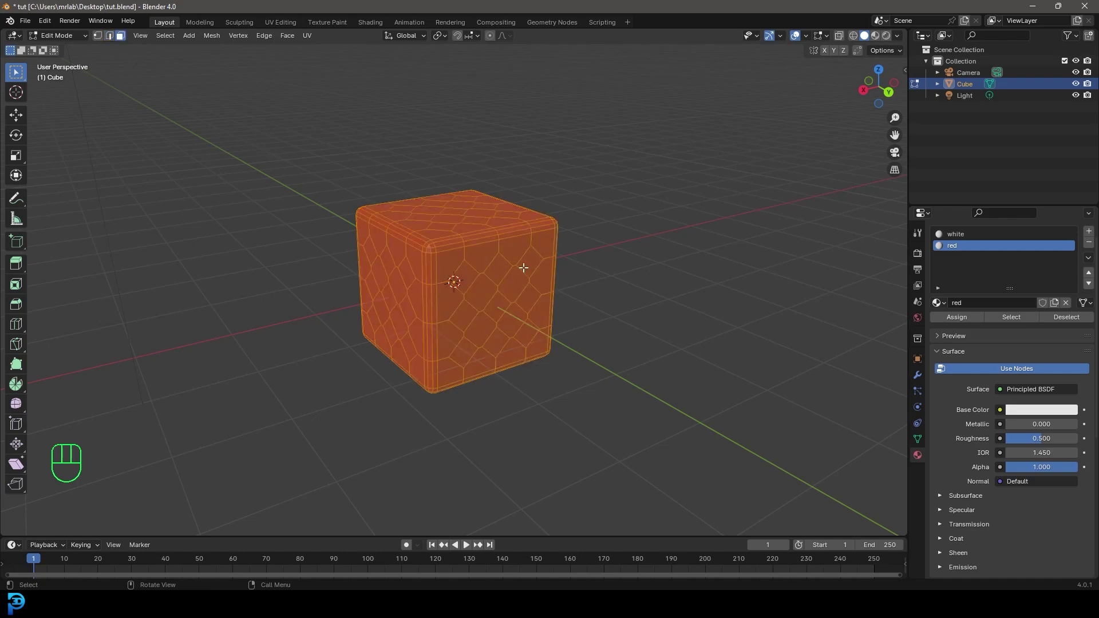
Step: Select the nine diamond faces on the cube's top and assign them the white material
{"action": "key", "text": "KP_7"}
{"action": "scroll", "coordinate": [440, 229], "scroll_direction": "up", "scroll_amount": 4}
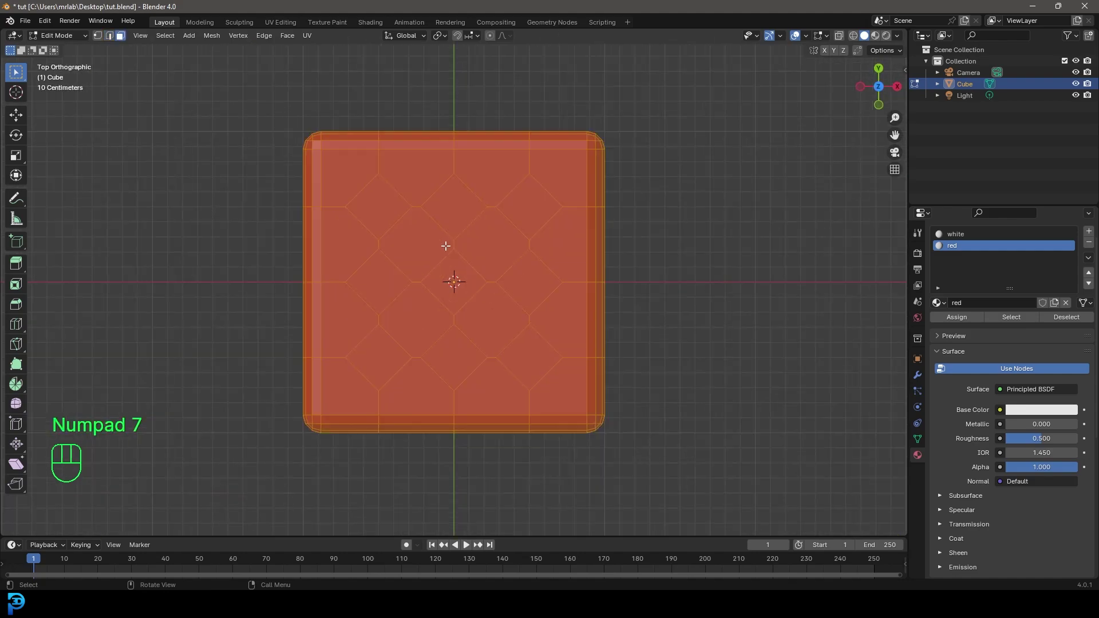
{"action": "left_click", "coordinate": [379, 206]}
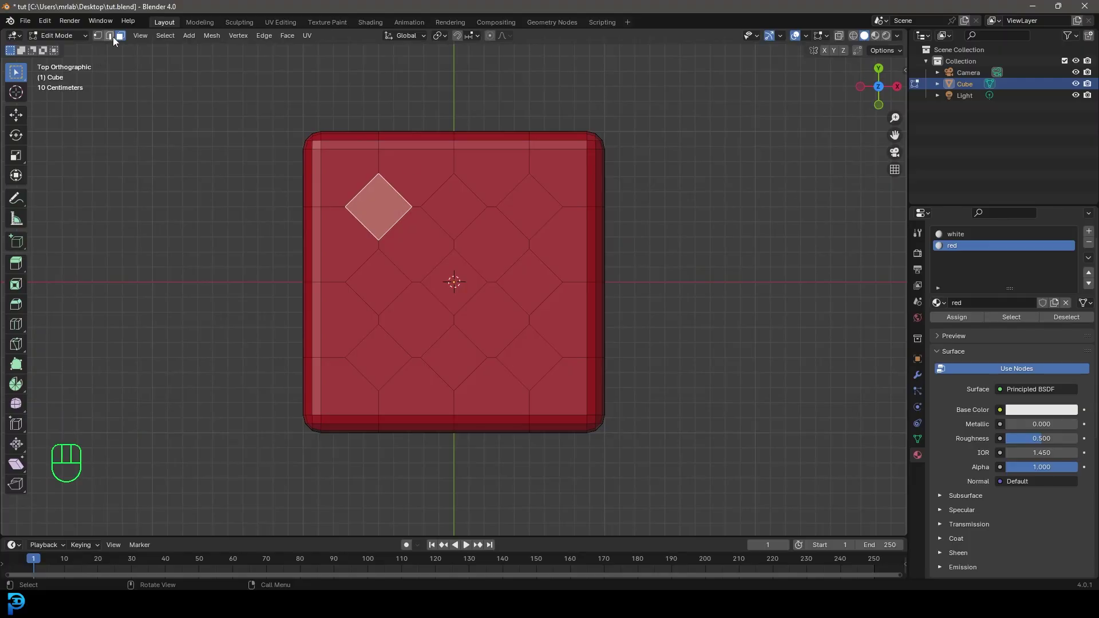
{"action": "left_click", "coordinate": [452, 194], "text": "shift"}
{"action": "left_click", "coordinate": [526, 224], "text": "shift"}
{"action": "left_click", "coordinate": [530, 285], "text": "shift"}
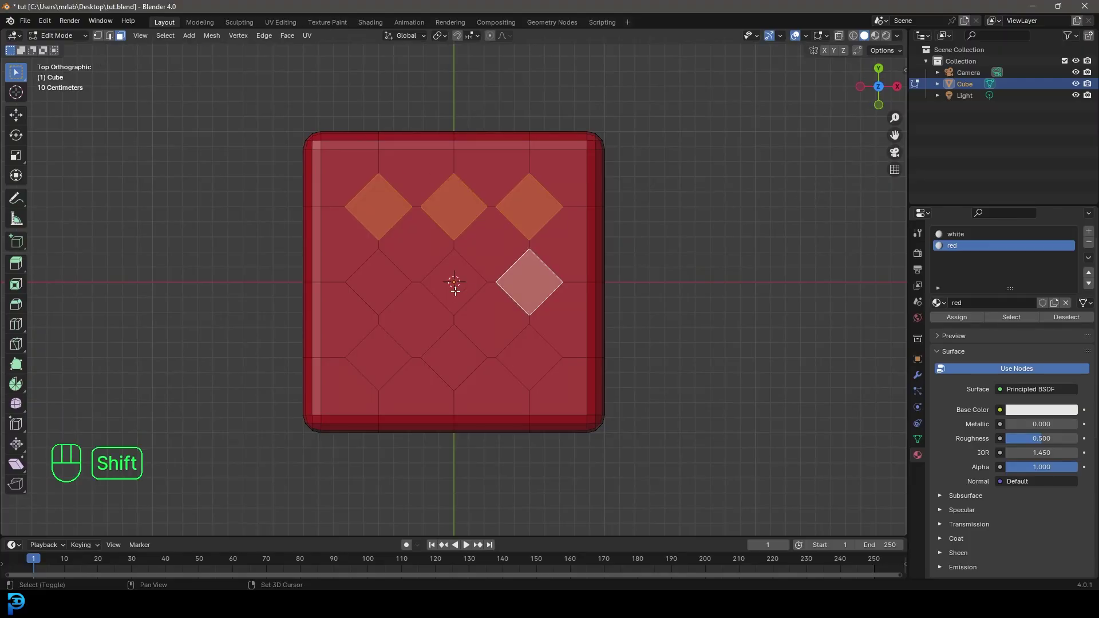
{"action": "left_click", "coordinate": [455, 289], "text": "shift"}
{"action": "left_click", "coordinate": [379, 289], "text": "shift"}
{"action": "left_click", "coordinate": [386, 360], "text": "shift"}
{"action": "left_click", "coordinate": [450, 359], "text": "shift"}
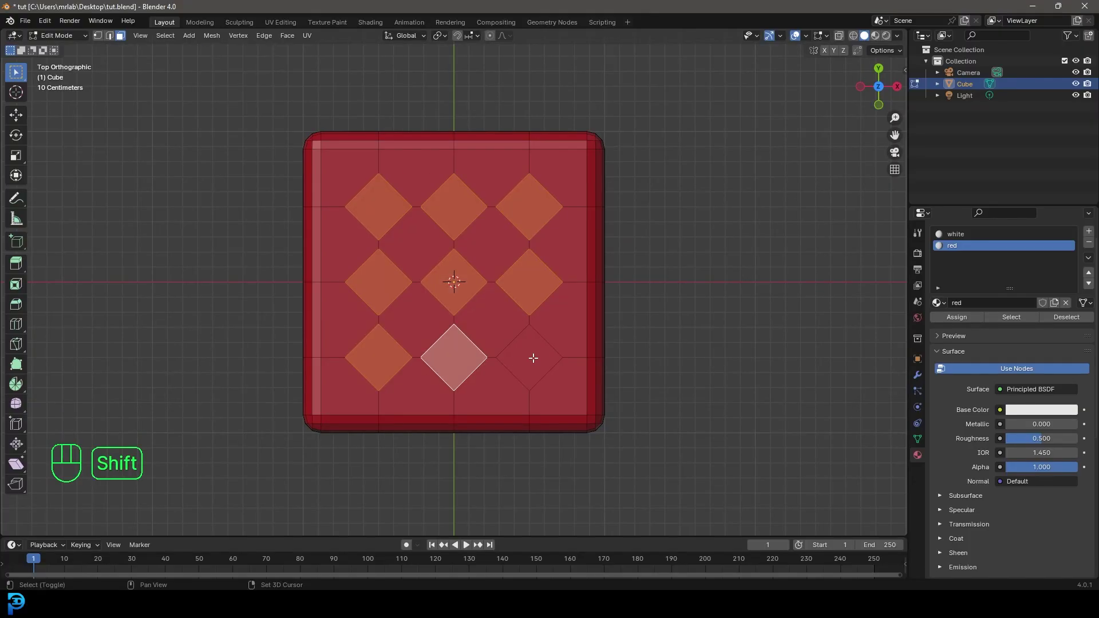
{"action": "left_click", "coordinate": [534, 358], "text": "shift"}
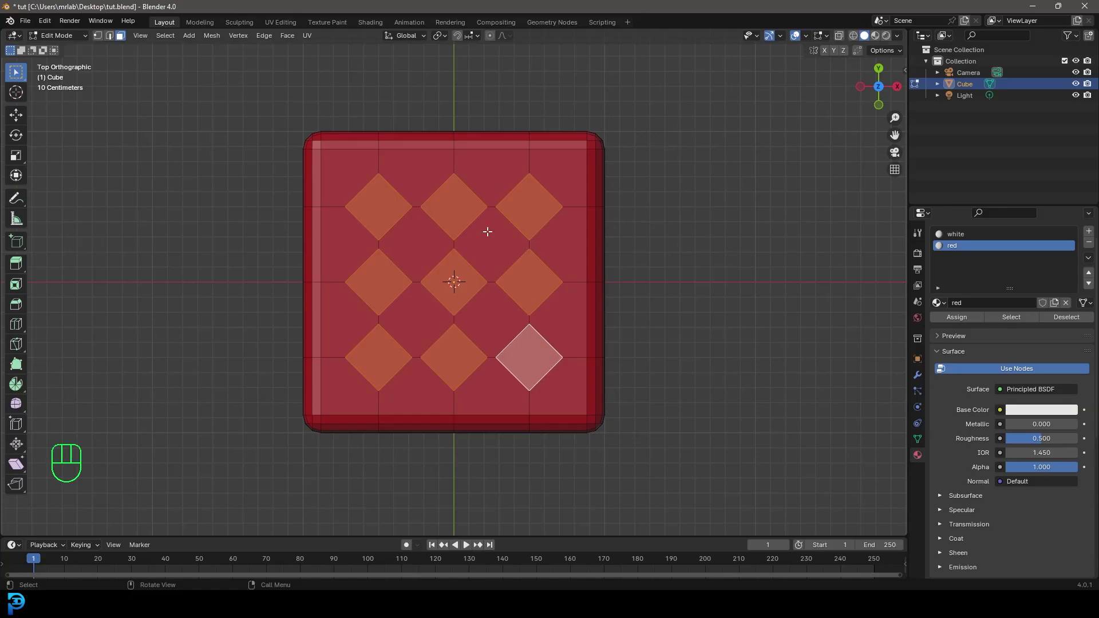
{"action": "left_click", "coordinate": [959, 235]}
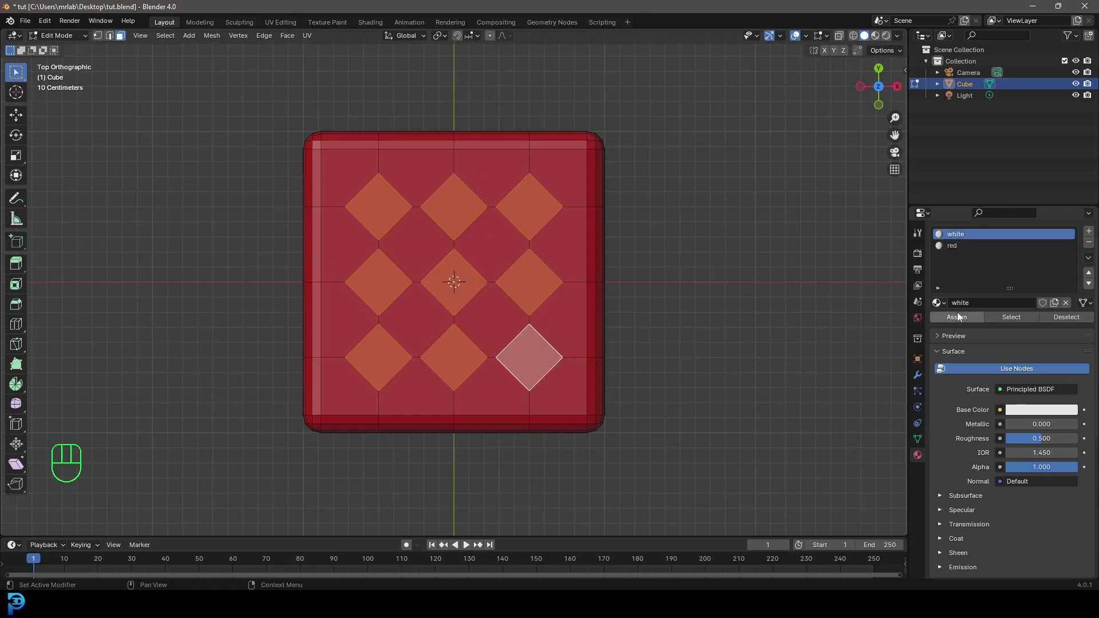
{"action": "left_click", "coordinate": [956, 315]}
Step: Extrude the nine white faces about 0.082 m inward to recess the pips
{"action": "middle_click_drag", "start_coordinate": [505, 270], "coordinate": [537, 213]}
{"action": "key", "text": "e"}
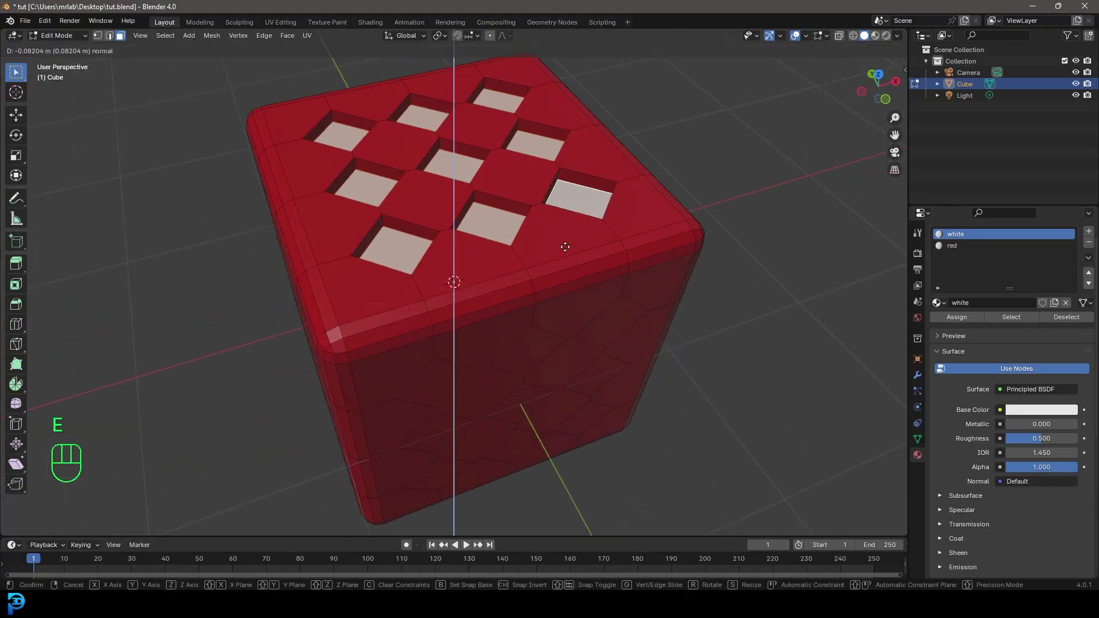
{"action": "left_click", "coordinate": [565, 247]}
{"action": "middle_click_drag", "start_coordinate": [565, 247], "coordinate": [555, 211]}
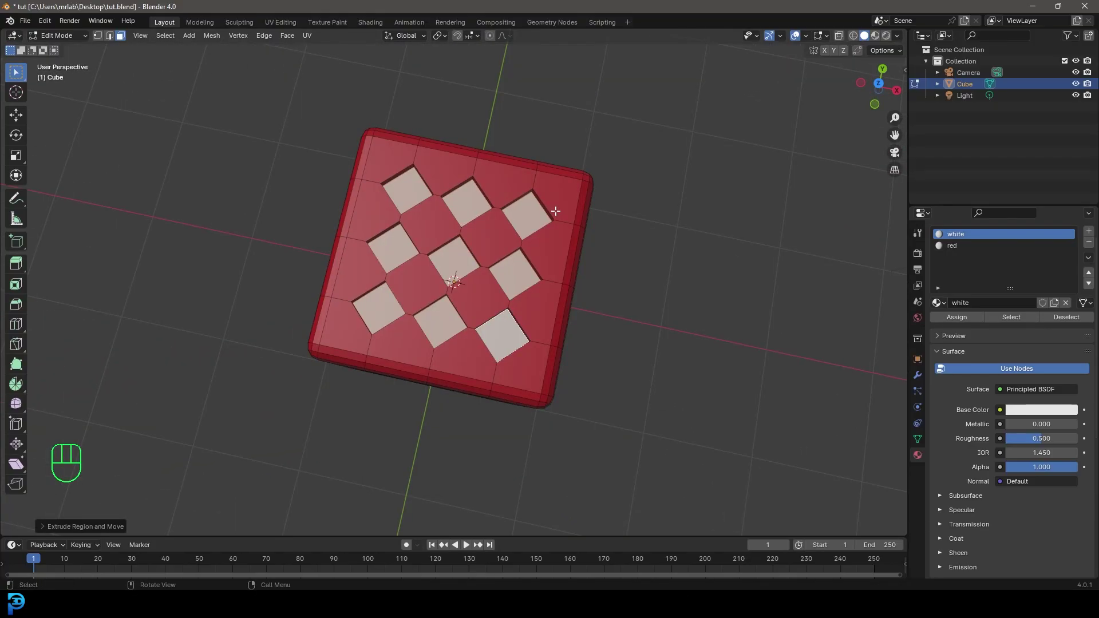
{"action": "key", "text": "ctrl+KP_7"}
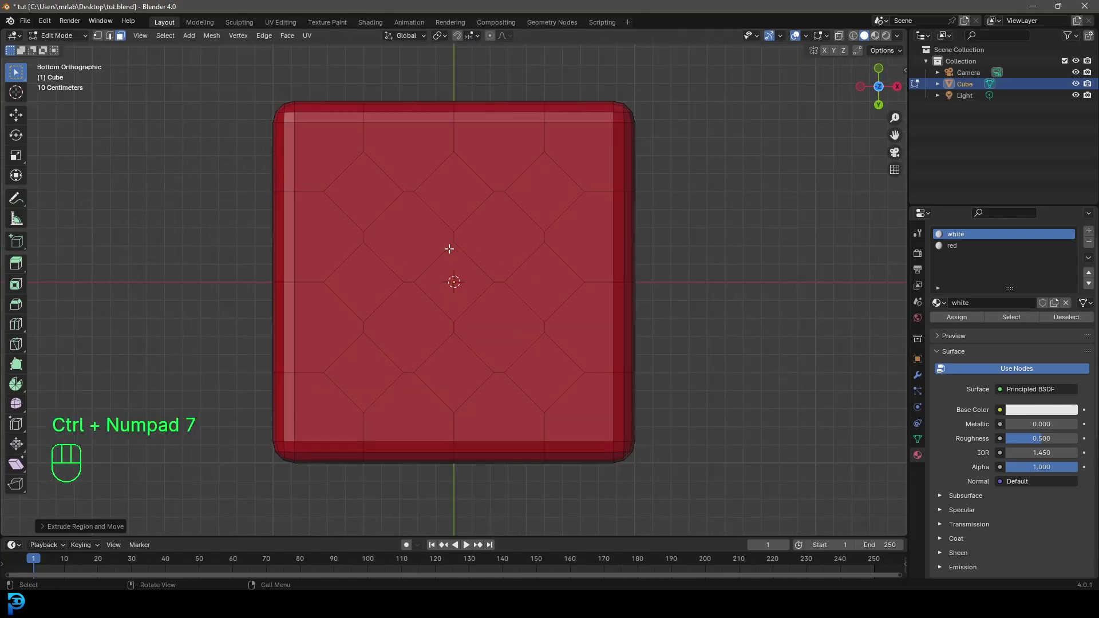
Step: Make the centre diamond on the cube's bottom face white
{"action": "left_click", "coordinate": [457, 269]}
{"action": "scroll", "coordinate": [458, 265], "scroll_direction": "up", "scroll_amount": 4}
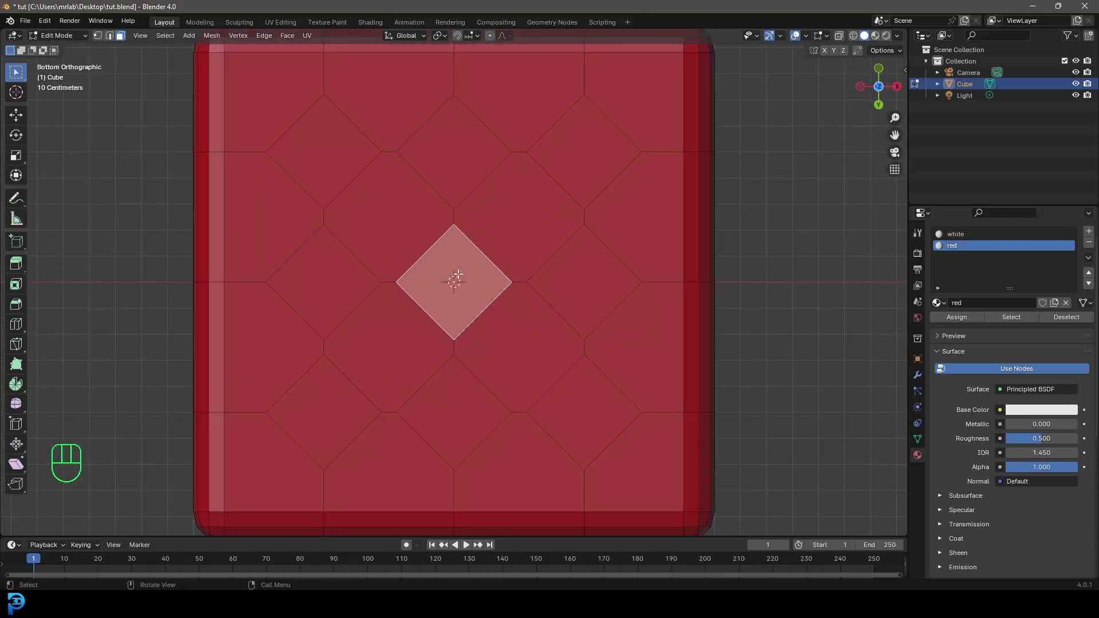
{"action": "left_click", "coordinate": [956, 235]}
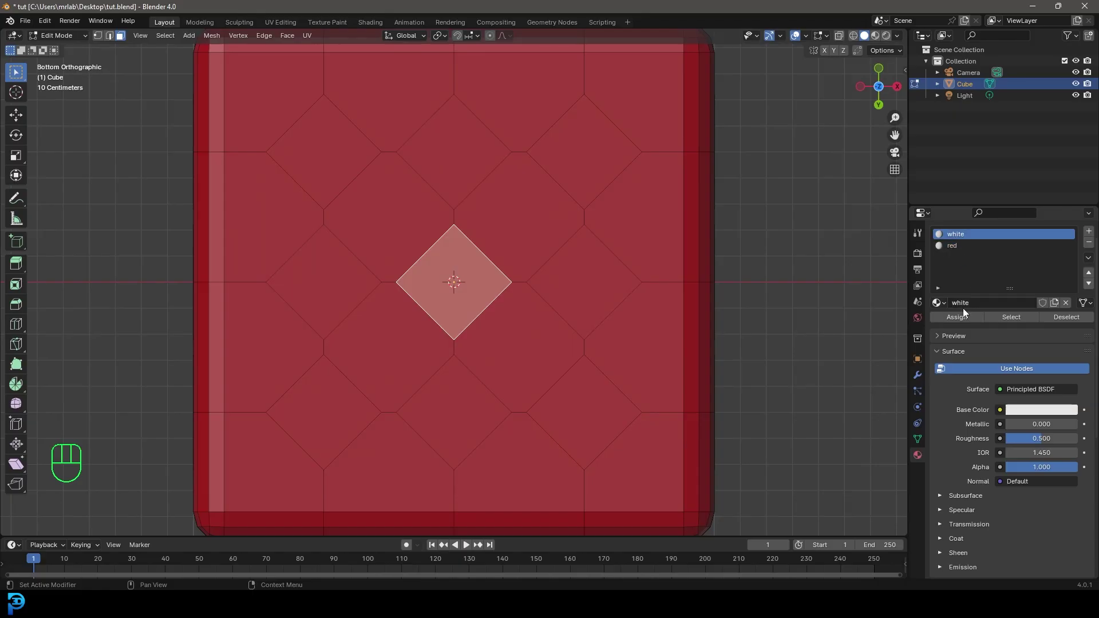
{"action": "left_click", "coordinate": [957, 318]}
Step: Extrude the white bottom diamond inward to recess it as a single pip
{"action": "middle_click_drag", "start_coordinate": [476, 341], "coordinate": [498, 228]}
{"action": "scroll", "coordinate": [503, 240], "scroll_direction": "up", "scroll_amount": 3}
{"action": "key", "text": "e"}
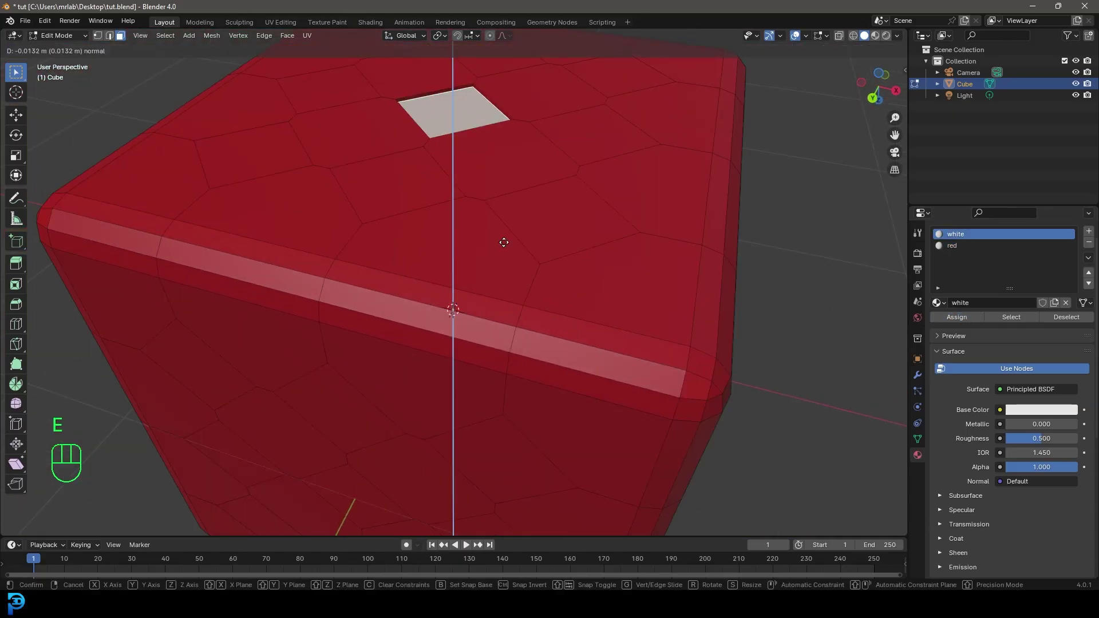
{"action": "left_click", "coordinate": [508, 247]}
{"action": "scroll", "coordinate": [508, 247], "scroll_direction": "down", "scroll_amount": 5}
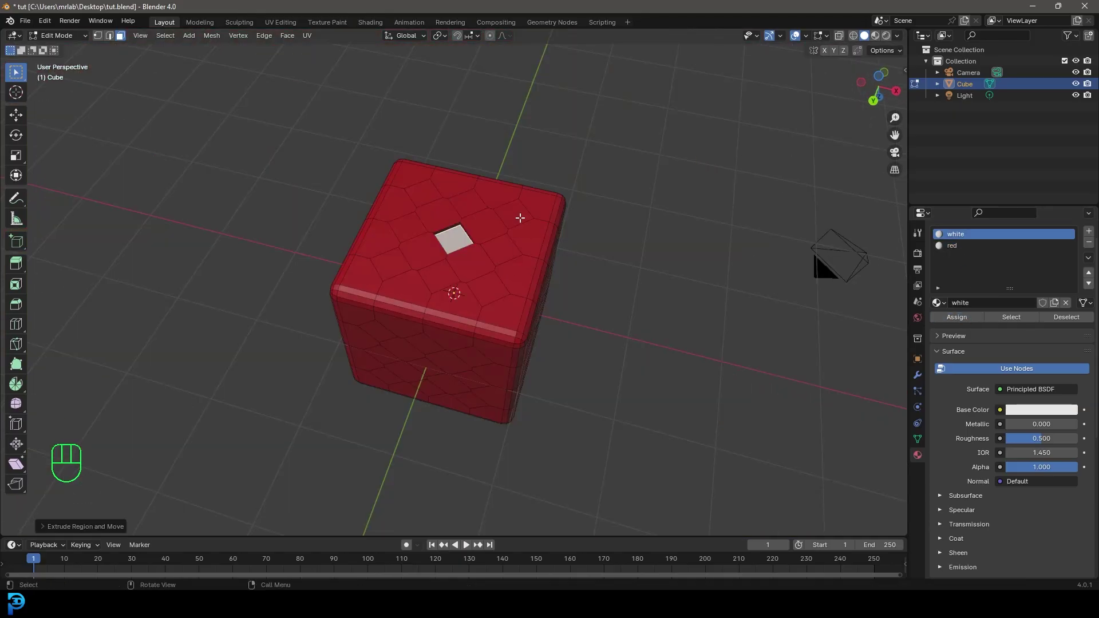
{"action": "middle_click_drag", "start_coordinate": [508, 252], "coordinate": [482, 337]}
Step: Make the front face's four corner diamonds white and extrude them inward as recessed pips
{"action": "key", "text": "KP_1"}
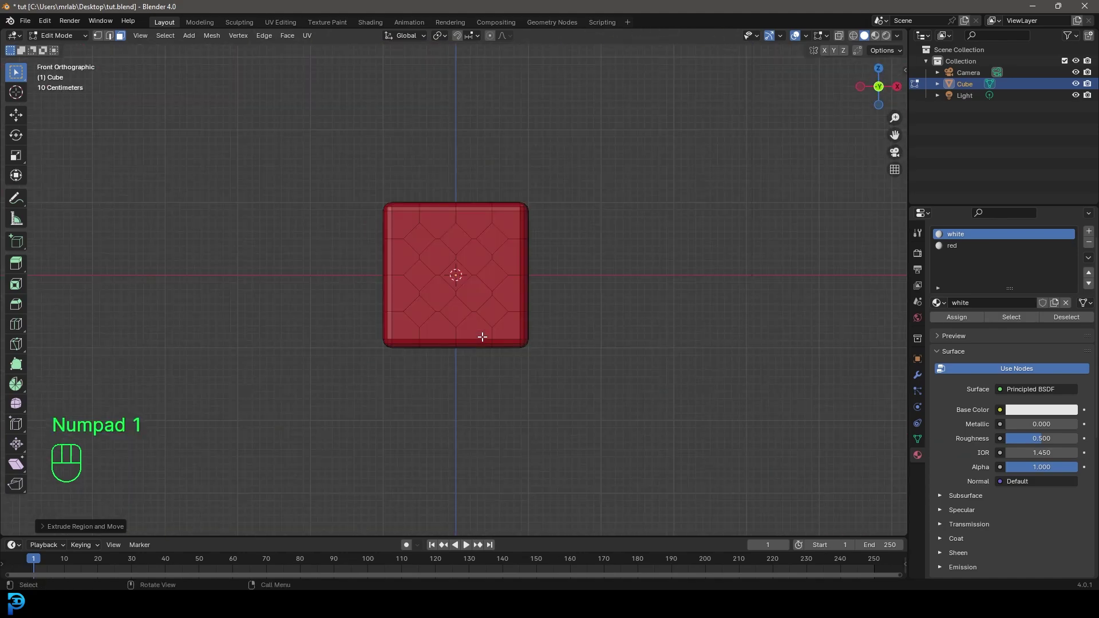
{"action": "scroll", "coordinate": [483, 337], "scroll_direction": "up", "scroll_amount": 5}
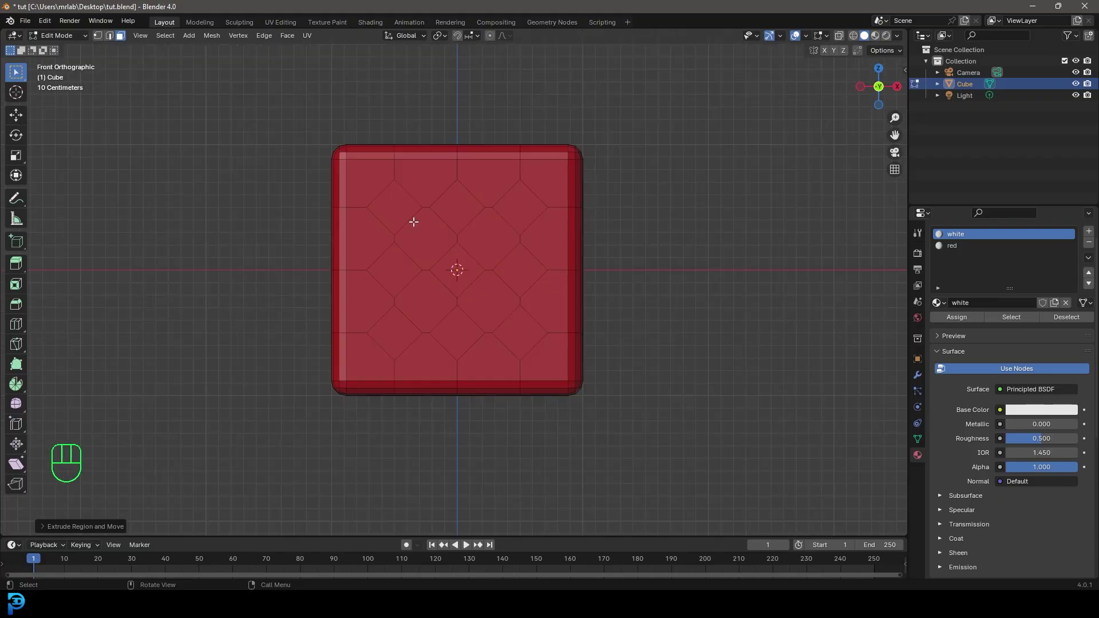
{"action": "left_click", "coordinate": [371, 177], "text": "shift"}
{"action": "left_click", "coordinate": [369, 354], "text": "shift"}
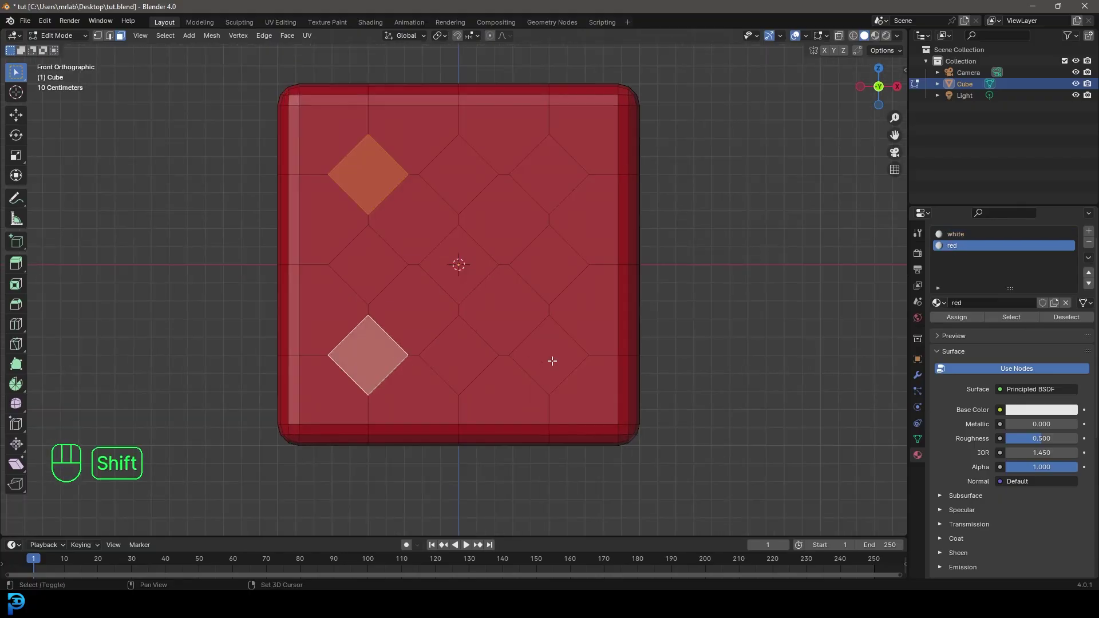
{"action": "left_click", "coordinate": [550, 360], "text": "shift"}
{"action": "left_click", "coordinate": [541, 180], "text": "shift"}
{"action": "left_click", "coordinate": [967, 235]}
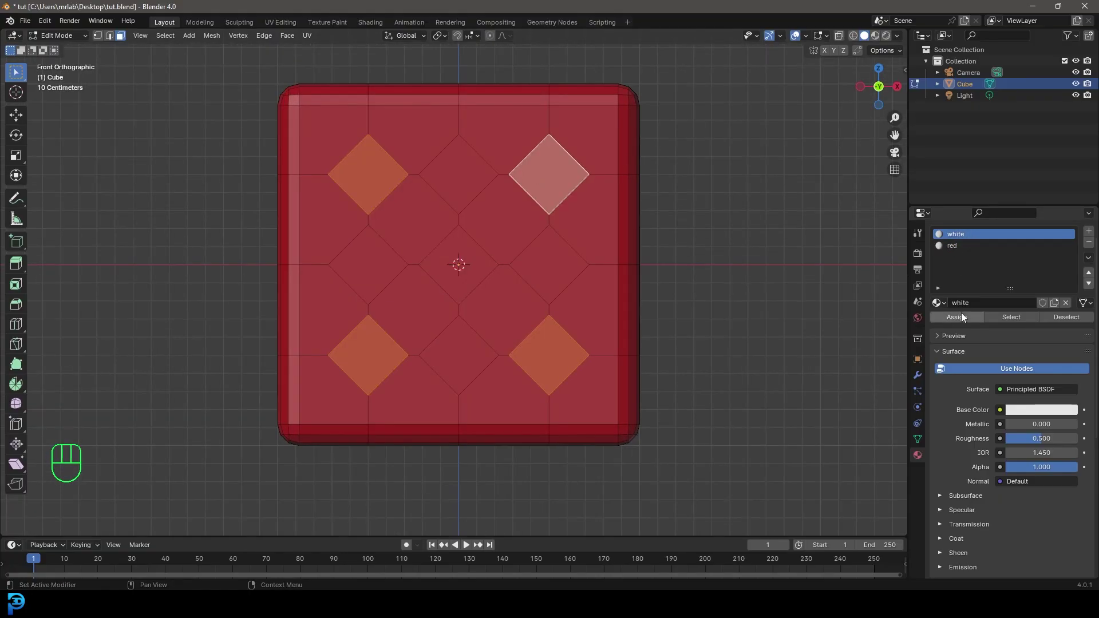
{"action": "left_click", "coordinate": [959, 317]}
{"action": "middle_click_drag", "start_coordinate": [508, 284], "coordinate": [582, 419]}
{"action": "key", "text": "e"}
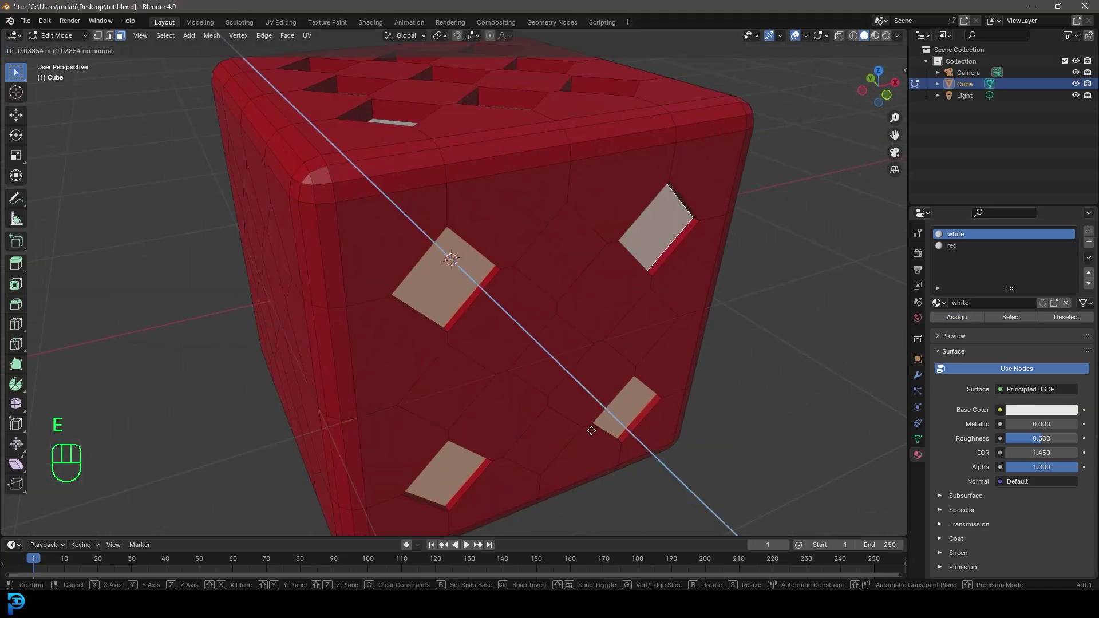
{"action": "scroll", "coordinate": [590, 424], "scroll_direction": "down", "scroll_amount": 5}
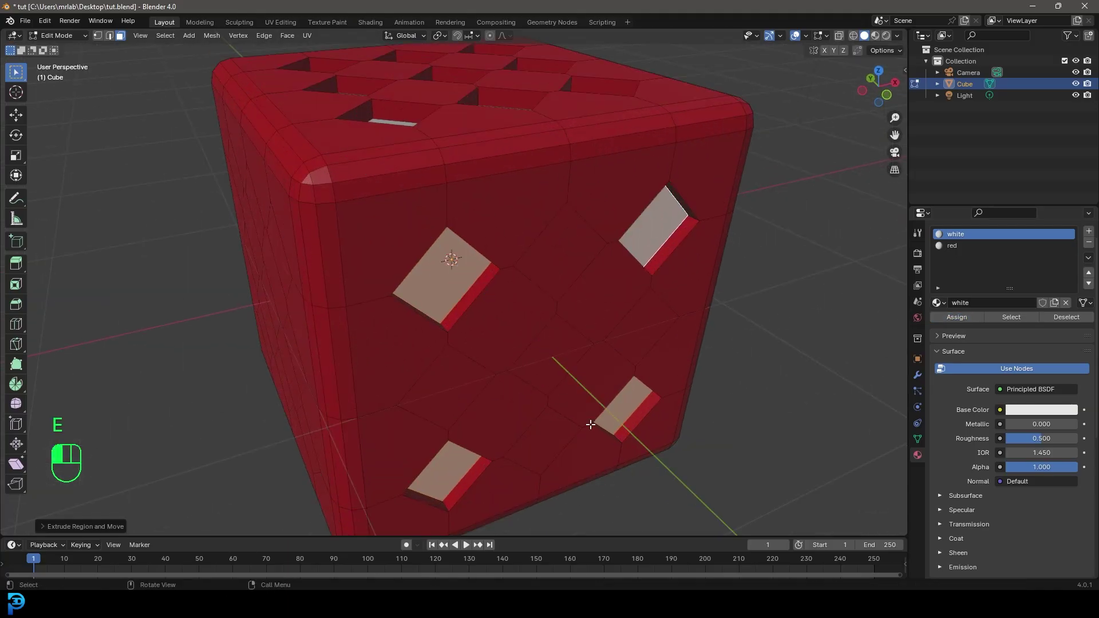
{"action": "left_click", "coordinate": [504, 318]}
Step: On another side, make three diagonal diamonds white and recess them into the die
{"action": "middle_click_drag", "start_coordinate": [504, 319], "coordinate": [633, 243]}
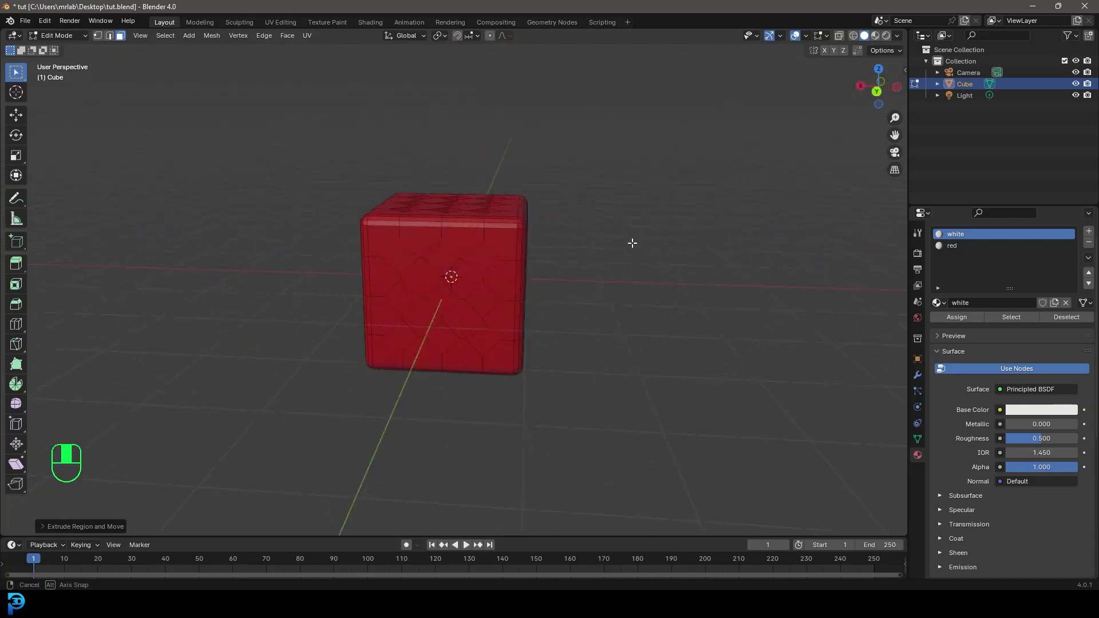
{"action": "scroll", "coordinate": [410, 251], "scroll_direction": "up", "scroll_amount": 2}
{"action": "left_click", "coordinate": [380, 247]}
{"action": "left_click", "coordinate": [435, 306], "text": "shift"}
{"action": "left_click", "coordinate": [498, 368], "text": "shift"}
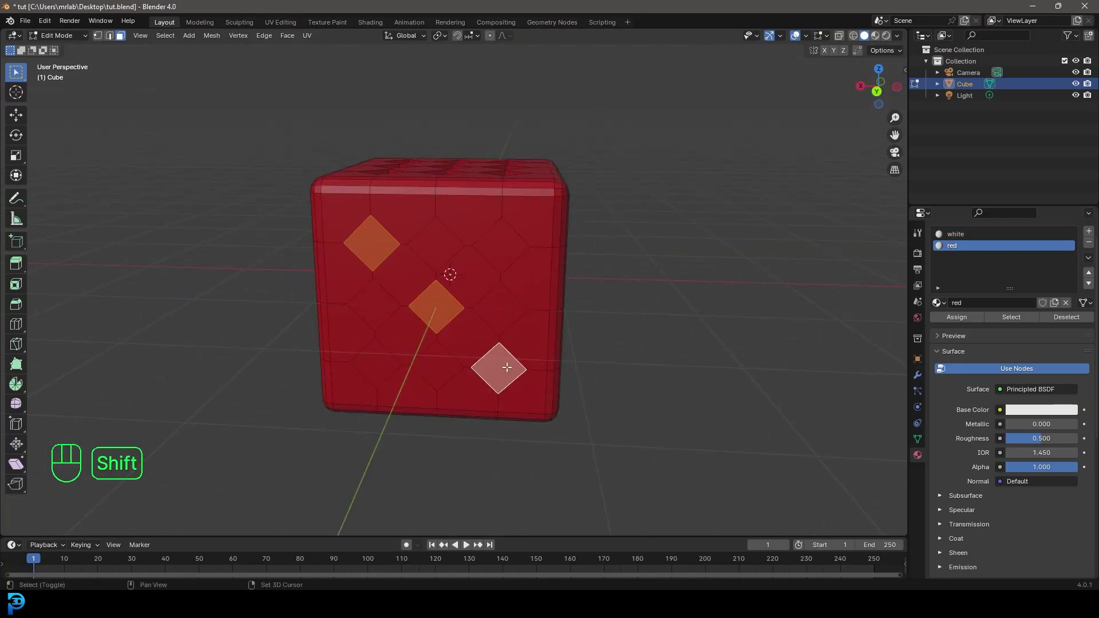
{"action": "scroll", "coordinate": [415, 259], "scroll_direction": "up", "scroll_amount": 2}
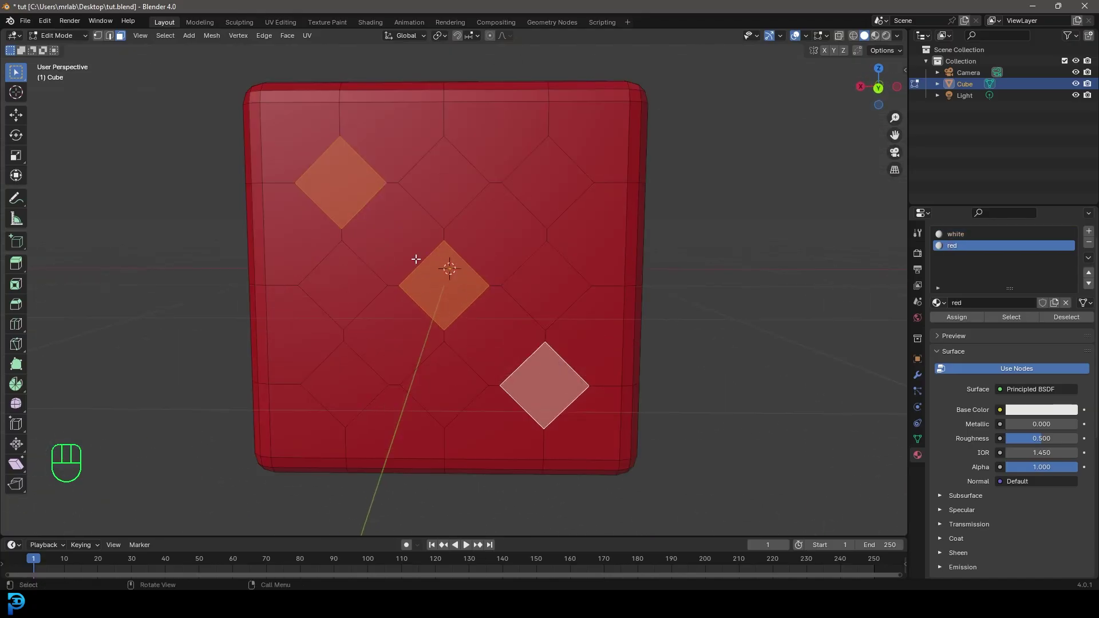
{"action": "left_click", "coordinate": [955, 234]}
{"action": "left_click", "coordinate": [956, 319]}
{"action": "middle_click_drag", "start_coordinate": [687, 287], "coordinate": [606, 363]}
{"action": "key", "text": "e"}
{"action": "left_click", "coordinate": [642, 388]}
{"action": "left_click", "coordinate": [607, 363]}
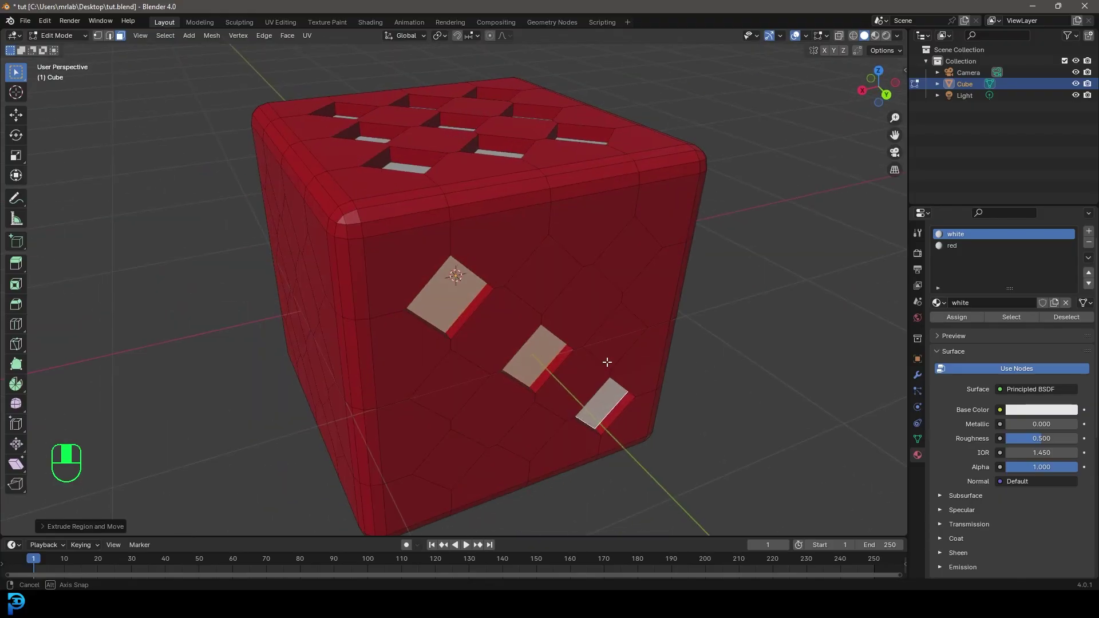
{"action": "scroll", "coordinate": [624, 359], "scroll_direction": "down", "scroll_amount": 2}
Step: On the right side, make the four corner and centre diamonds white and recess them
{"action": "key", "text": "KP_3"}
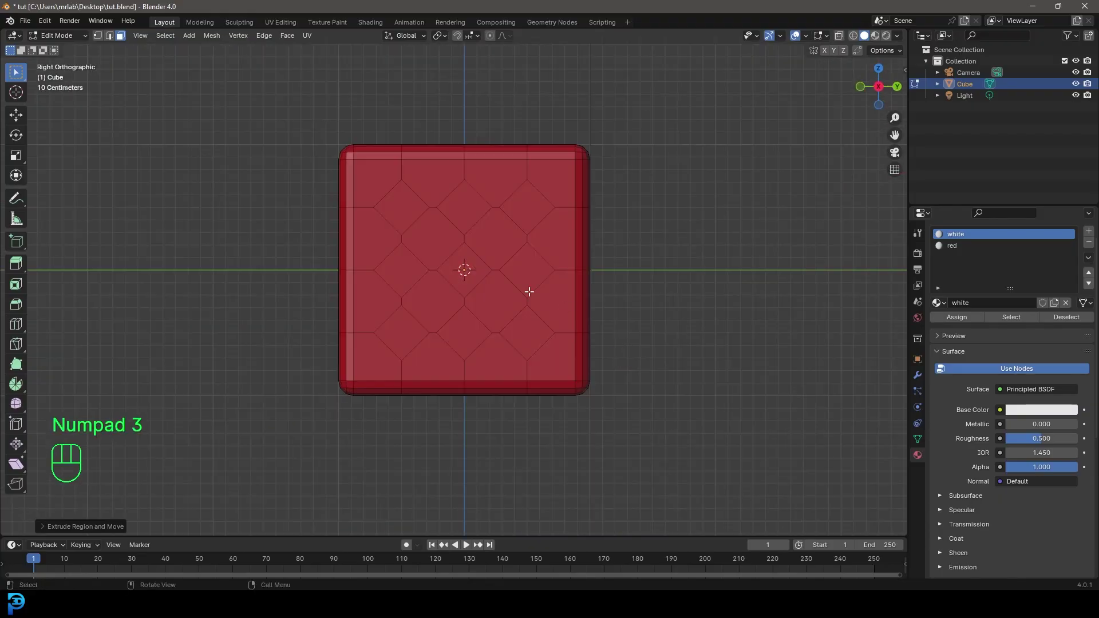
{"action": "left_click", "coordinate": [376, 174]}
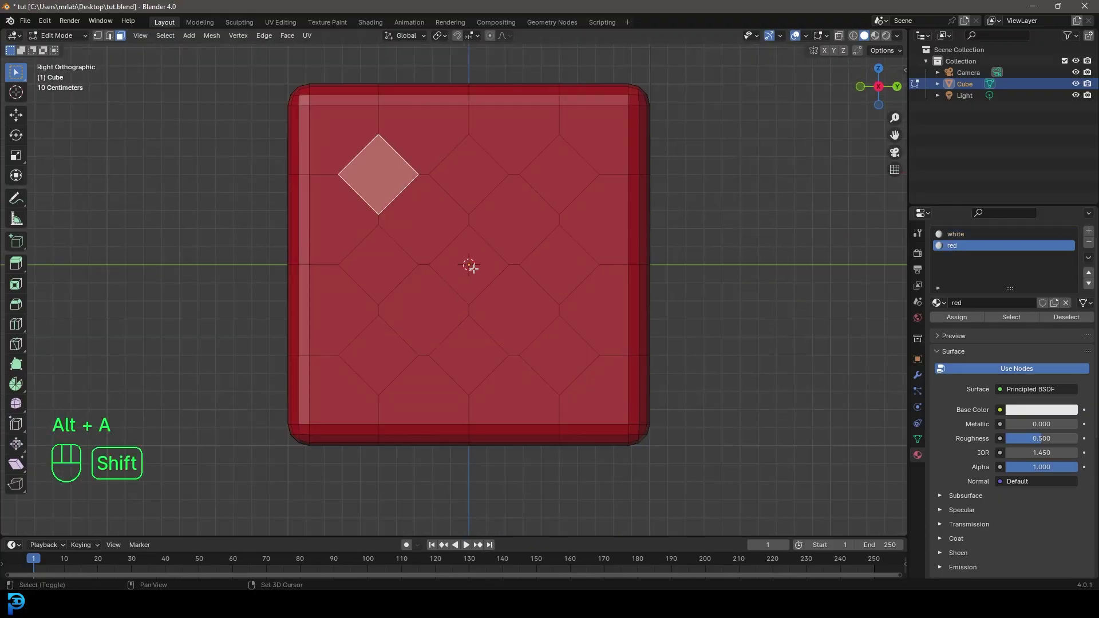
{"action": "left_click", "coordinate": [471, 265], "text": "shift"}
{"action": "left_click", "coordinate": [555, 351], "text": "shift"}
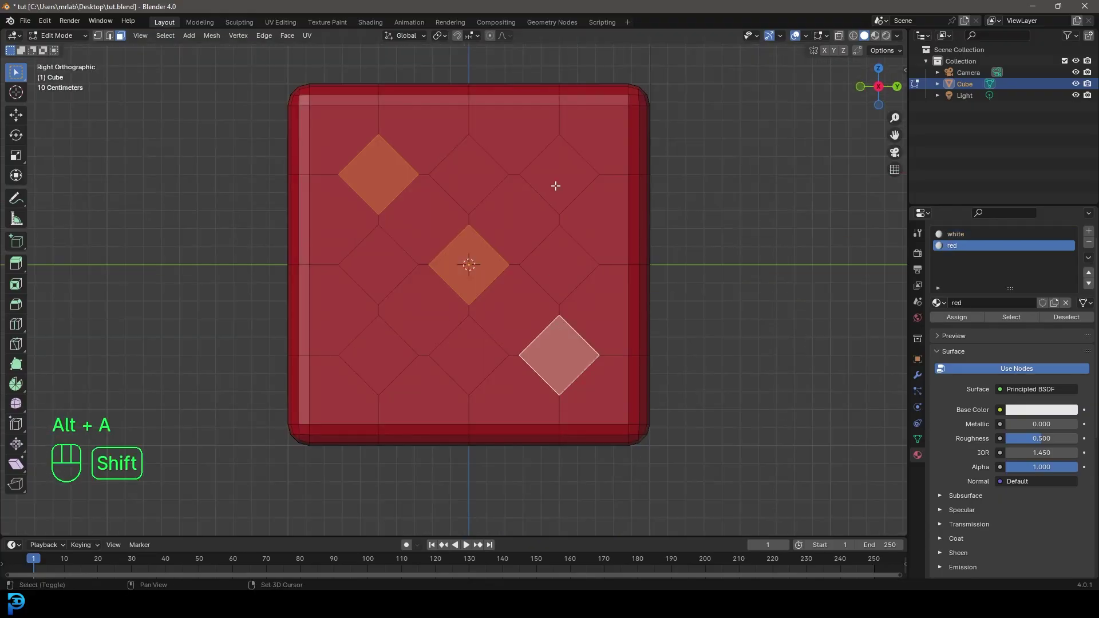
{"action": "left_click", "coordinate": [555, 184], "text": "shift"}
{"action": "left_click", "coordinate": [392, 354], "text": "shift"}
{"action": "left_click", "coordinate": [962, 234]}
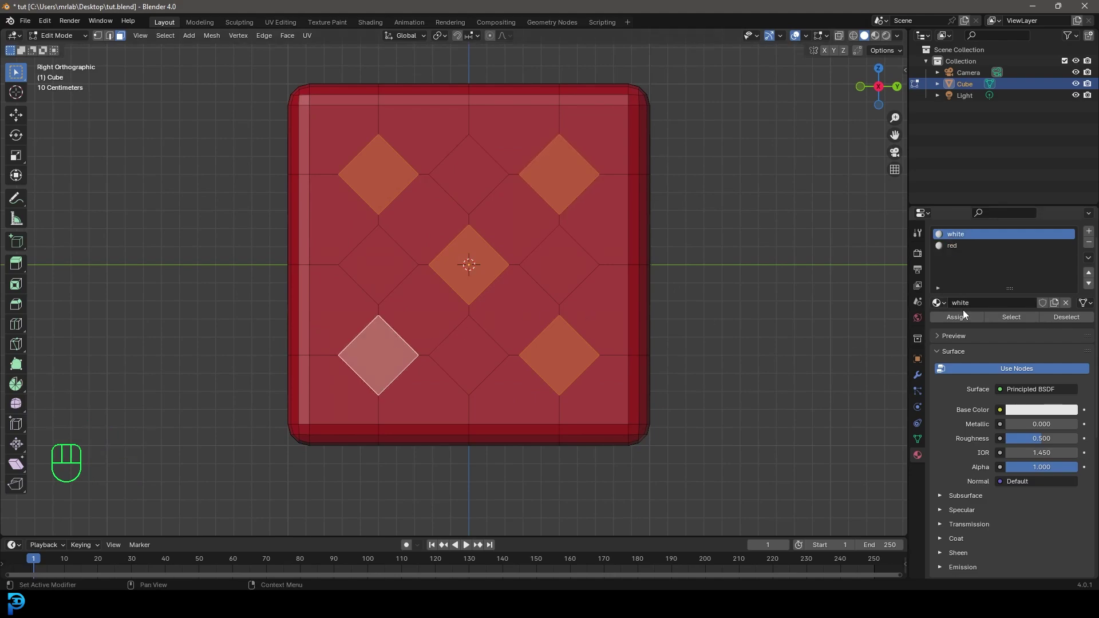
{"action": "left_click", "coordinate": [957, 317]}
{"action": "middle_click_drag", "start_coordinate": [559, 288], "coordinate": [584, 321]}
{"action": "key", "text": "e"}
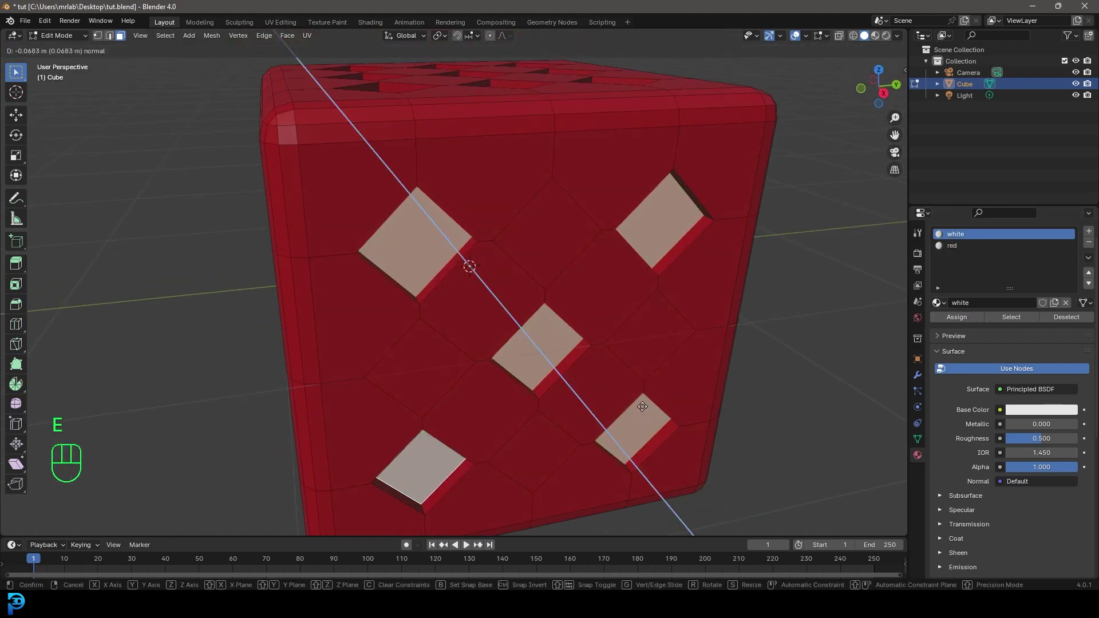
{"action": "left_click", "coordinate": [643, 403]}
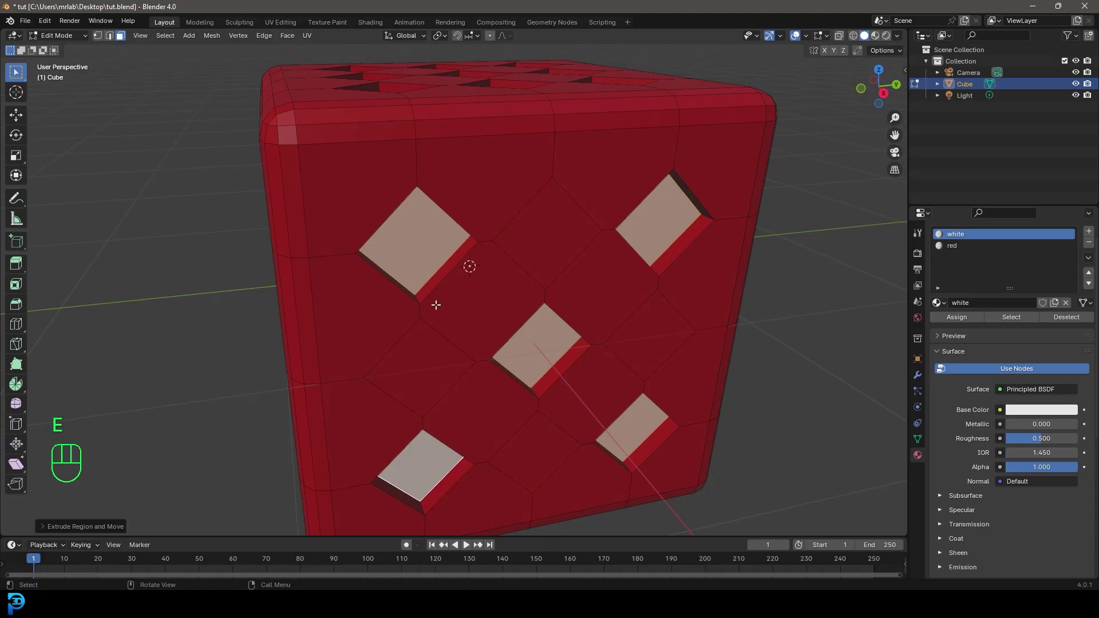
Step: On the opposite side, make two diamonds white and recess them into the die
{"action": "middle_click_drag", "start_coordinate": [435, 305], "coordinate": [588, 259]}
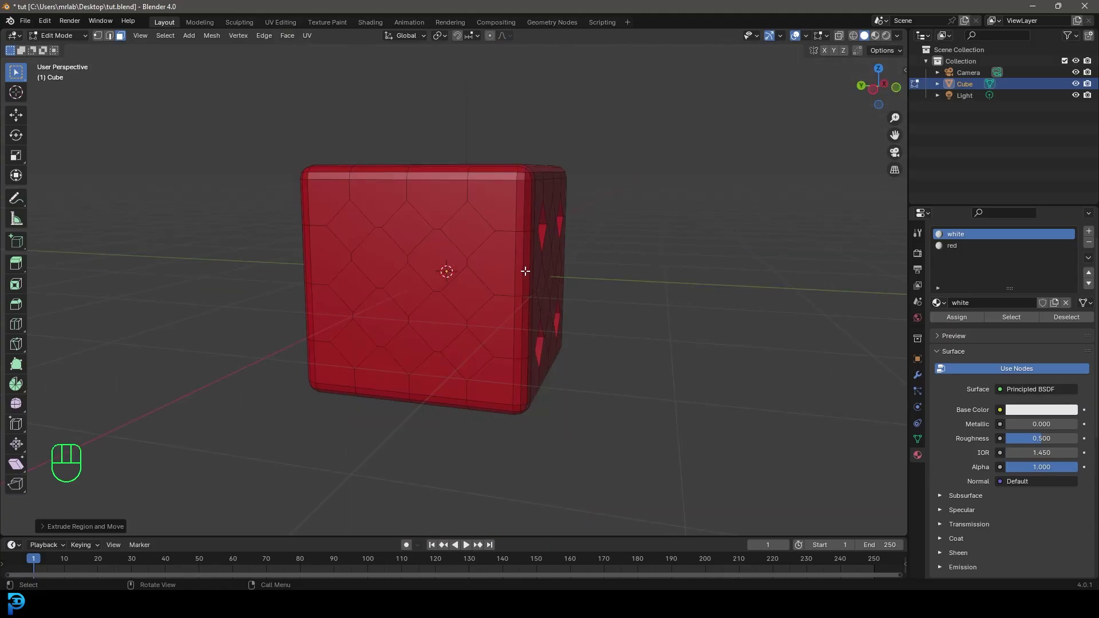
{"action": "left_click", "coordinate": [387, 262]}
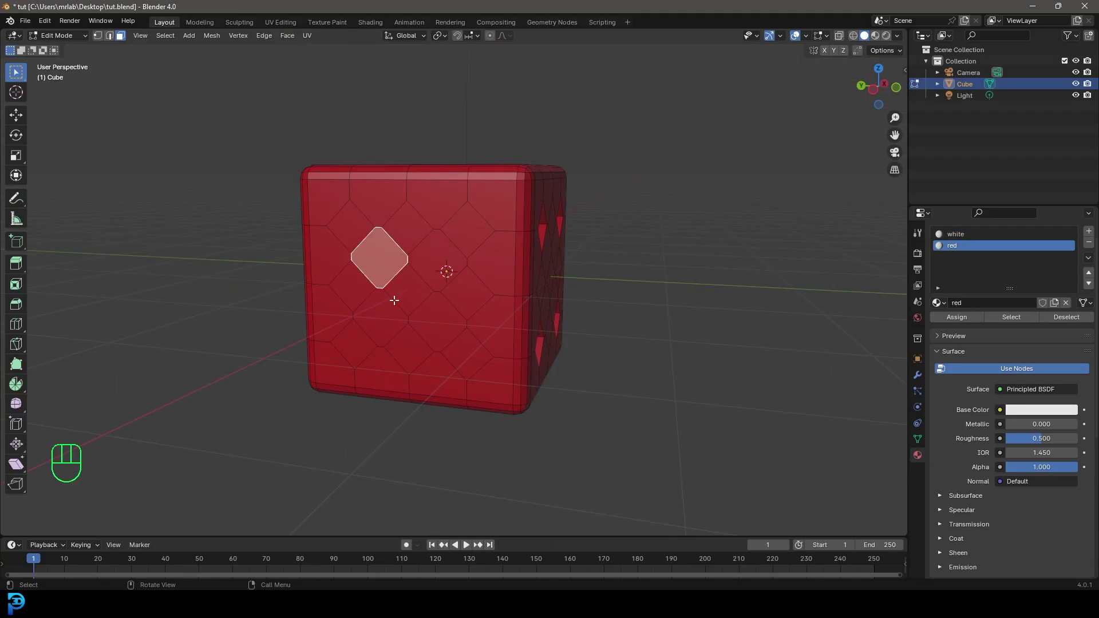
{"action": "scroll", "coordinate": [394, 300], "scroll_direction": "up", "scroll_amount": 3}
{"action": "key", "text": "alt+a"}
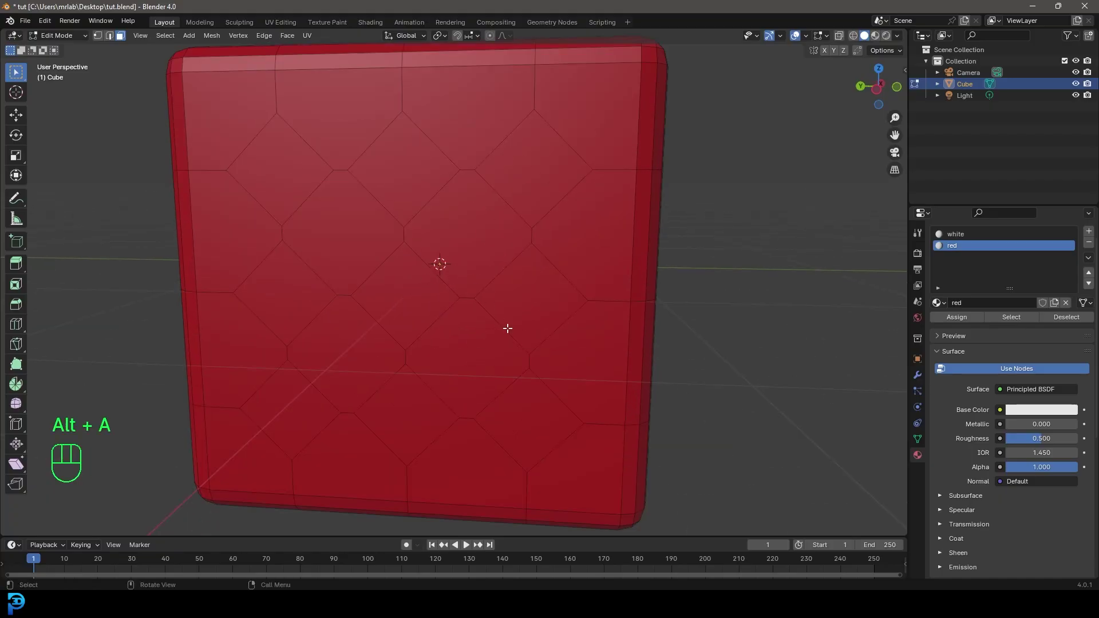
{"action": "left_click", "coordinate": [490, 297]}
{"action": "left_click", "coordinate": [284, 293], "text": "shift"}
{"action": "middle_click_drag", "start_coordinate": [569, 294], "coordinate": [564, 347]}
{"action": "left_click", "coordinate": [961, 318]}
{"action": "key", "text": "e"}
{"action": "left_click", "coordinate": [724, 135]}
{"action": "scroll", "coordinate": [724, 135], "scroll_direction": "down", "scroll_amount": 4}
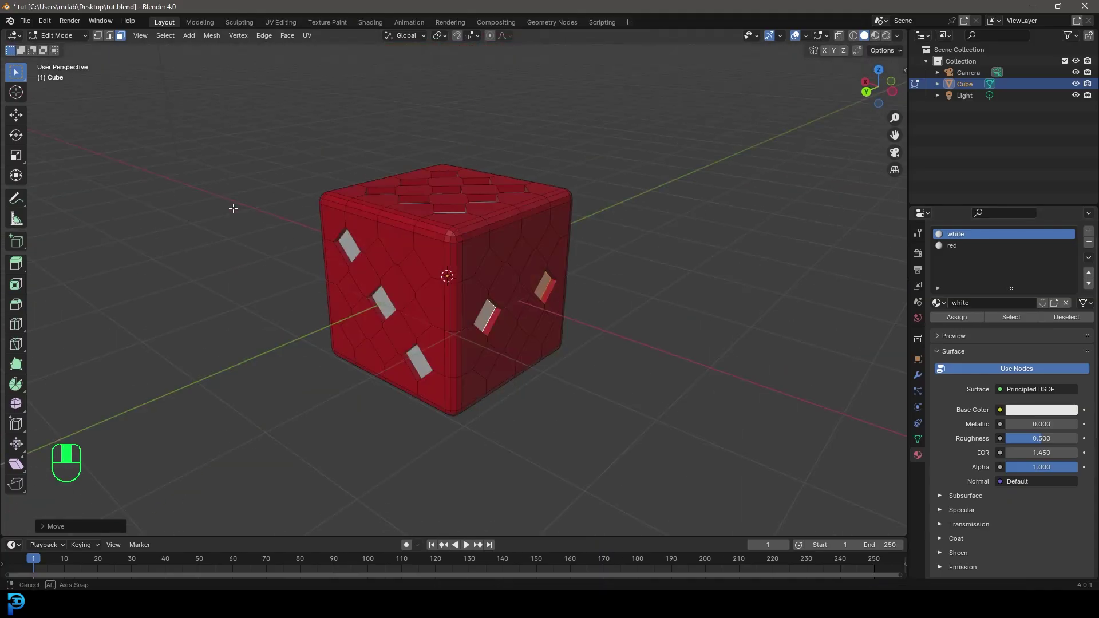
{"action": "middle_click_drag", "start_coordinate": [724, 136], "coordinate": [491, 295]}
Step: Add a Subdivision Surface modifier (searched as 'sub') to the cube with viewport level 2
{"action": "key", "text": "Tab"}
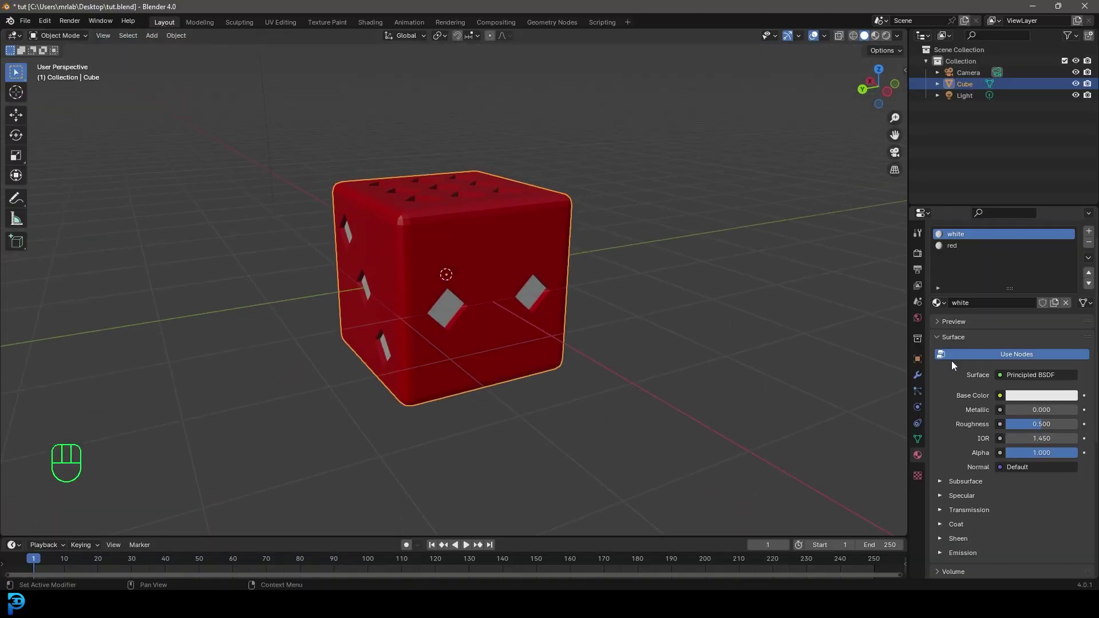
{"action": "left_click", "coordinate": [918, 375]}
{"action": "left_click", "coordinate": [1004, 252]}
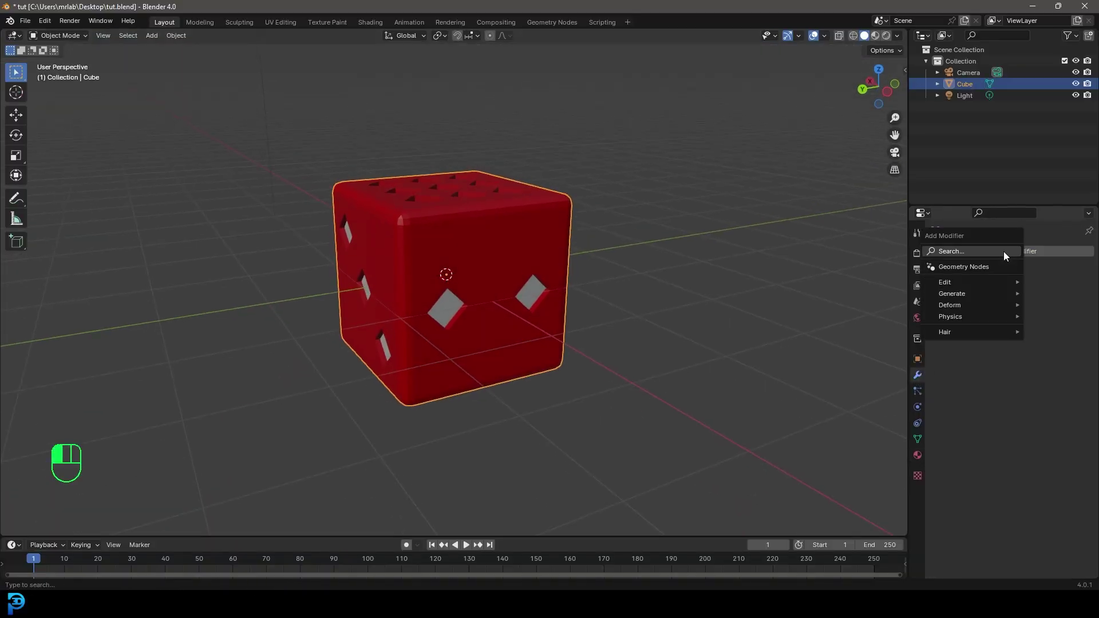
{"action": "left_click", "coordinate": [1004, 252]}
{"action": "type", "text": "sub"}
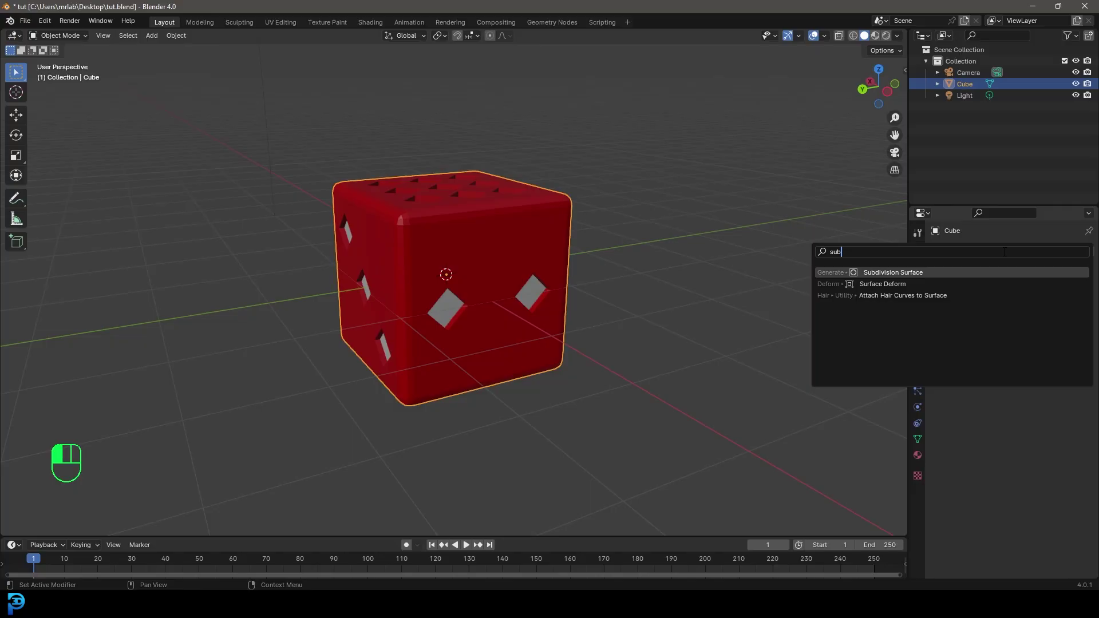
{"action": "left_click", "coordinate": [891, 273]}
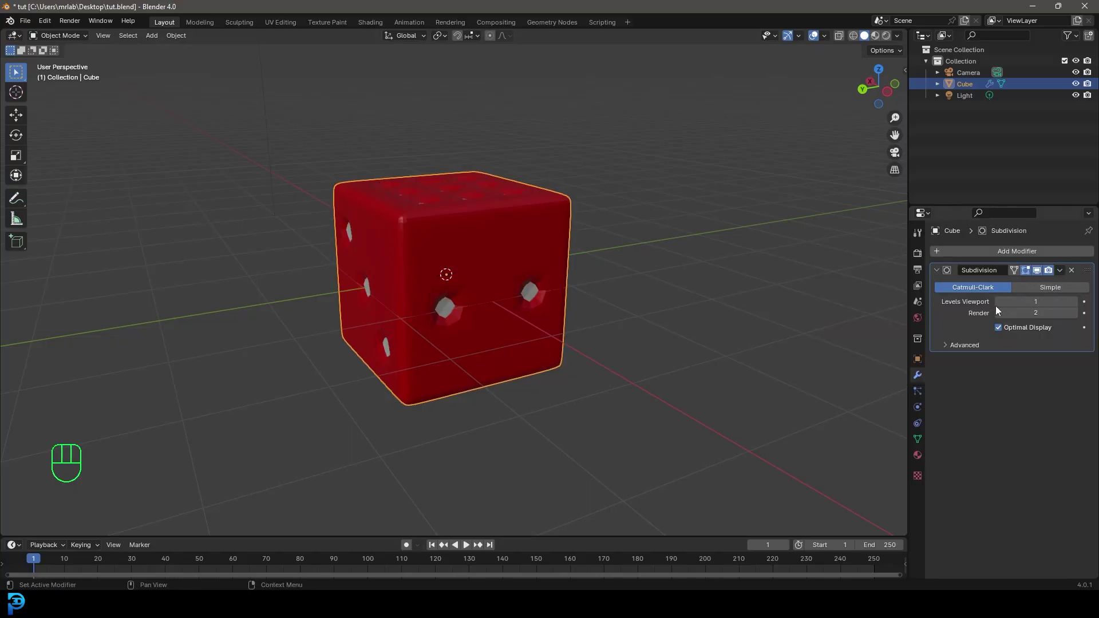
{"action": "left_click", "coordinate": [1083, 304]}
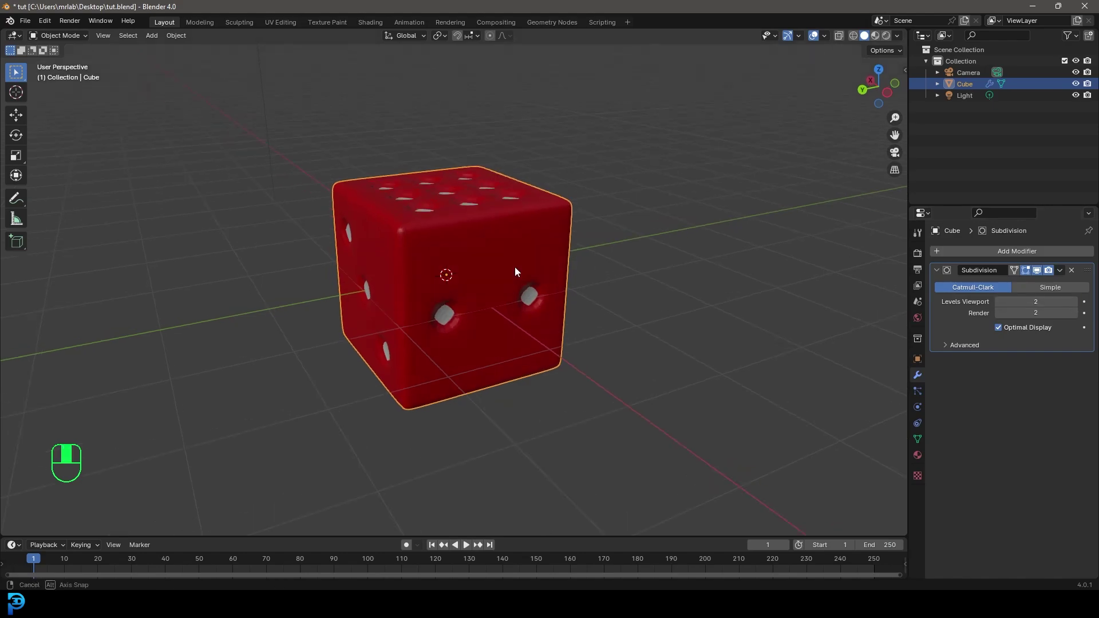
{"action": "scroll", "coordinate": [516, 269], "scroll_direction": "up", "scroll_amount": 3}
{"action": "key", "text": "Tab"}
{"action": "scroll", "coordinate": [517, 270], "scroll_direction": "down", "scroll_amount": 4}
Step: Select the white-slot pip faces, check them in wireframe, and grow the selection by one ring
{"action": "scroll", "coordinate": [517, 269], "scroll_direction": "up", "scroll_amount": 3}
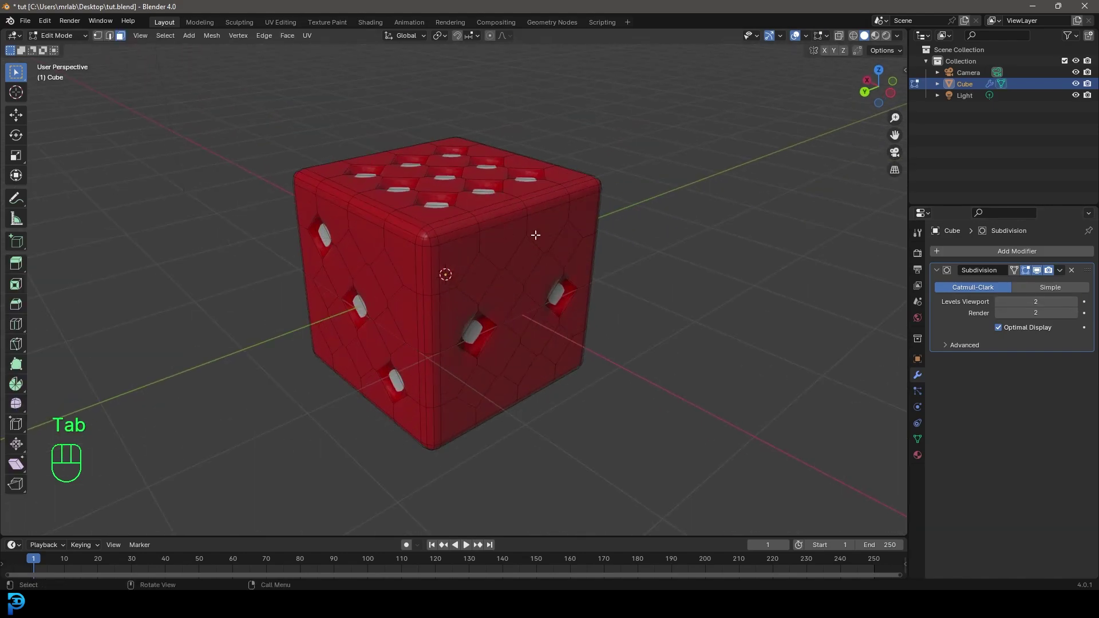
{"action": "left_click", "coordinate": [919, 456]}
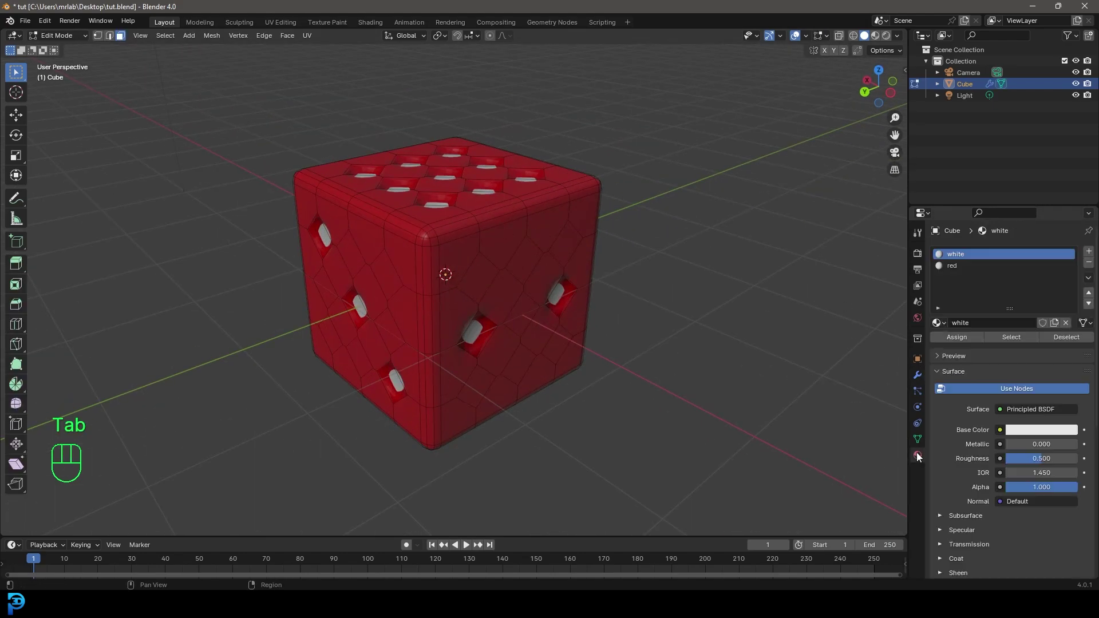
{"action": "left_click", "coordinate": [970, 265]}
{"action": "left_click", "coordinate": [951, 253]}
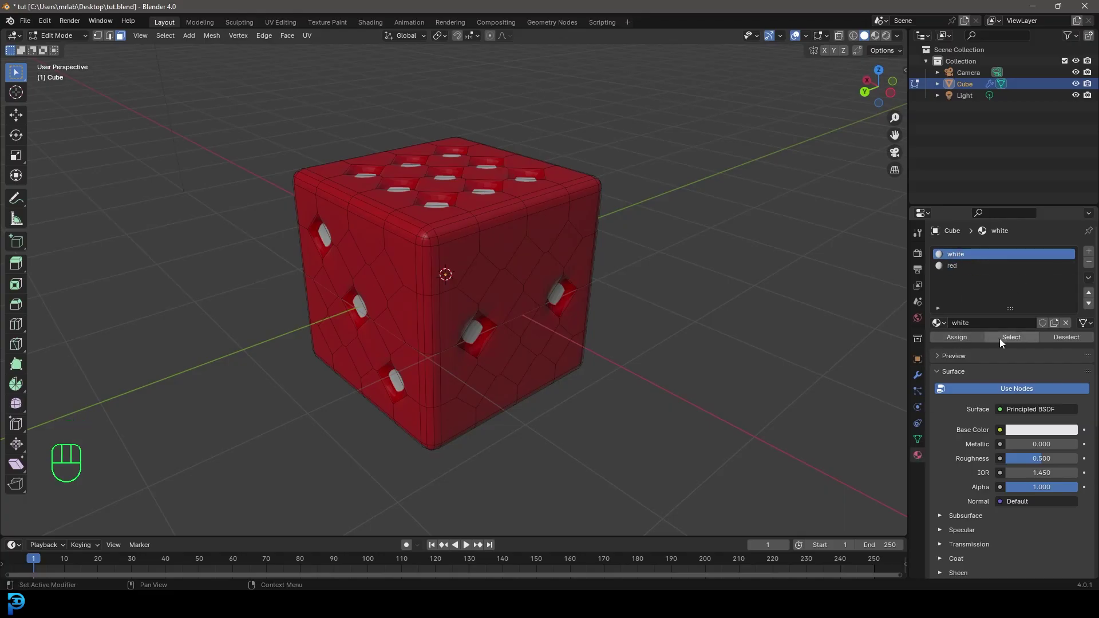
{"action": "scroll", "coordinate": [574, 298], "scroll_direction": "down", "scroll_amount": 2}
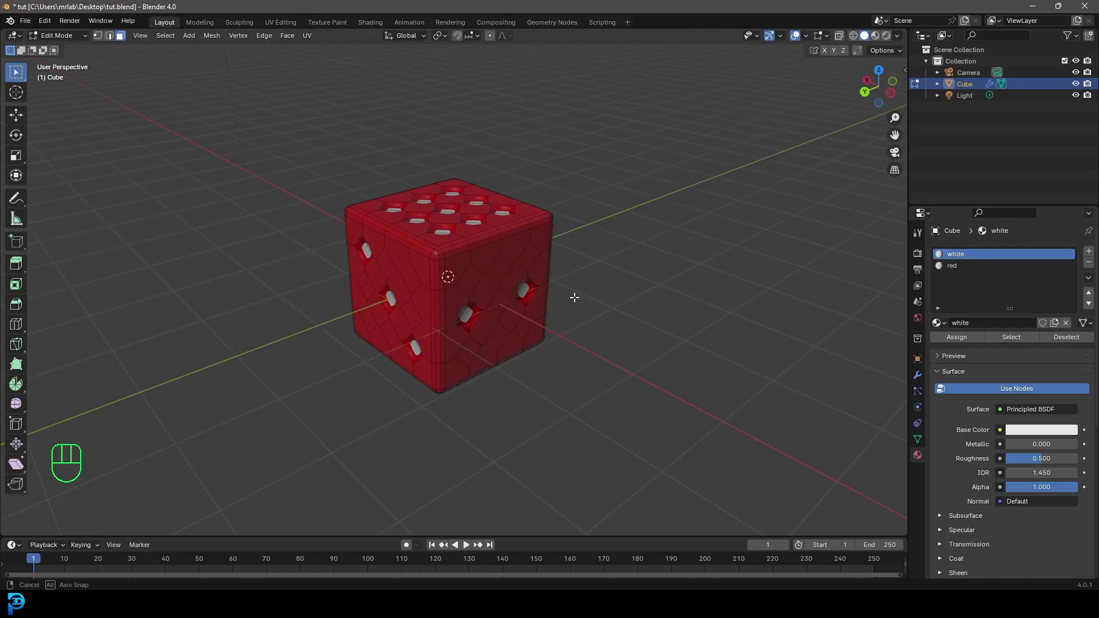
{"action": "scroll", "coordinate": [574, 298], "scroll_direction": "up", "scroll_amount": 3}
{"action": "key", "text": "z"}
{"action": "left_click", "coordinate": [480, 269]}
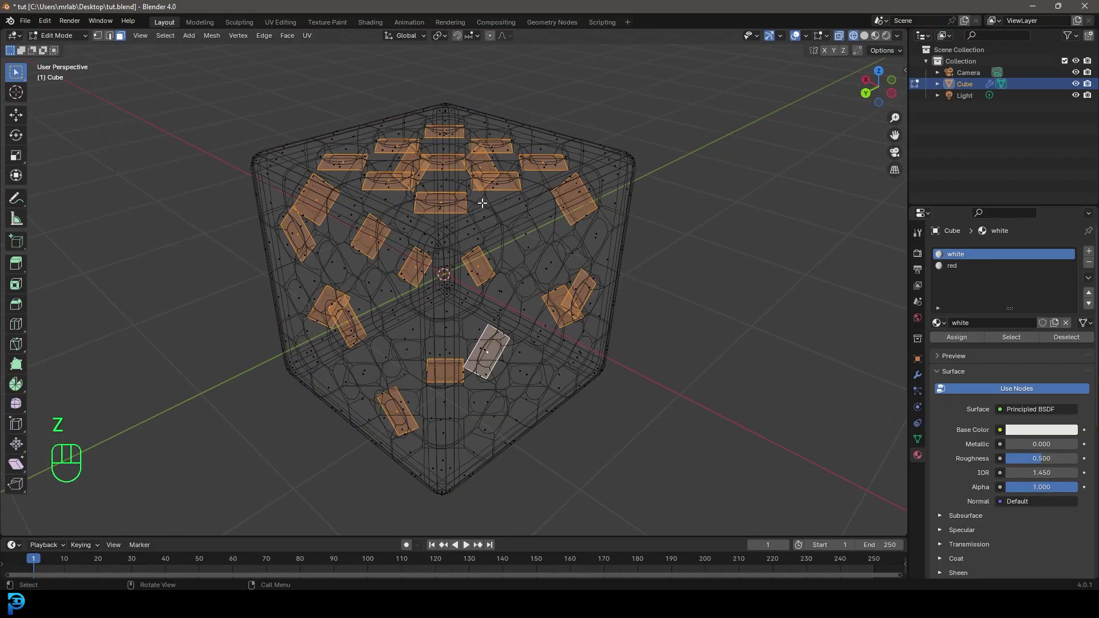
{"action": "key", "text": "z"}
{"action": "left_click", "coordinate": [527, 203]}
{"action": "key", "text": "ctrl+KP_Add"}
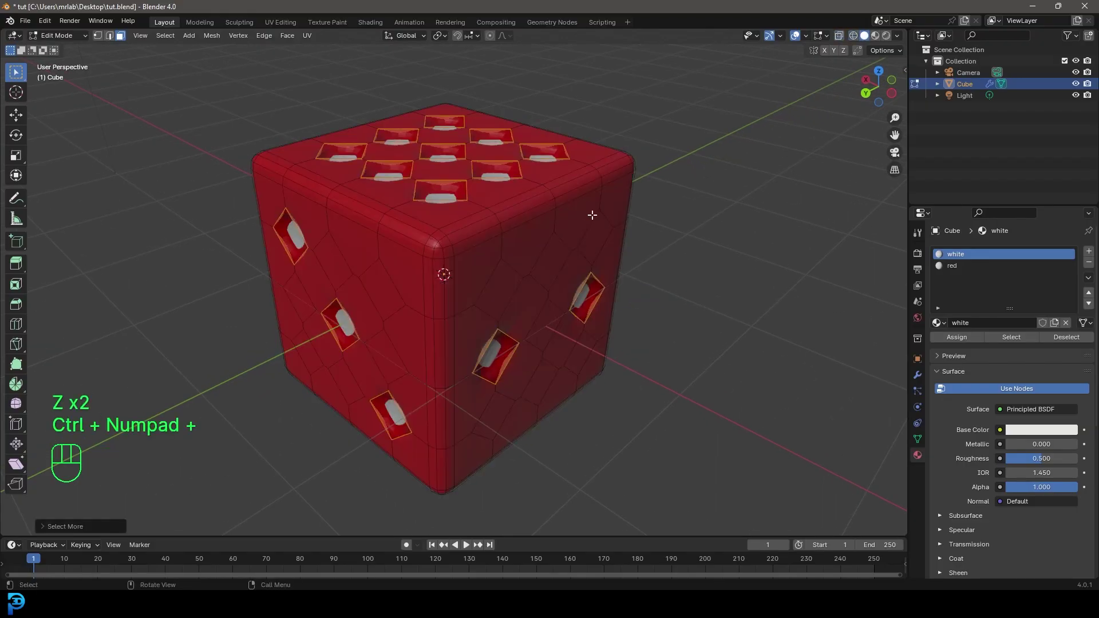
Step: Return to Object Mode and apply Shade Smooth to the die
{"action": "scroll", "coordinate": [531, 275], "scroll_direction": "down", "scroll_amount": 3}
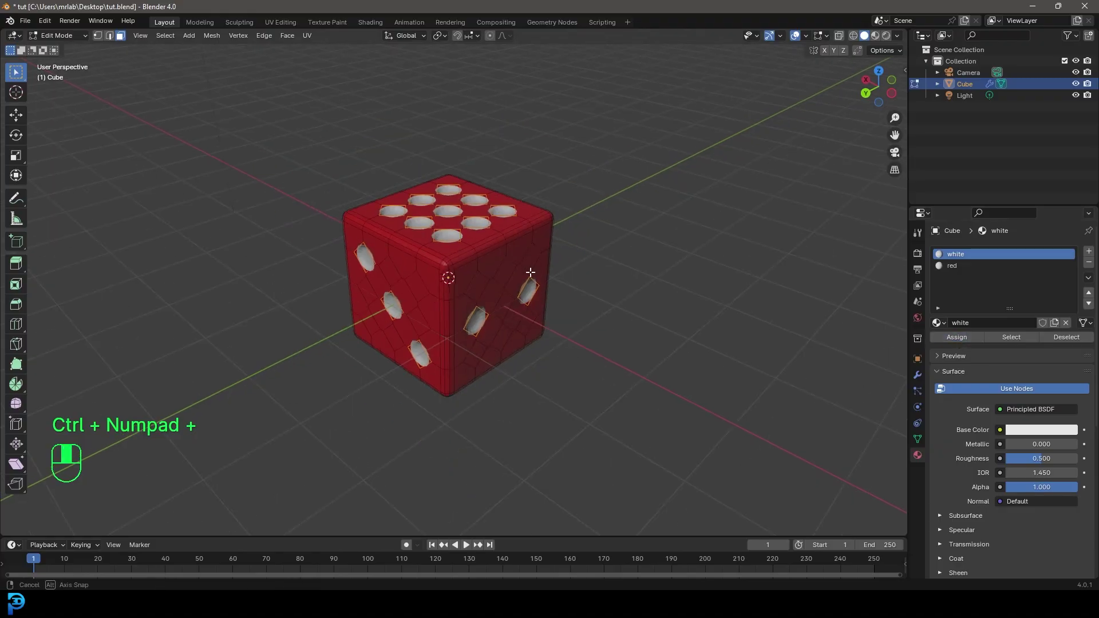
{"action": "middle_click_drag", "start_coordinate": [531, 275], "coordinate": [492, 260]}
{"action": "scroll", "coordinate": [470, 245], "scroll_direction": "up", "scroll_amount": 2}
{"action": "key", "text": "Tab"}
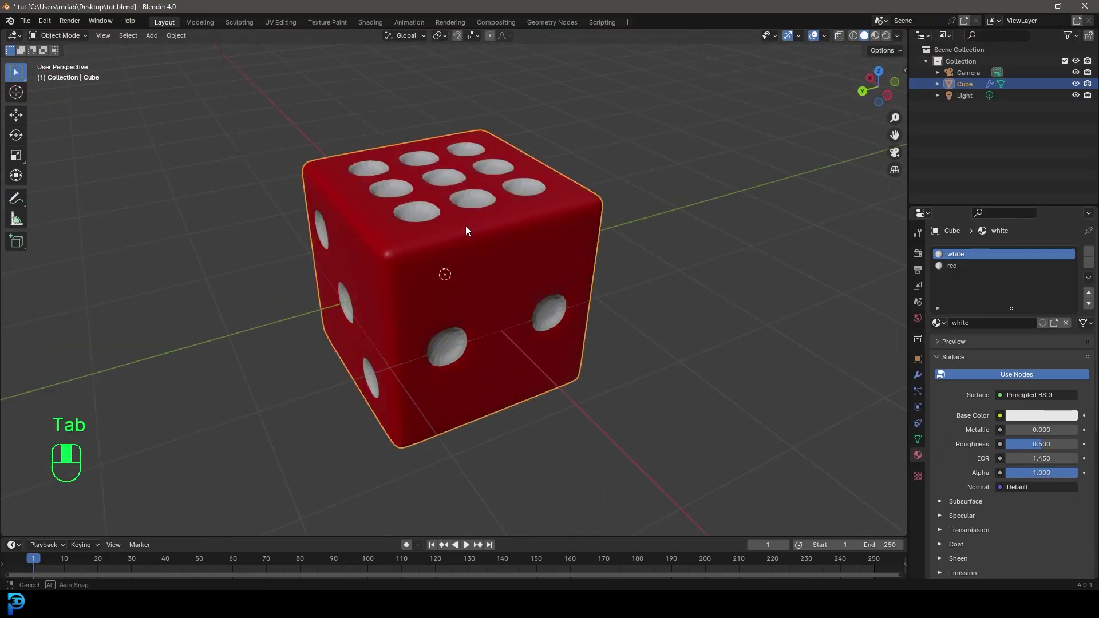
{"action": "middle_click_drag", "start_coordinate": [466, 225], "coordinate": [499, 292]}
{"action": "right_click", "coordinate": [487, 152]}
{"action": "left_click", "coordinate": [436, 154]}
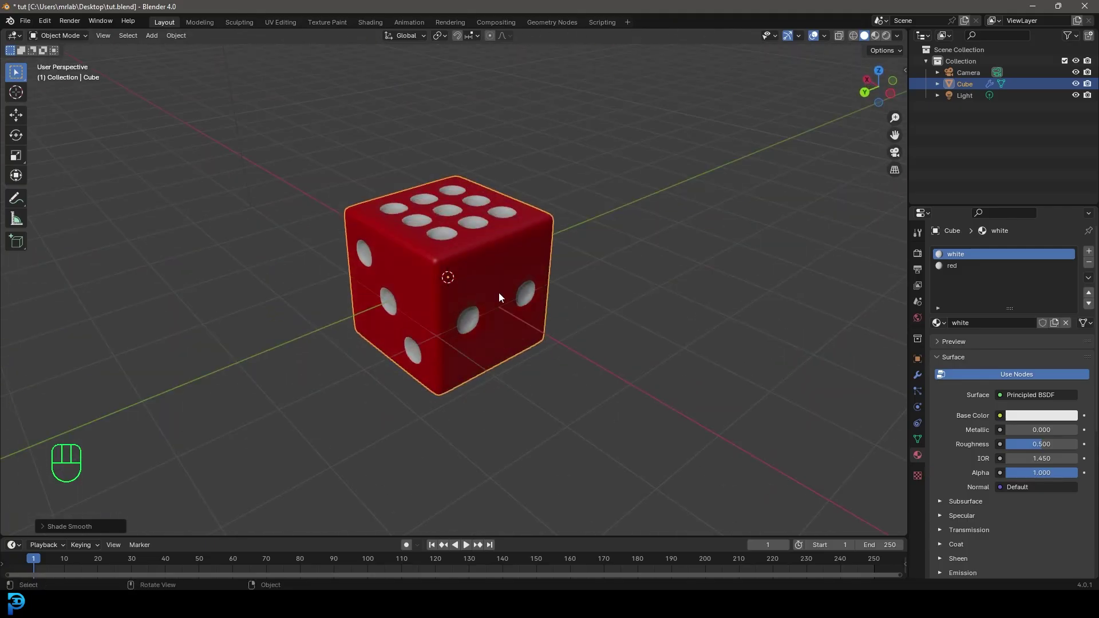
Step: Delete the old camera and light from the front view
{"action": "key", "text": "KP_1"}
{"action": "scroll", "coordinate": [498, 269], "scroll_direction": "down", "scroll_amount": 8}
{"action": "left_click_drag", "start_coordinate": [657, 236], "coordinate": [514, 109]}
{"action": "key", "text": "x"}
{"action": "left_click", "coordinate": [533, 221]}
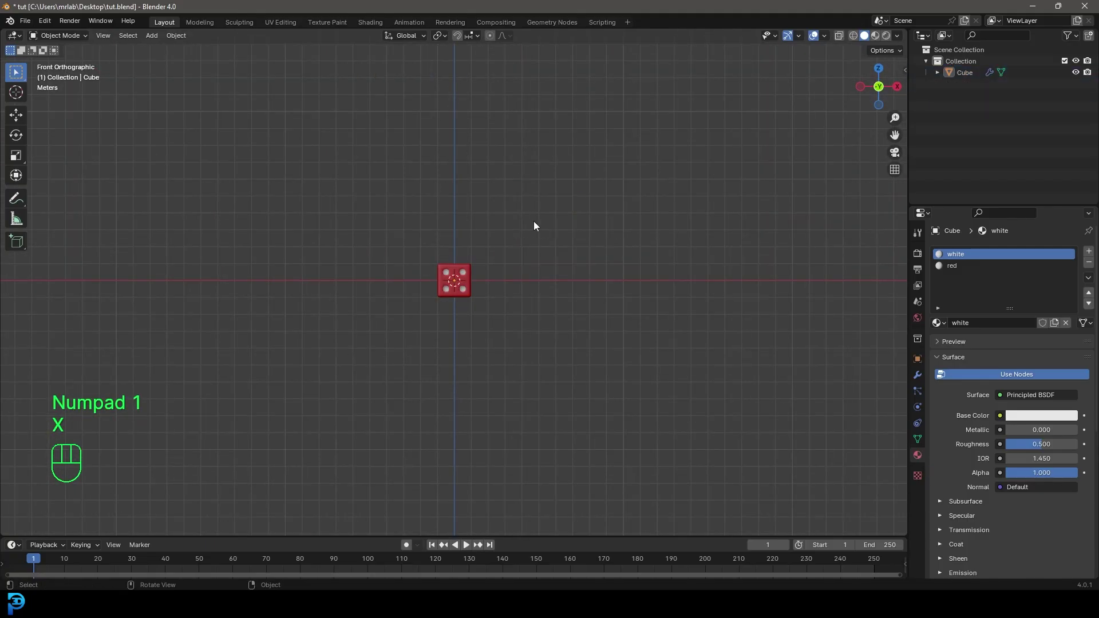
{"action": "scroll", "coordinate": [487, 236], "scroll_direction": "up", "scroll_amount": 5}
Step: Add a new camera, move it along Y to the left of the die, and look through it
{"action": "key", "text": "shift+a"}
{"action": "left_click", "coordinate": [437, 422]}
{"action": "middle_click_drag", "start_coordinate": [602, 345], "coordinate": [491, 350]}
{"action": "key", "text": "g"}
{"action": "key", "text": "y"}
{"action": "left_click", "coordinate": [333, 321]}
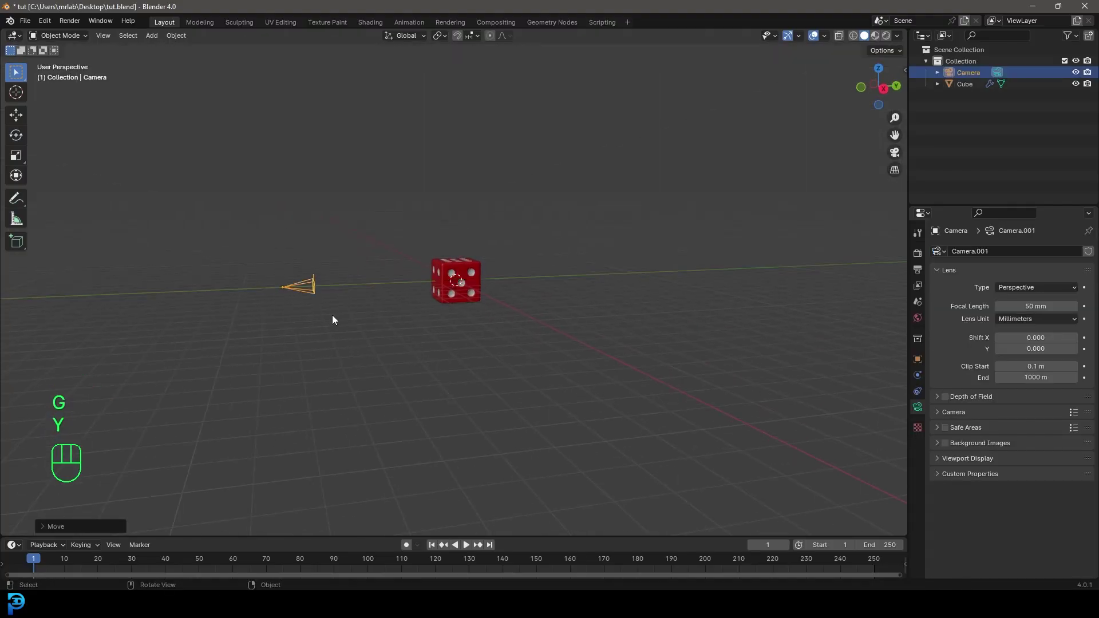
{"action": "key", "text": "KP_0"}
Step: Tumble the die freely to show three faces and scale it to about 0.83
{"action": "left_click", "coordinate": [464, 297]}
{"action": "key", "text": "r"}
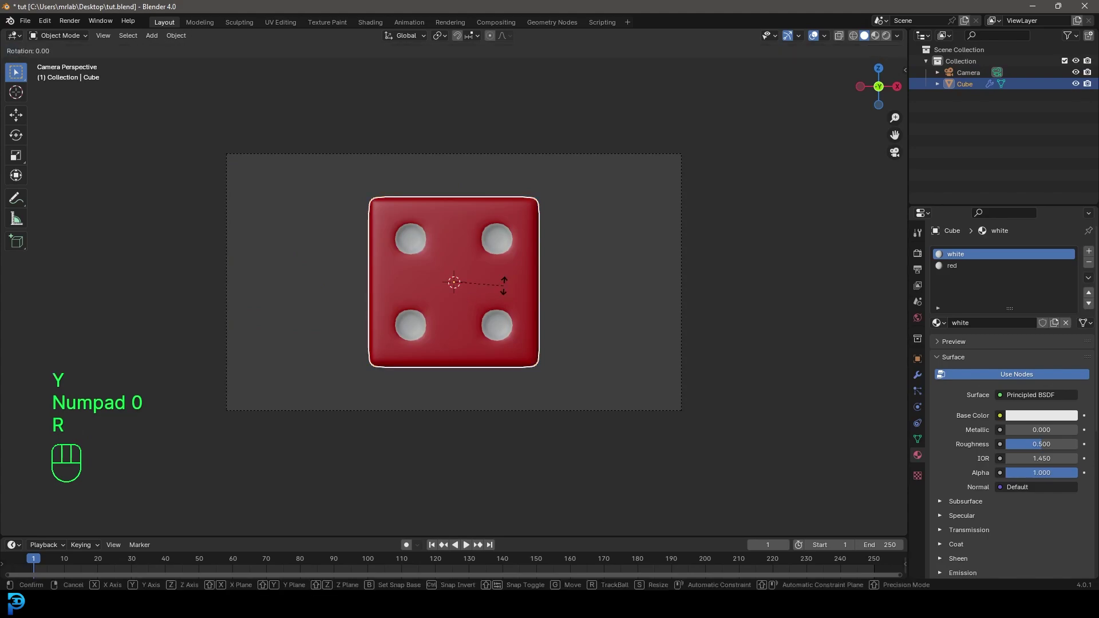
{"action": "key", "text": "r"}
{"action": "left_click", "coordinate": [579, 349]}
{"action": "key", "text": "s"}
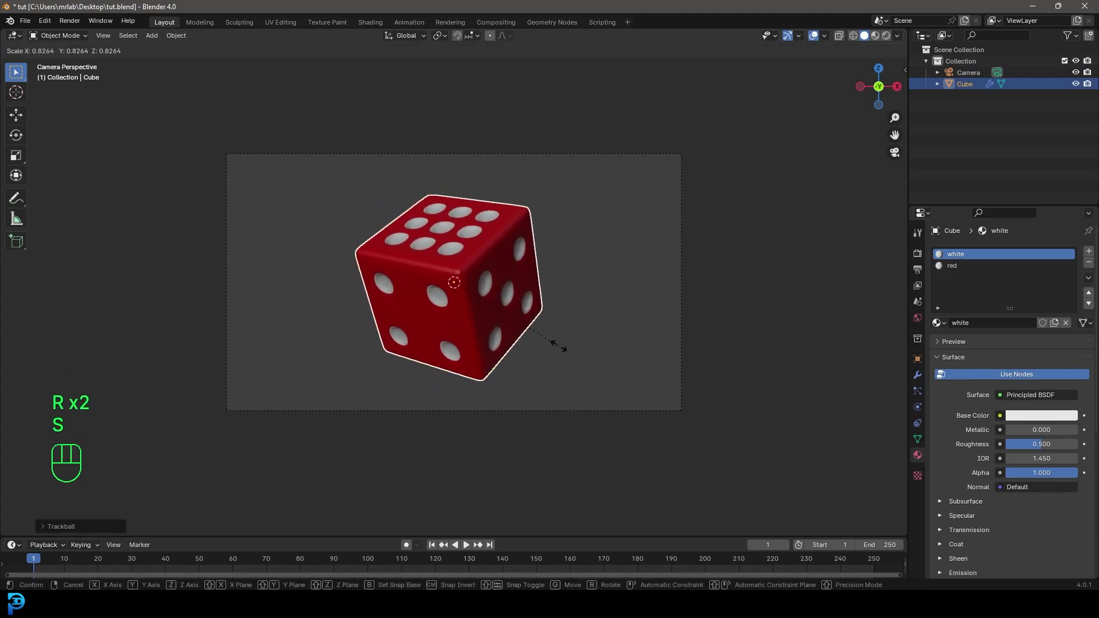
{"action": "left_click", "coordinate": [618, 390]}
{"action": "scroll", "coordinate": [547, 297], "scroll_direction": "up", "scroll_amount": 2}
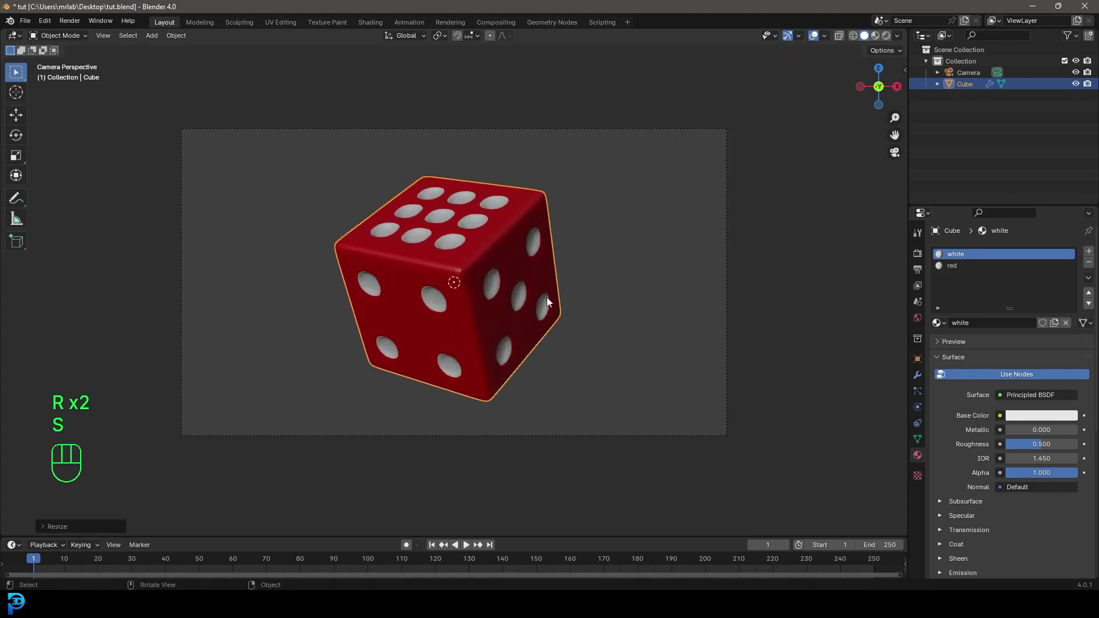
{"action": "left_click", "coordinate": [918, 252]}
Step: Set the render engine to Cycles on GPU Compute with 50 max samples
{"action": "left_click", "coordinate": [1026, 252]}
{"action": "left_click", "coordinate": [1026, 287]}
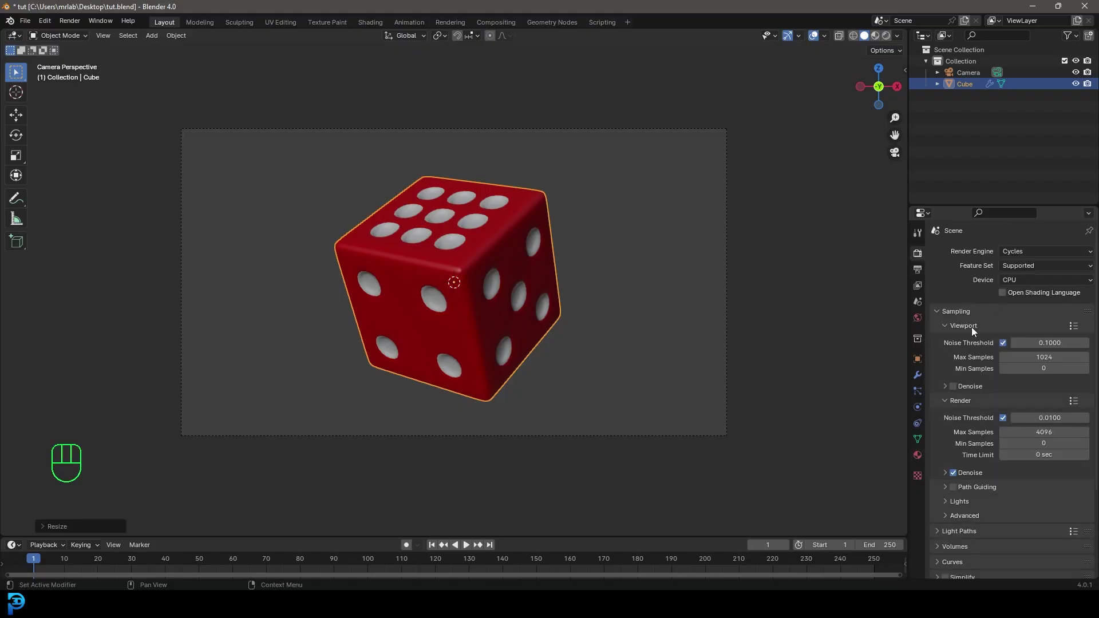
{"action": "left_click", "coordinate": [1047, 280]}
{"action": "left_click", "coordinate": [1036, 292]}
{"action": "left_click", "coordinate": [1044, 420]}
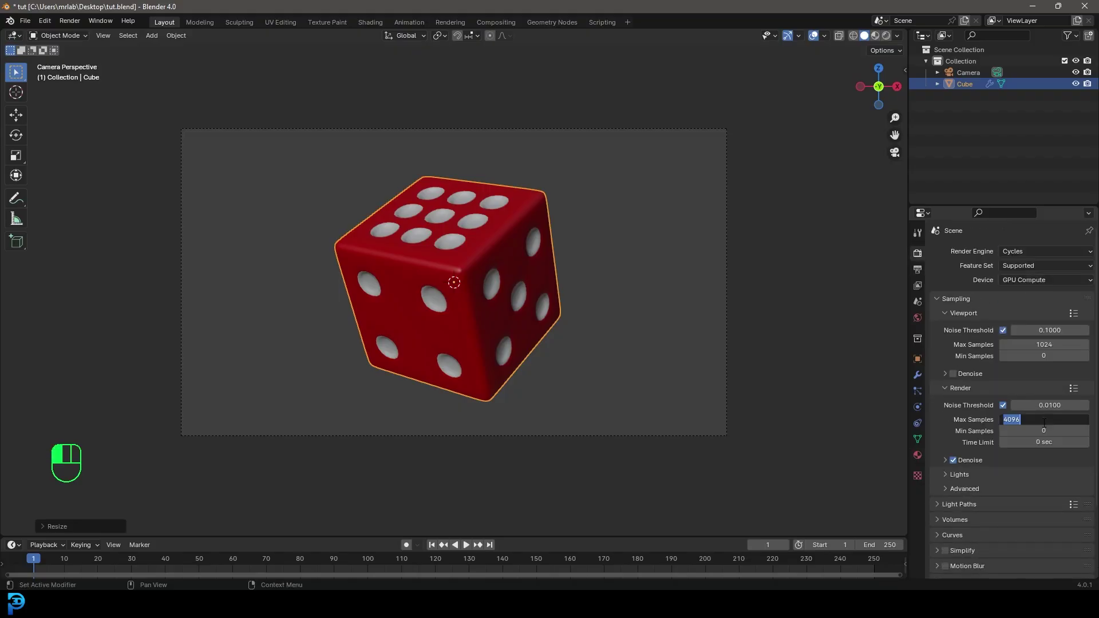
{"action": "type", "text": "50"}
{"action": "key", "text": "Return"}
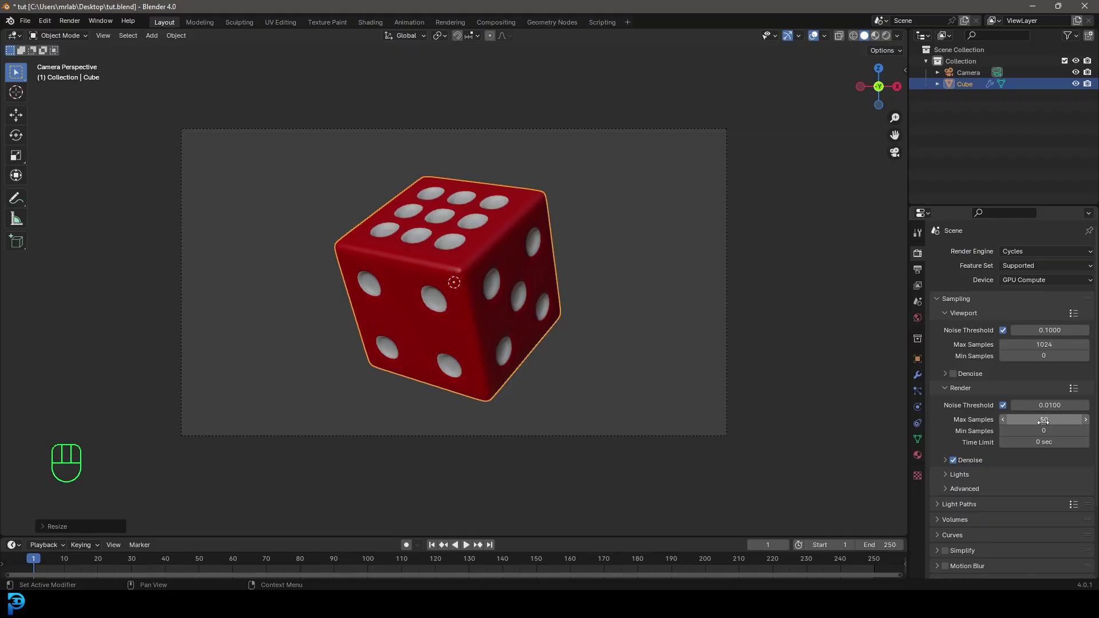
Step: Add an area light, place it right of the die, and rotate it to aim at the die
{"action": "key", "text": "shift+a"}
{"action": "mouse_move", "coordinate": [462, 260]}
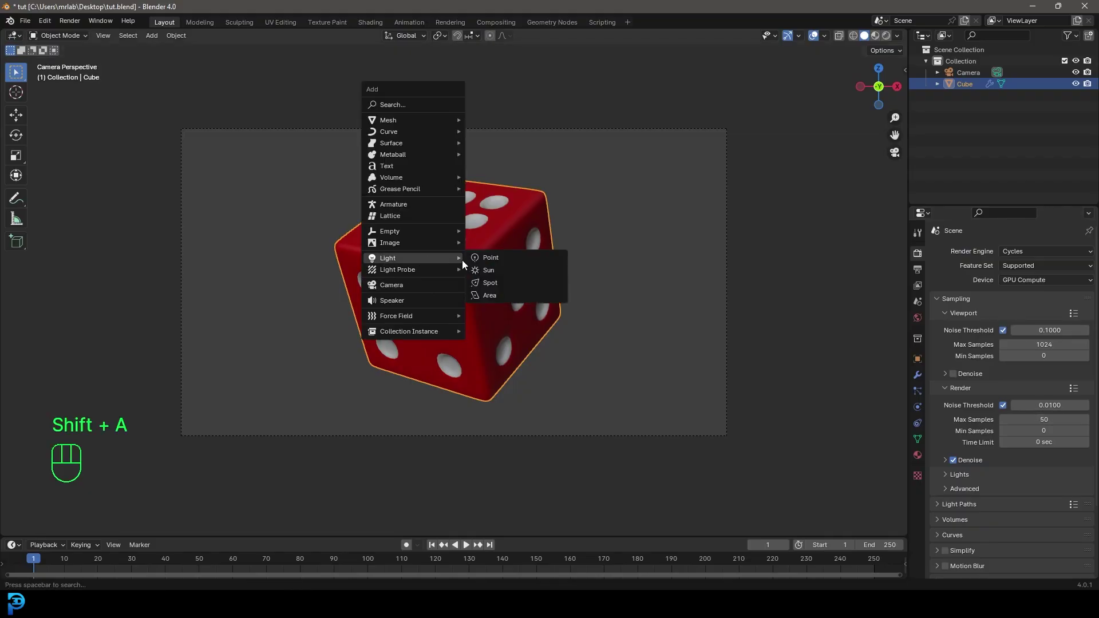
{"action": "left_click", "coordinate": [489, 295]}
{"action": "scroll", "coordinate": [504, 395], "scroll_direction": "down", "scroll_amount": 3}
{"action": "key", "text": "g"}
{"action": "left_click", "coordinate": [658, 359]}
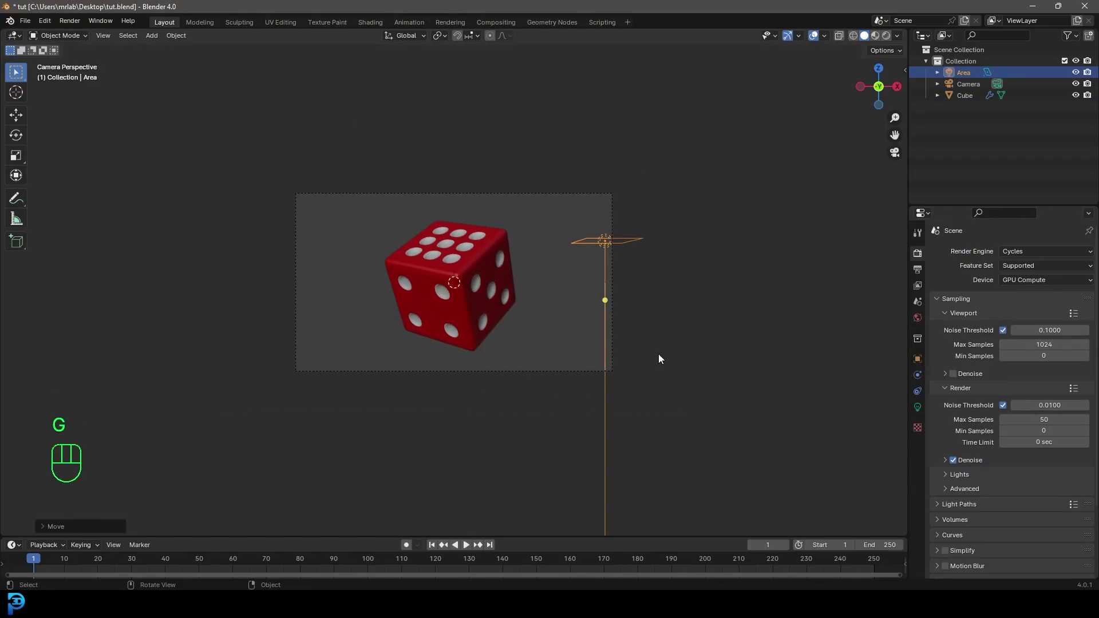
{"action": "key", "text": "r"}
{"action": "left_click", "coordinate": [470, 402]}
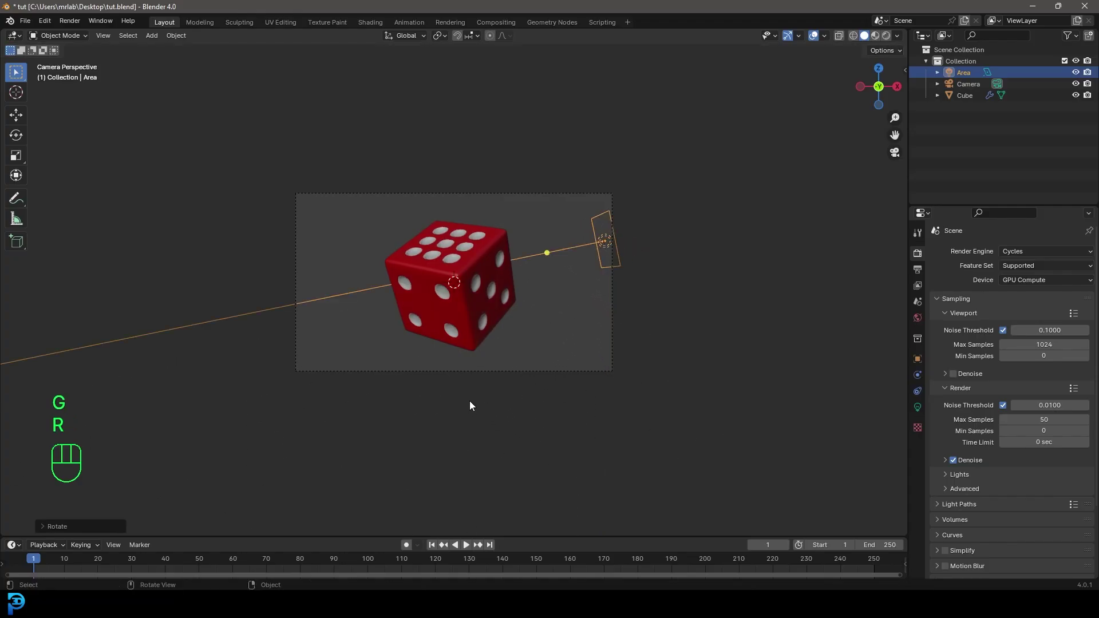
Step: Set the area light's power to 70 W and its size to 3.38 m
{"action": "left_click", "coordinate": [918, 407]}
{"action": "left_click", "coordinate": [1022, 330]}
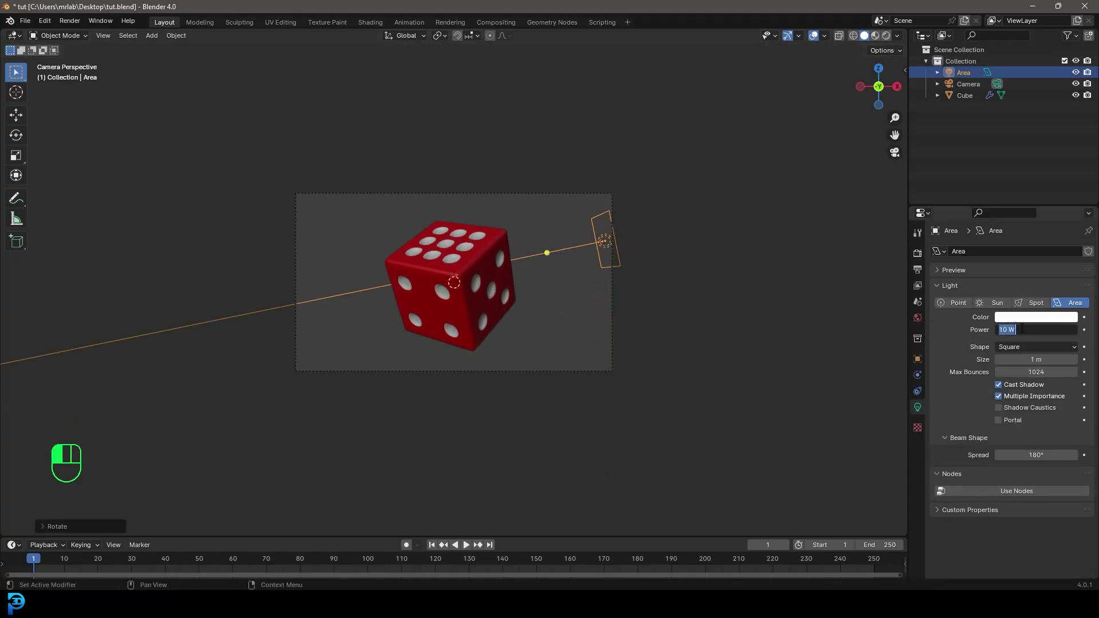
{"action": "type", "text": "70"}
{"action": "key", "text": "Return"}
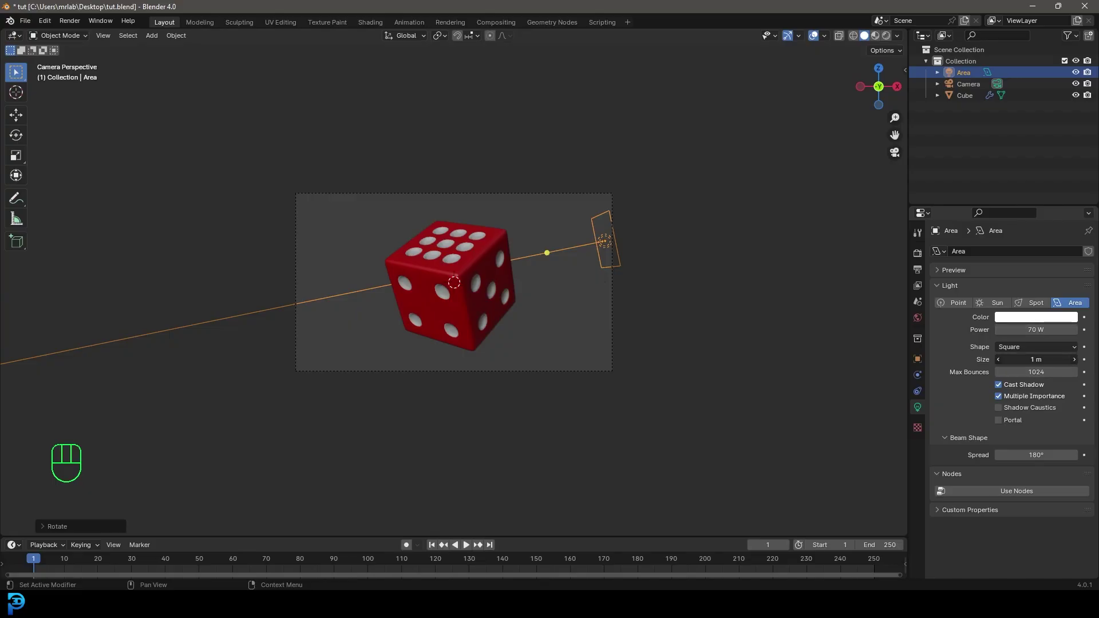
{"action": "left_click_drag", "start_coordinate": [1031, 359], "coordinate": [1070, 360]}
{"action": "scroll", "coordinate": [554, 285], "scroll_direction": "up", "scroll_amount": 2}
Step: Preview in rendered shading and raise the area light's power to 120 W
{"action": "key", "text": "z"}
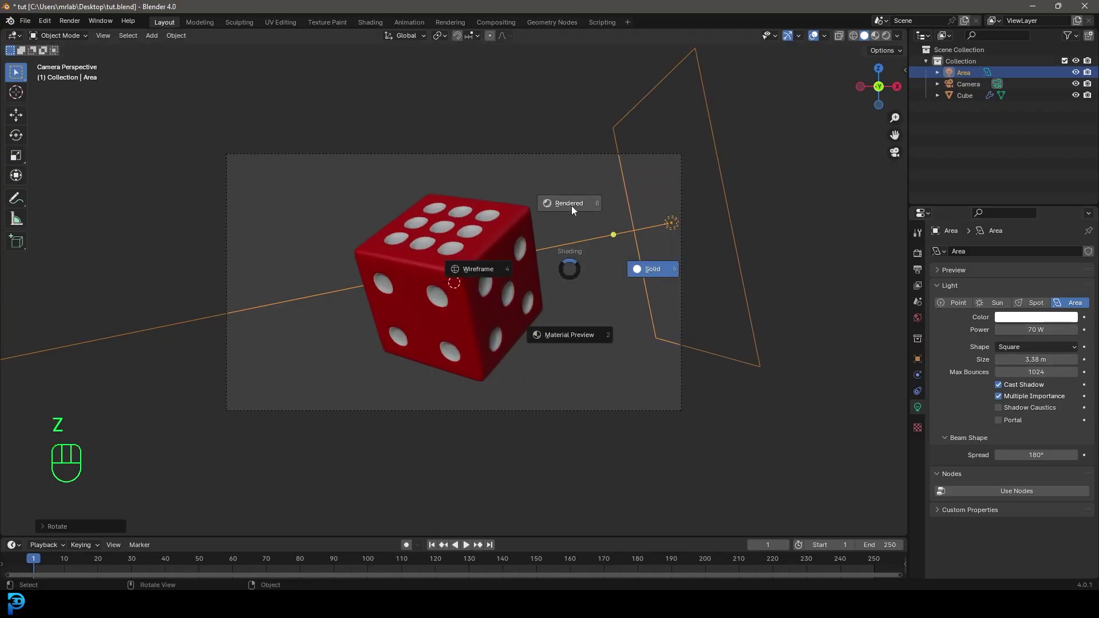
{"action": "left_click", "coordinate": [570, 203]}
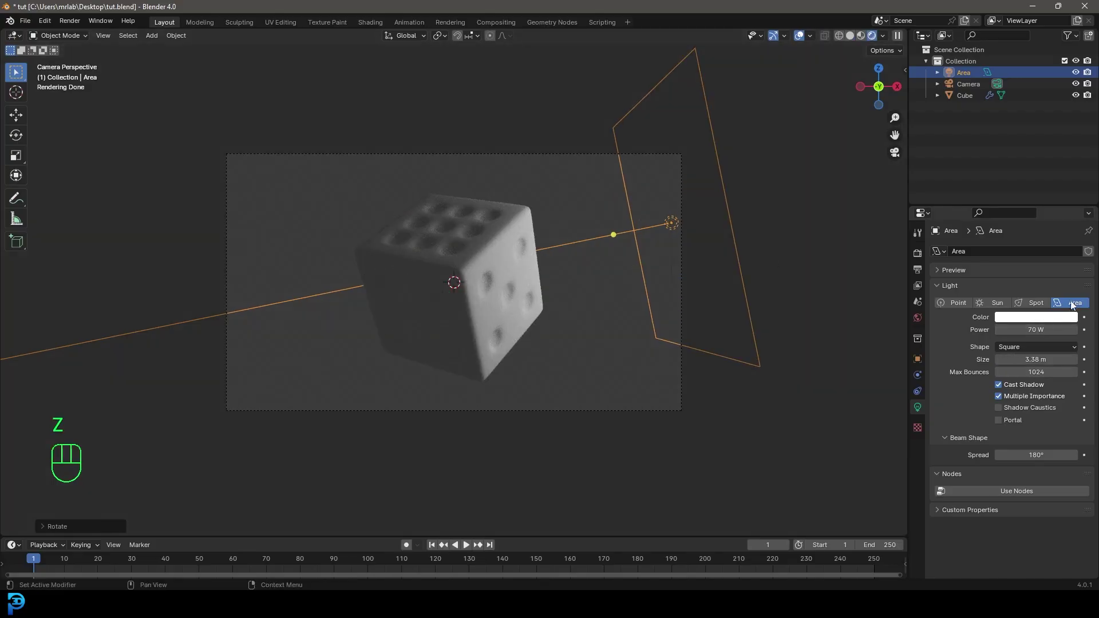
{"action": "left_click", "coordinate": [1037, 331]}
{"action": "type", "text": "120"}
{"action": "key", "text": "Return"}
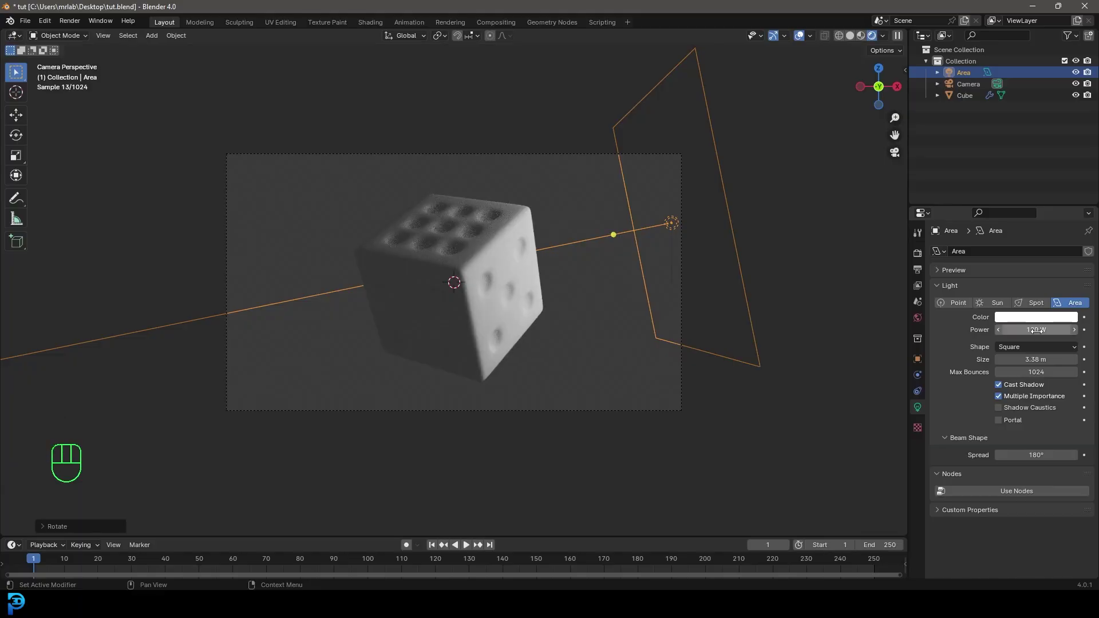
{"action": "key", "text": "KP_7"}
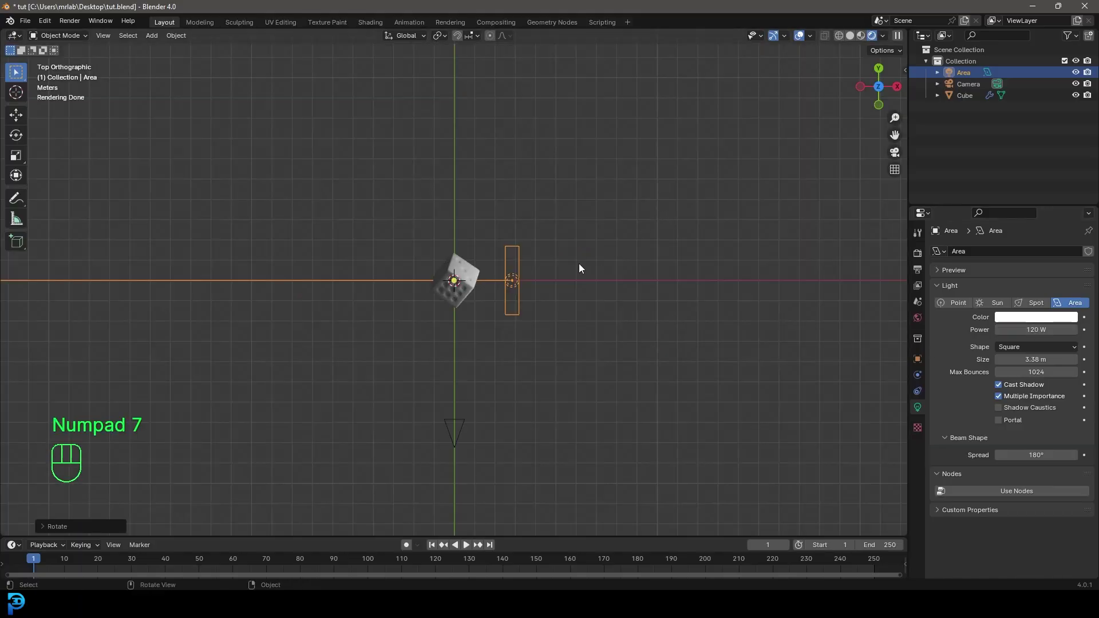
Step: Duplicate the area light and rotate the copy to face the die
{"action": "scroll", "coordinate": [578, 263], "scroll_direction": "up", "scroll_amount": 6}
{"action": "key", "text": "shift+d"}
{"action": "key", "text": "r"}
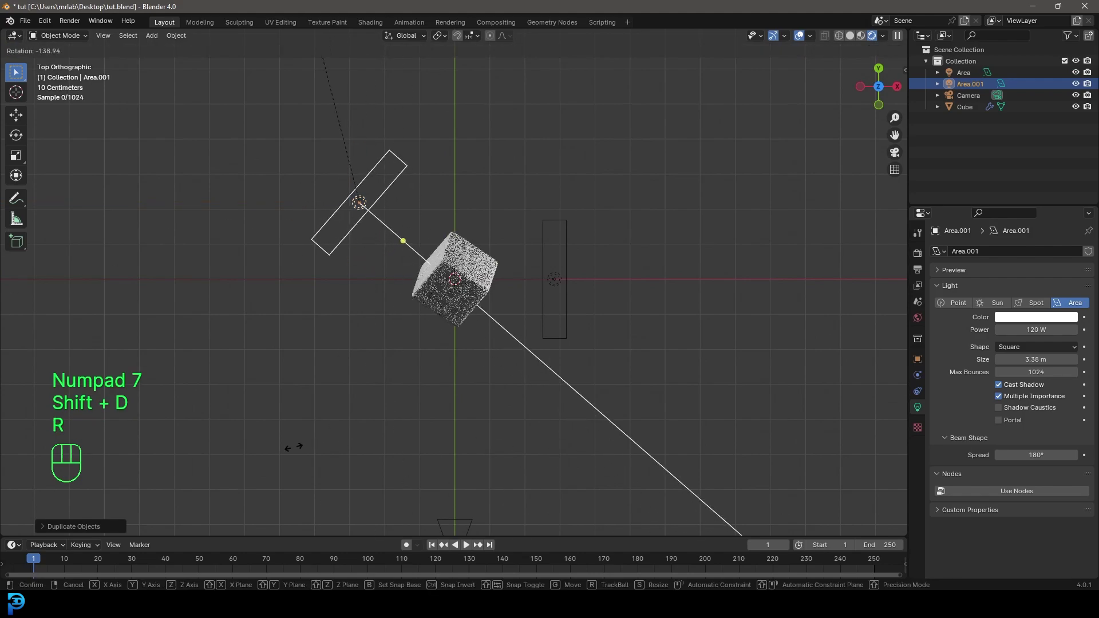
{"action": "left_click", "coordinate": [297, 446]}
Step: Add another copy lying horizontal above the die and check it through the camera
{"action": "key", "text": "shift+d"}
{"action": "key", "text": "r"}
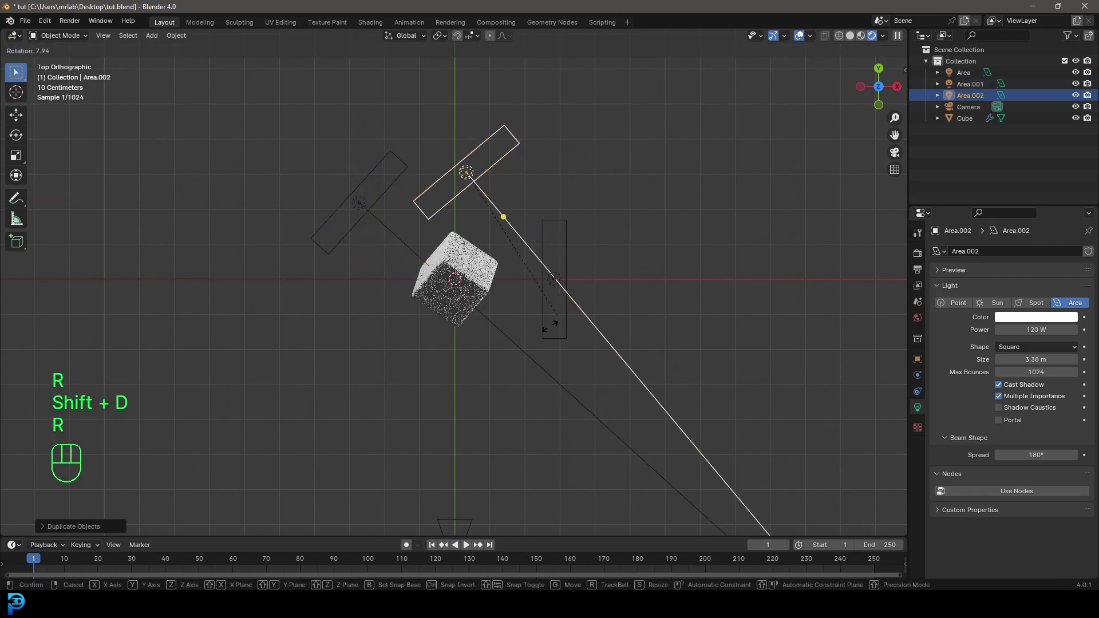
{"action": "left_click", "coordinate": [430, 435]}
{"action": "key", "text": "KP_0"}
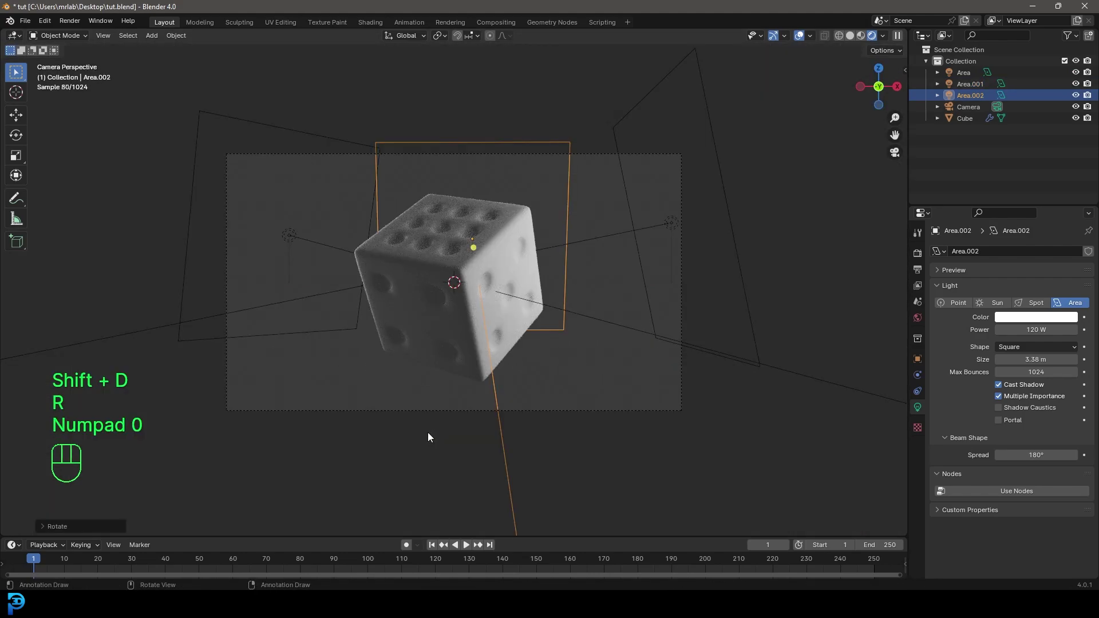
Step: Set the light's power to 400 W and place a rotated copy below the die
{"action": "left_click", "coordinate": [1036, 329]}
{"action": "type", "text": "400"}
{"action": "key", "text": "Return"}
{"action": "key", "text": "shift+d"}
{"action": "key", "text": "r"}
{"action": "key", "text": "r"}
{"action": "left_click", "coordinate": [500, 398]}
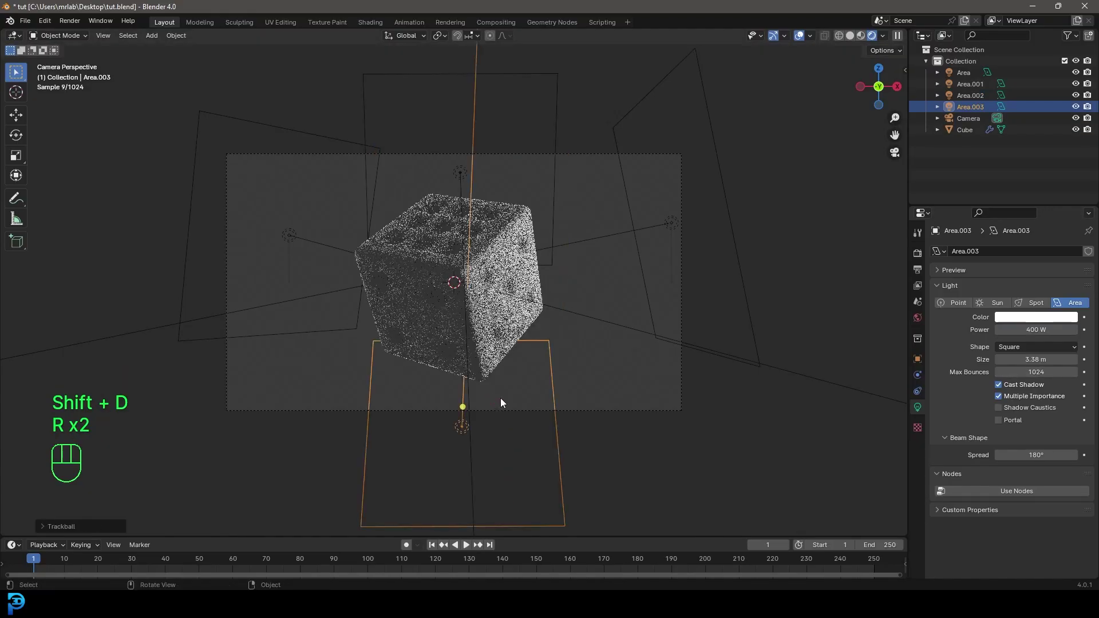
Step: From the top view, add a fourth rotated and repositioned copy beside the die and check the camera view
{"action": "key", "text": "KP_7"}
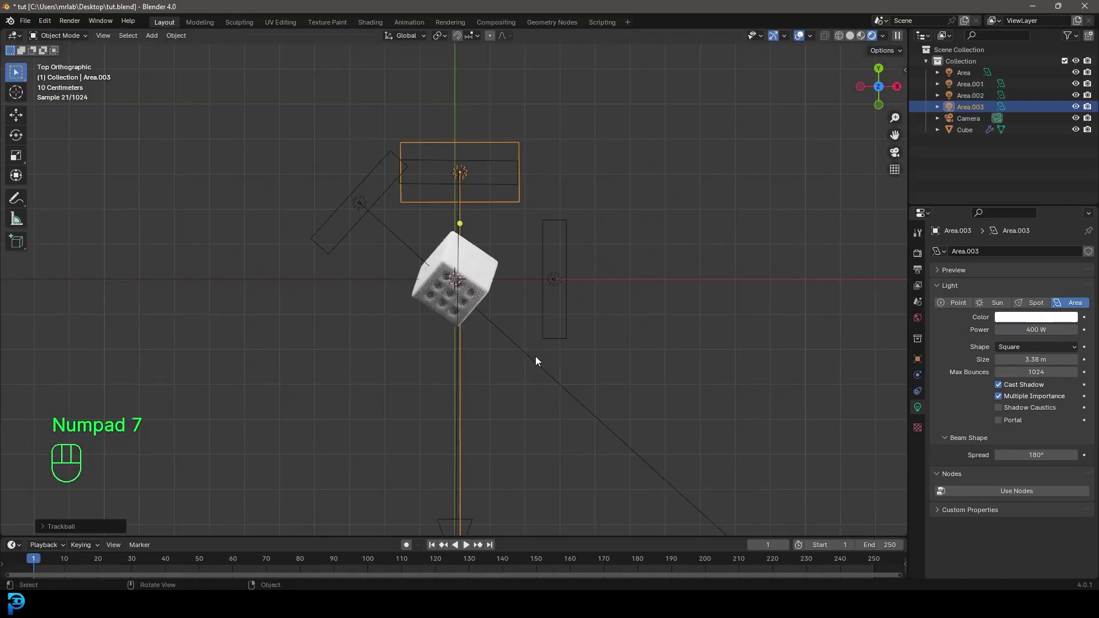
{"action": "key", "text": "shift+d"}
{"action": "key", "text": "r"}
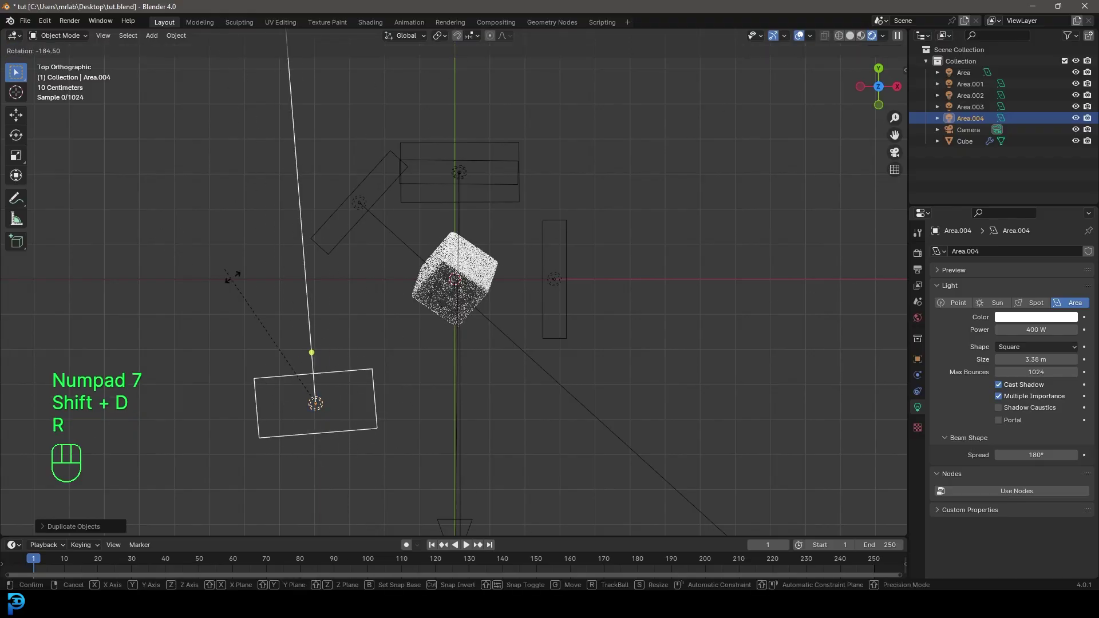
{"action": "key", "text": "g"}
{"action": "left_click", "coordinate": [369, 359]}
{"action": "key", "text": "KP_0"}
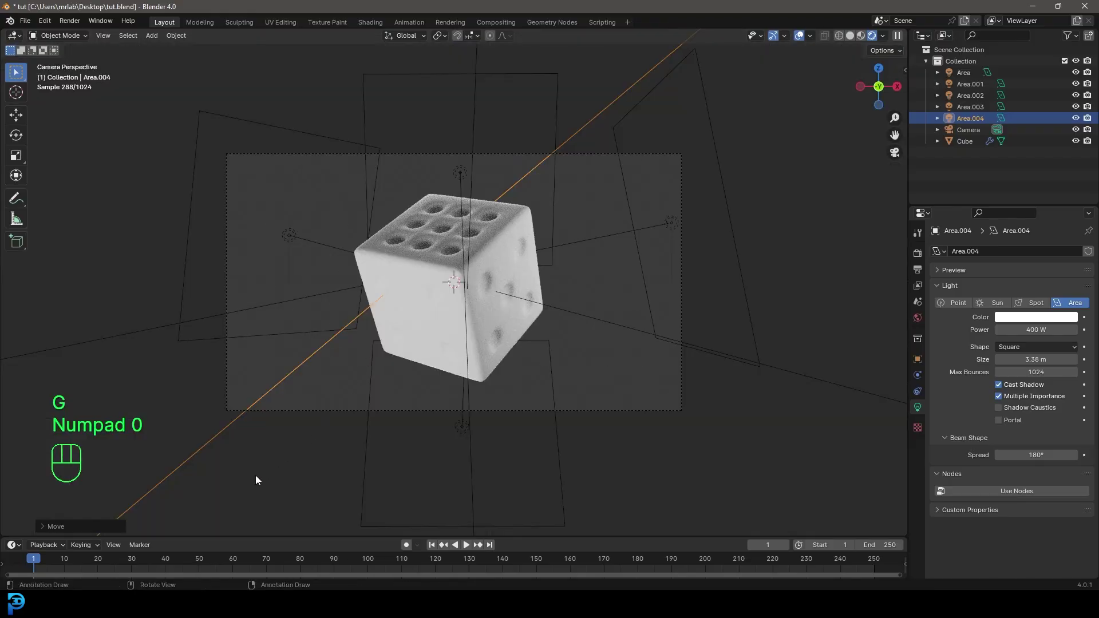
Step: Move and tumble the last area light into its final aim at the die
{"action": "key", "text": "g"}
{"action": "key", "text": "r"}
{"action": "key", "text": "r"}
{"action": "left_click", "coordinate": [548, 192]}
{"action": "scroll", "coordinate": [548, 191], "scroll_direction": "up", "scroll_amount": 1}
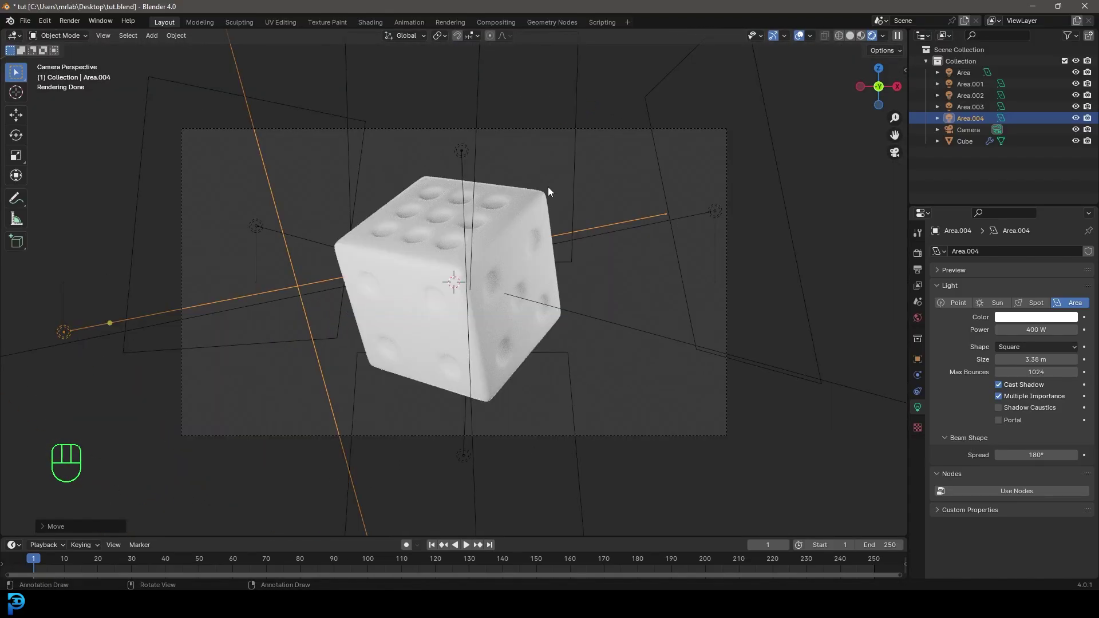
Step: Give the die's red material a bright red base colour and roughness 0.177
{"action": "left_click", "coordinate": [523, 206]}
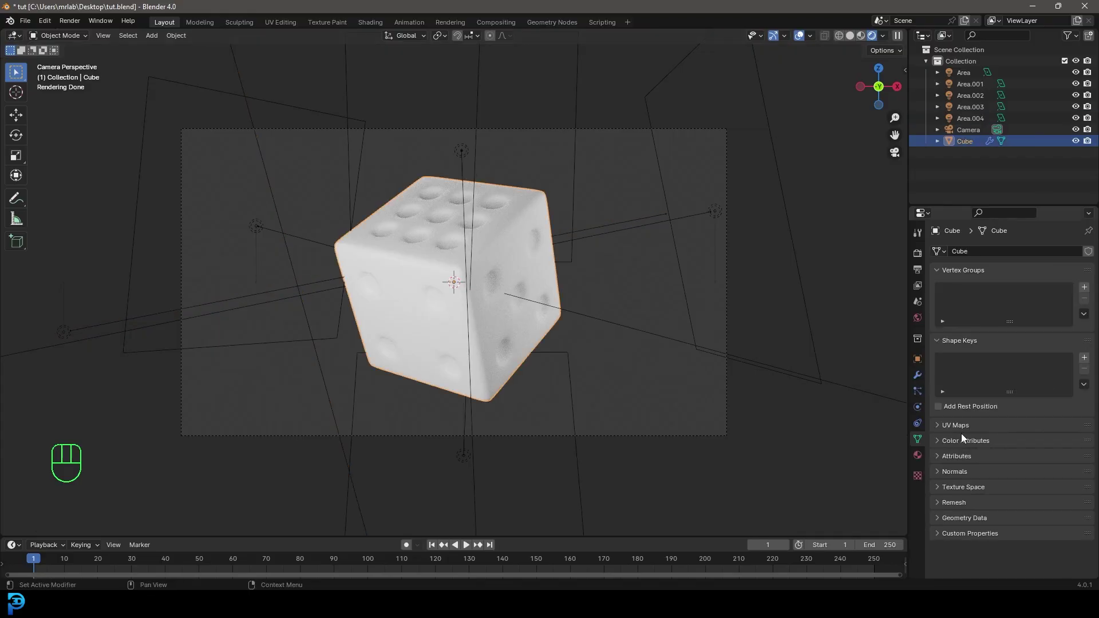
{"action": "left_click", "coordinate": [918, 455]}
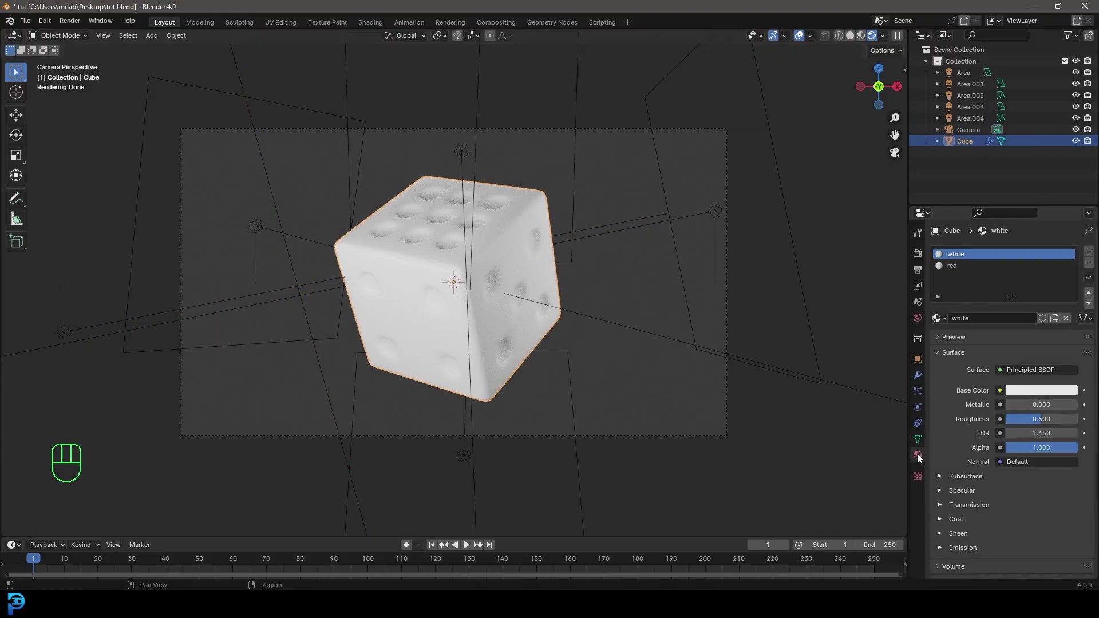
{"action": "left_click", "coordinate": [953, 265]}
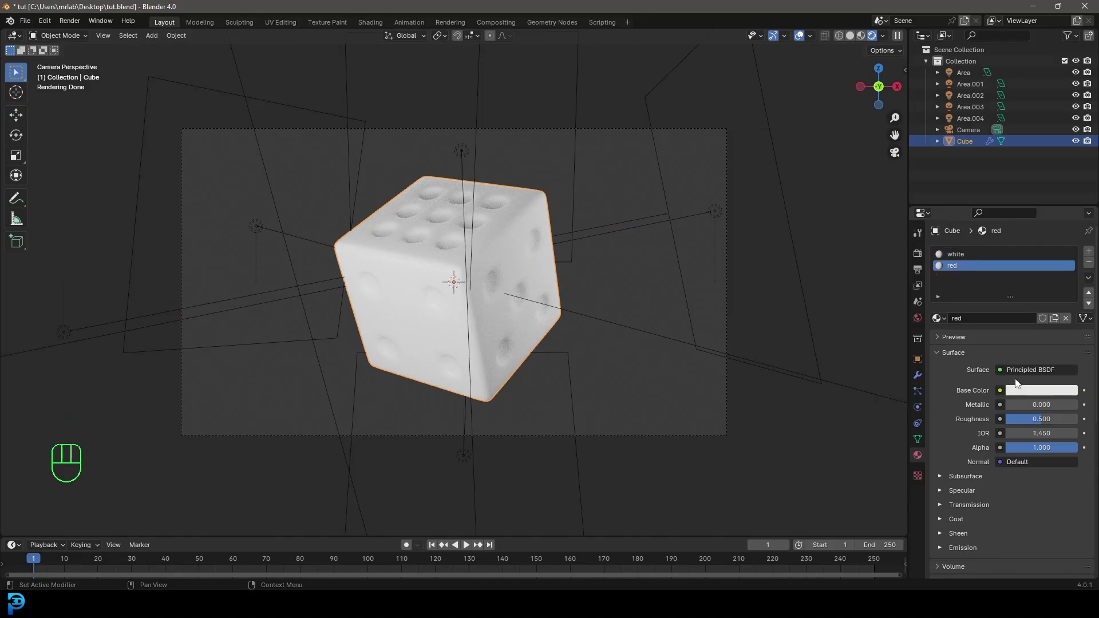
{"action": "left_click", "coordinate": [1016, 392]}
{"action": "left_click", "coordinate": [1005, 300]}
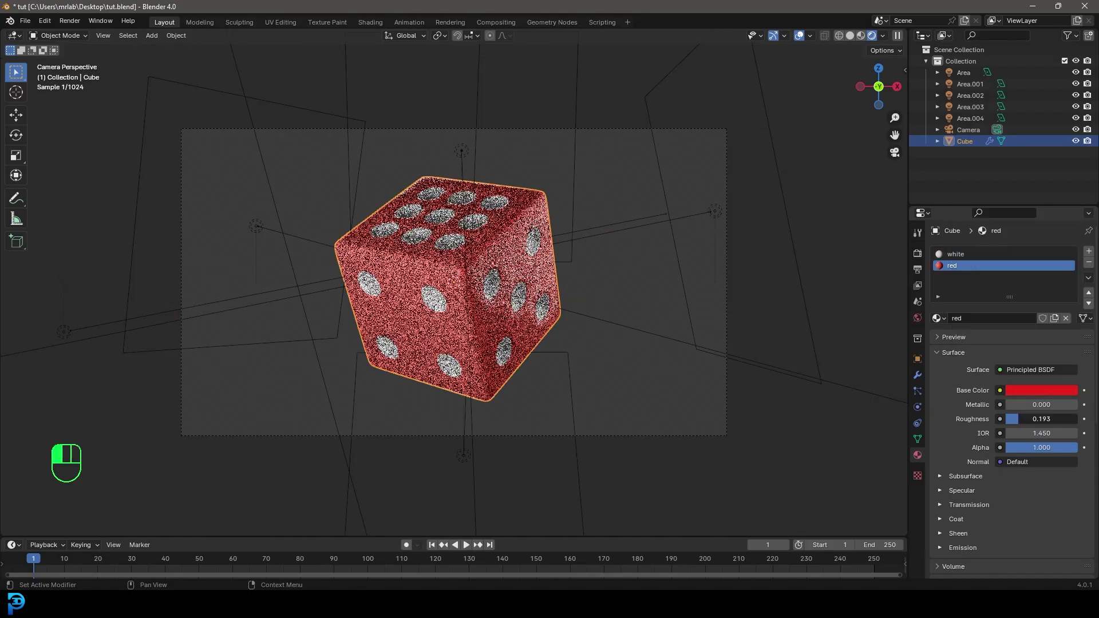
{"action": "left_click_drag", "start_coordinate": [1042, 419], "coordinate": [1019, 423]}
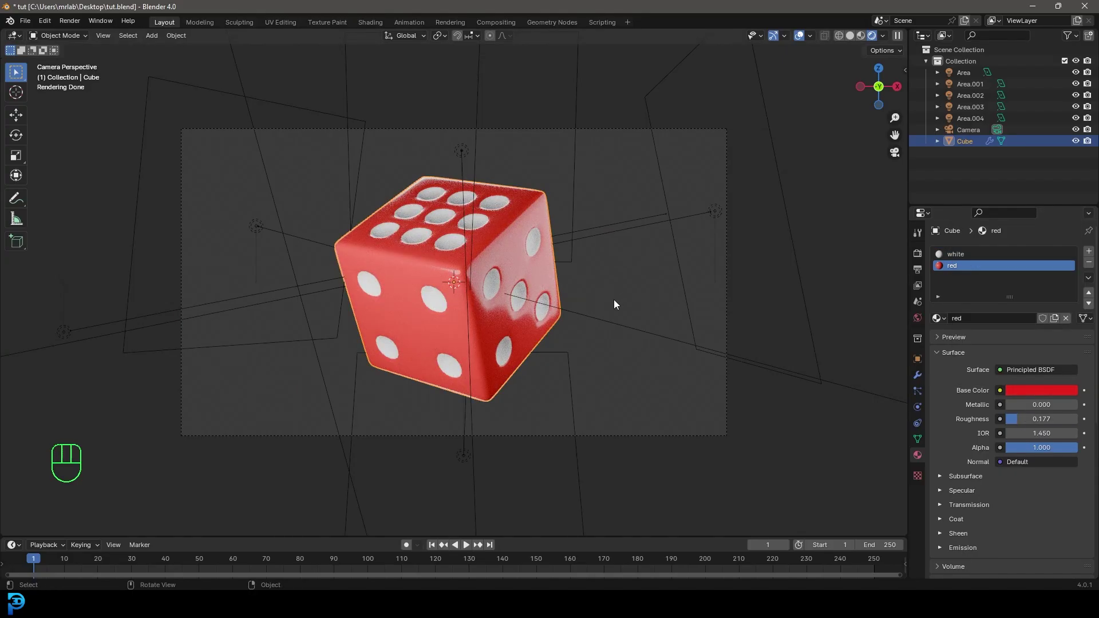
Step: Raise the red material's subsurface weight to 0.709 and set the white pips' roughness to 0.272
{"action": "key", "text": "alt+a"}
{"action": "left_click", "coordinate": [957, 477]}
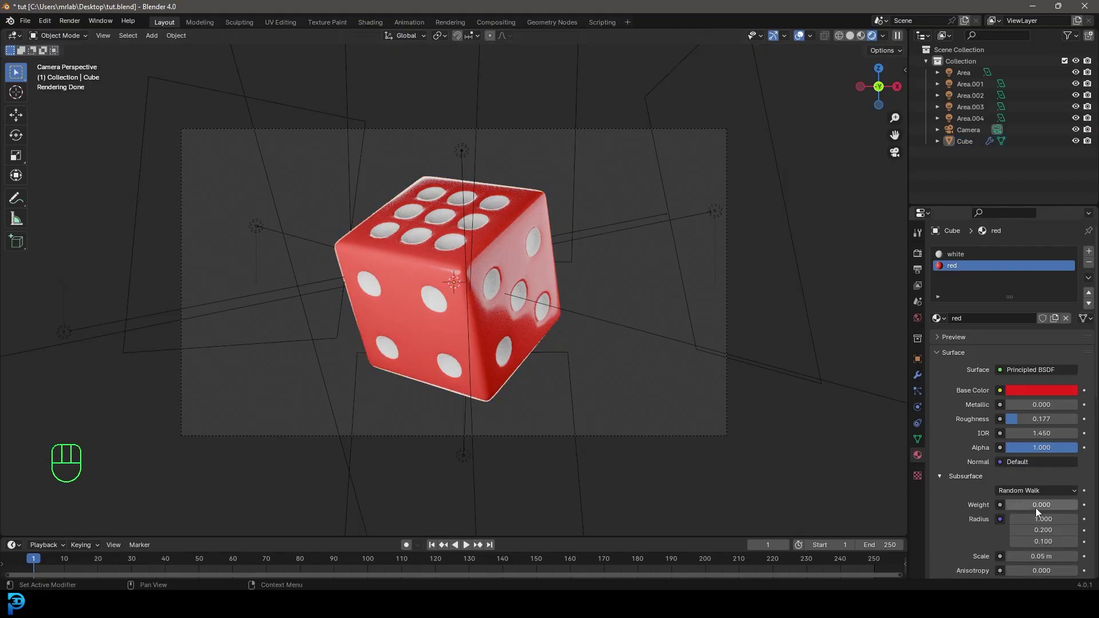
{"action": "left_click_drag", "start_coordinate": [1036, 507], "coordinate": [1049, 508]}
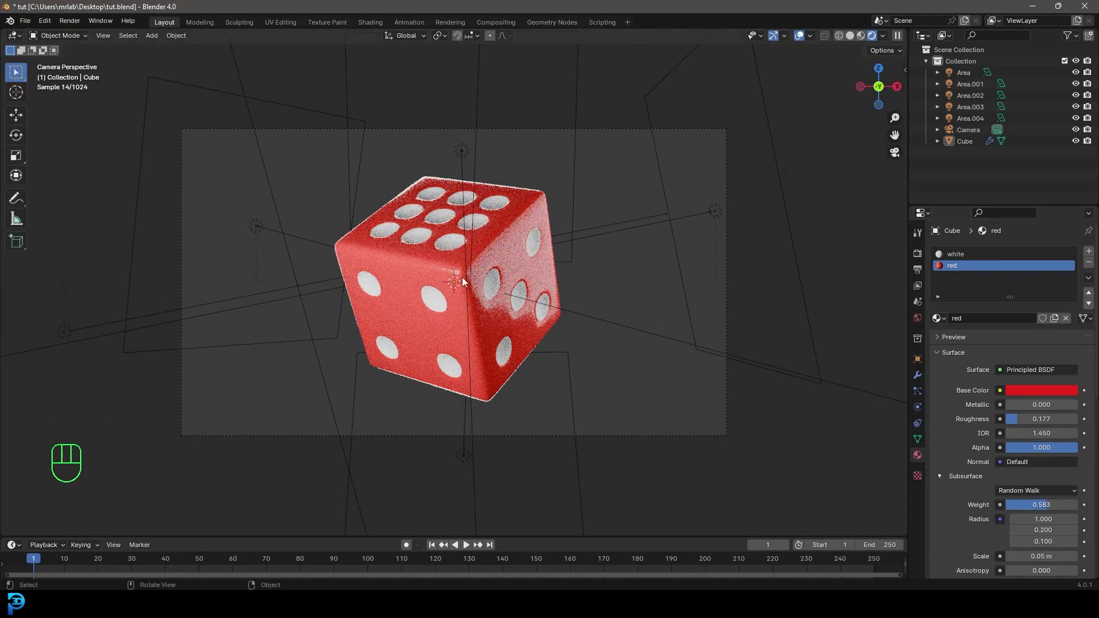
{"action": "scroll", "coordinate": [463, 282], "scroll_direction": "up", "scroll_amount": 1}
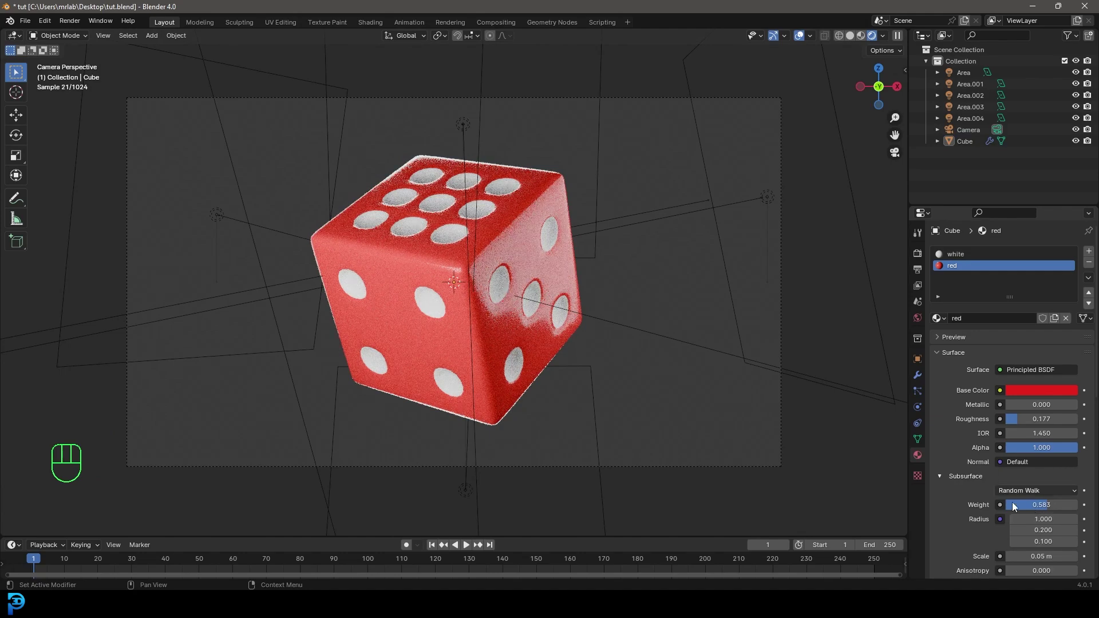
{"action": "left_click_drag", "start_coordinate": [1014, 506], "coordinate": [1037, 506]}
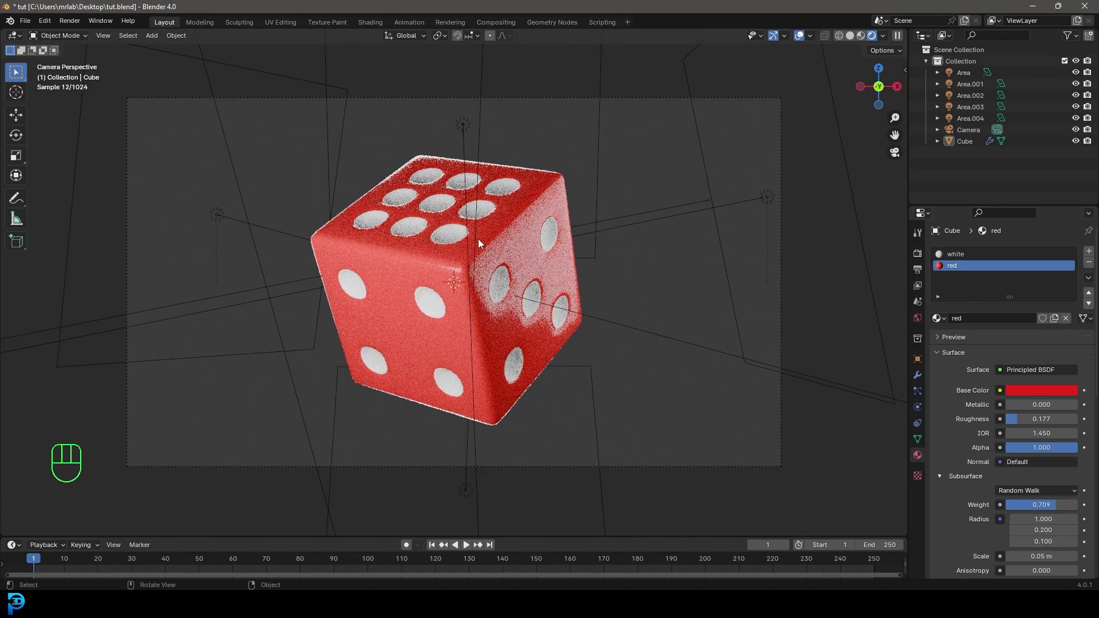
{"action": "left_click", "coordinate": [968, 254]}
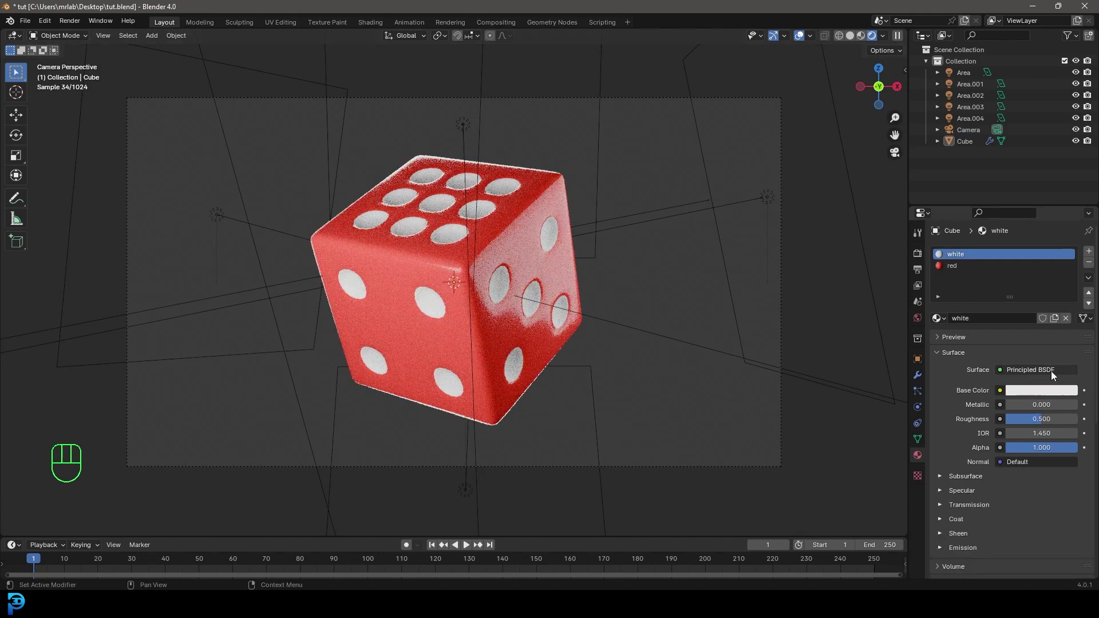
{"action": "left_click_drag", "start_coordinate": [1058, 421], "coordinate": [1028, 421]}
Step: Enable Transparent in the render Film settings
{"action": "left_click", "coordinate": [919, 253]}
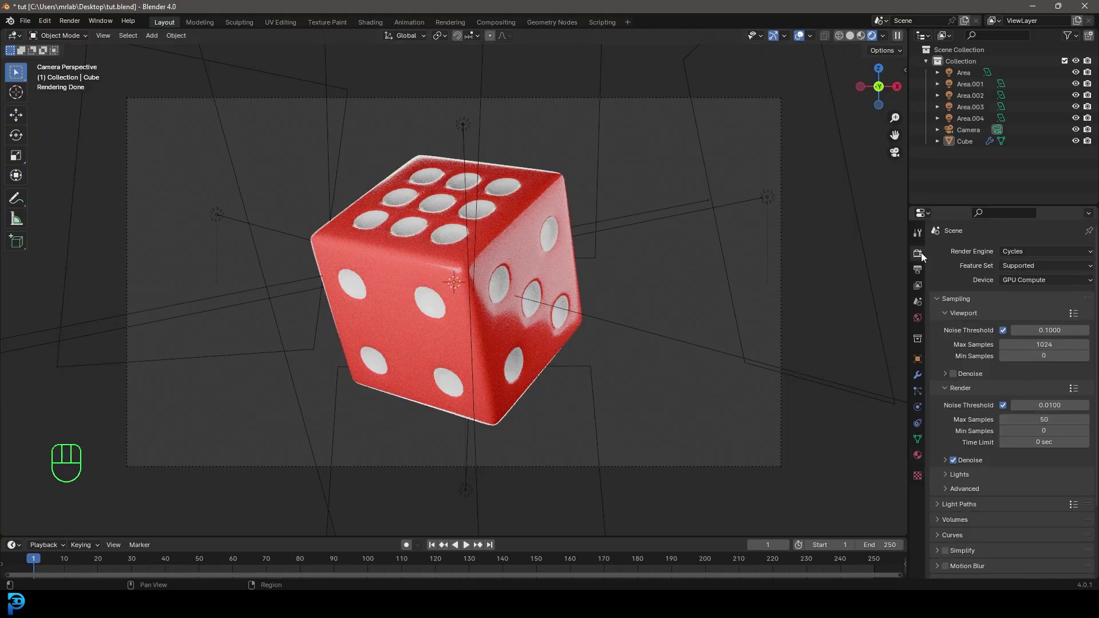
{"action": "scroll", "coordinate": [970, 250], "scroll_direction": "down", "scroll_amount": 3}
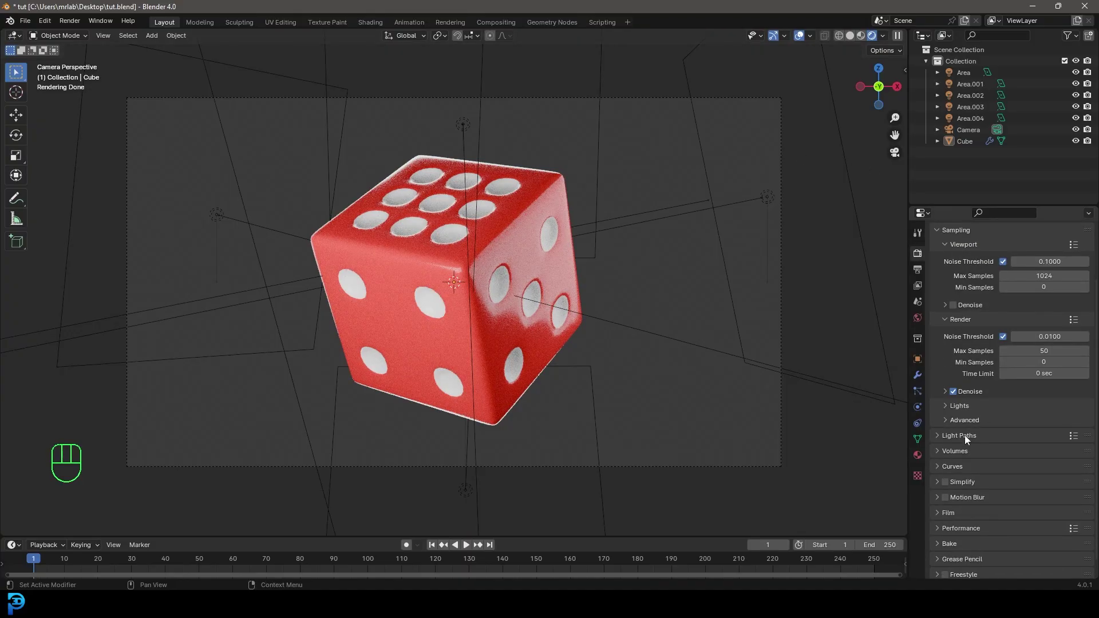
{"action": "left_click", "coordinate": [949, 513]}
{"action": "scroll", "coordinate": [957, 501], "scroll_direction": "down", "scroll_amount": 3}
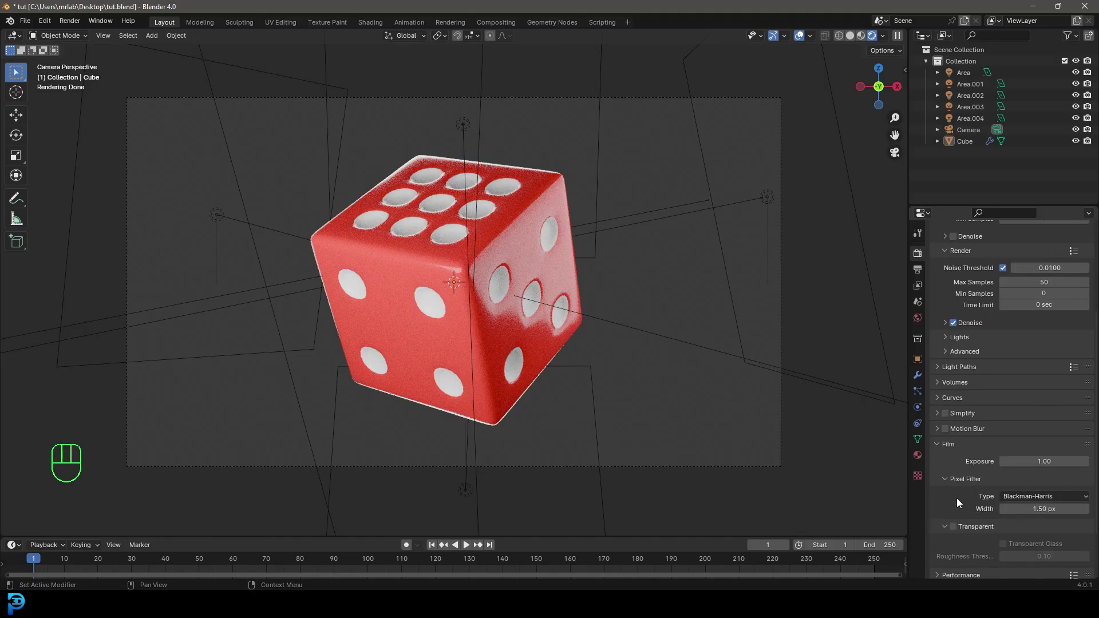
{"action": "left_click", "coordinate": [953, 527]}
Step: Switch the viewport to solid shading and render the final image of the die
{"action": "key", "text": "z"}
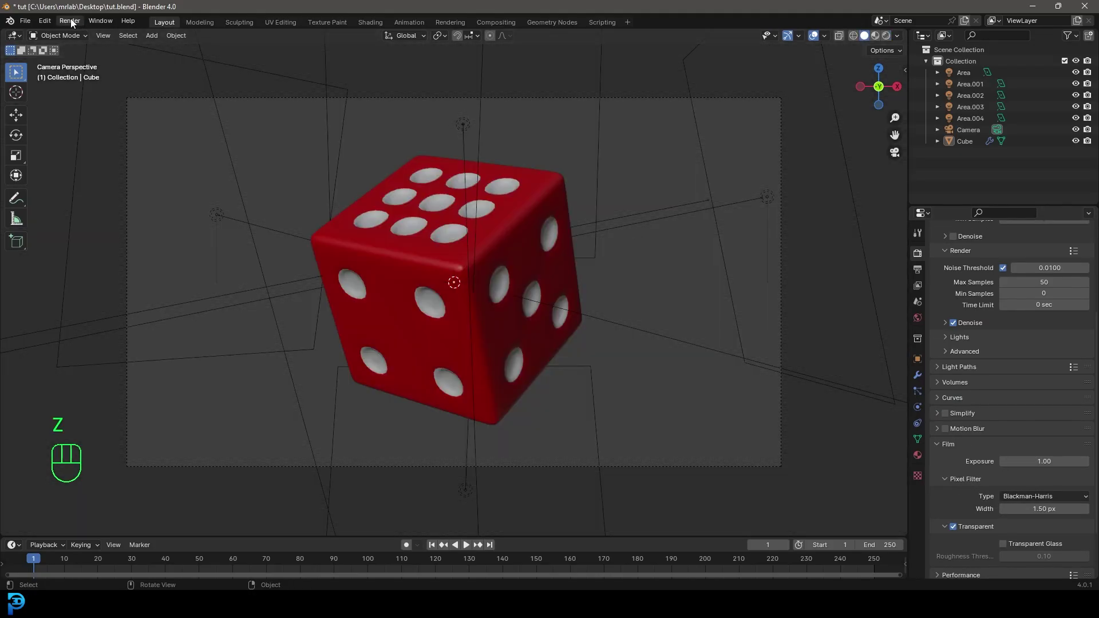
{"action": "left_click", "coordinate": [70, 22]}
{"action": "left_click", "coordinate": [129, 36]}
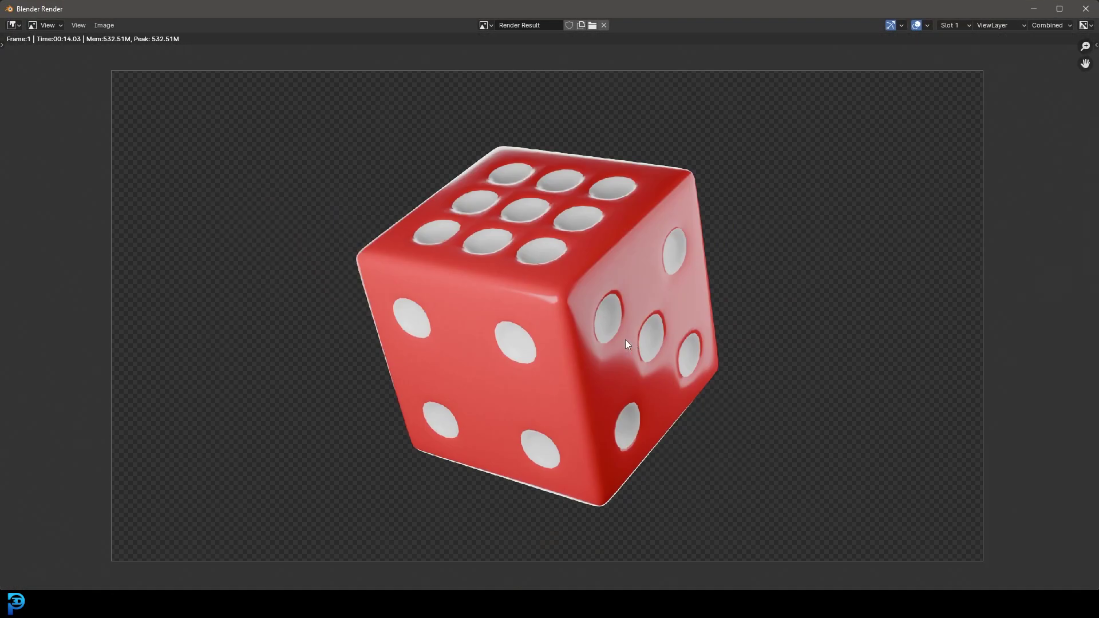
{"action": "scroll", "coordinate": [623, 342], "scroll_direction": "down", "scroll_amount": 3}
{"action": "scroll", "coordinate": [593, 355], "scroll_direction": "down", "scroll_amount": 1}
{"action": "scroll", "coordinate": [616, 351], "scroll_direction": "up", "scroll_amount": 1}
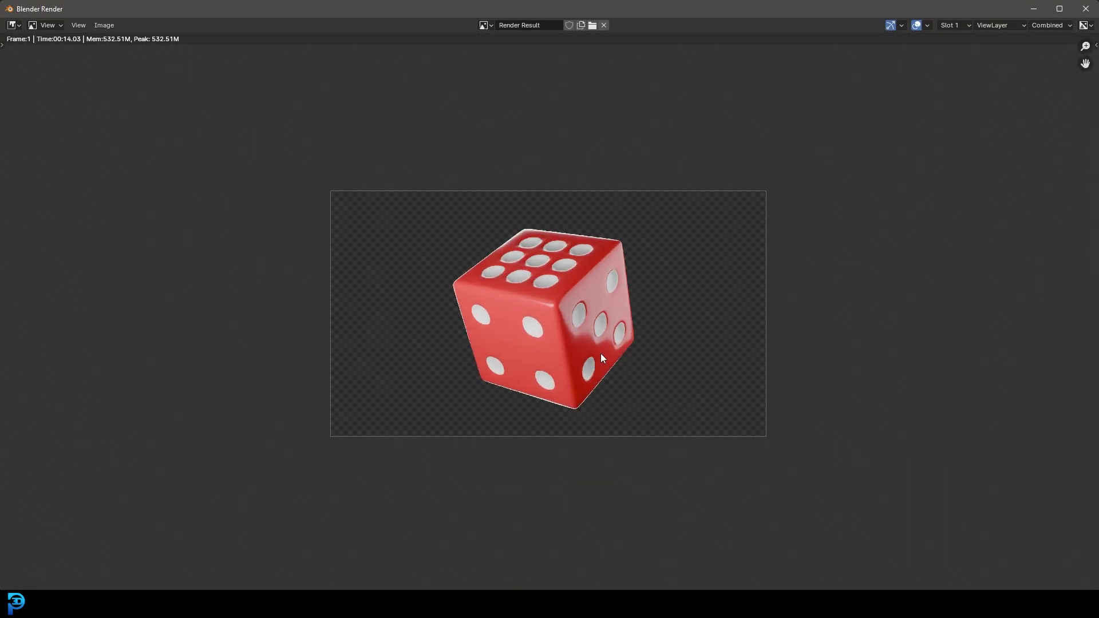
{"action": "scroll", "coordinate": [598, 355], "scroll_direction": "up", "scroll_amount": 2}
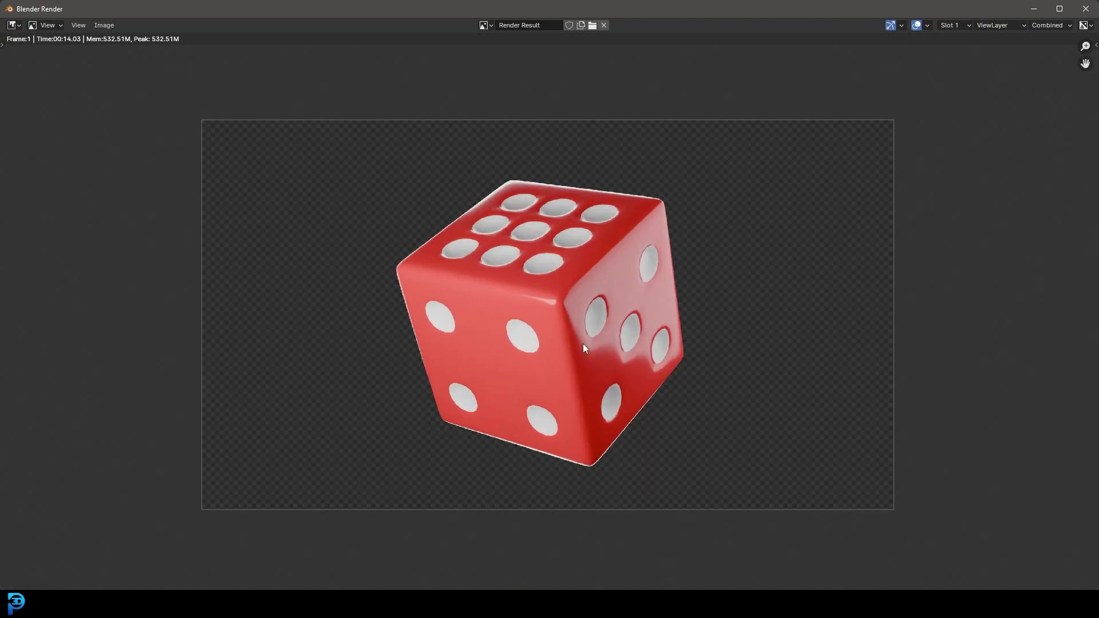